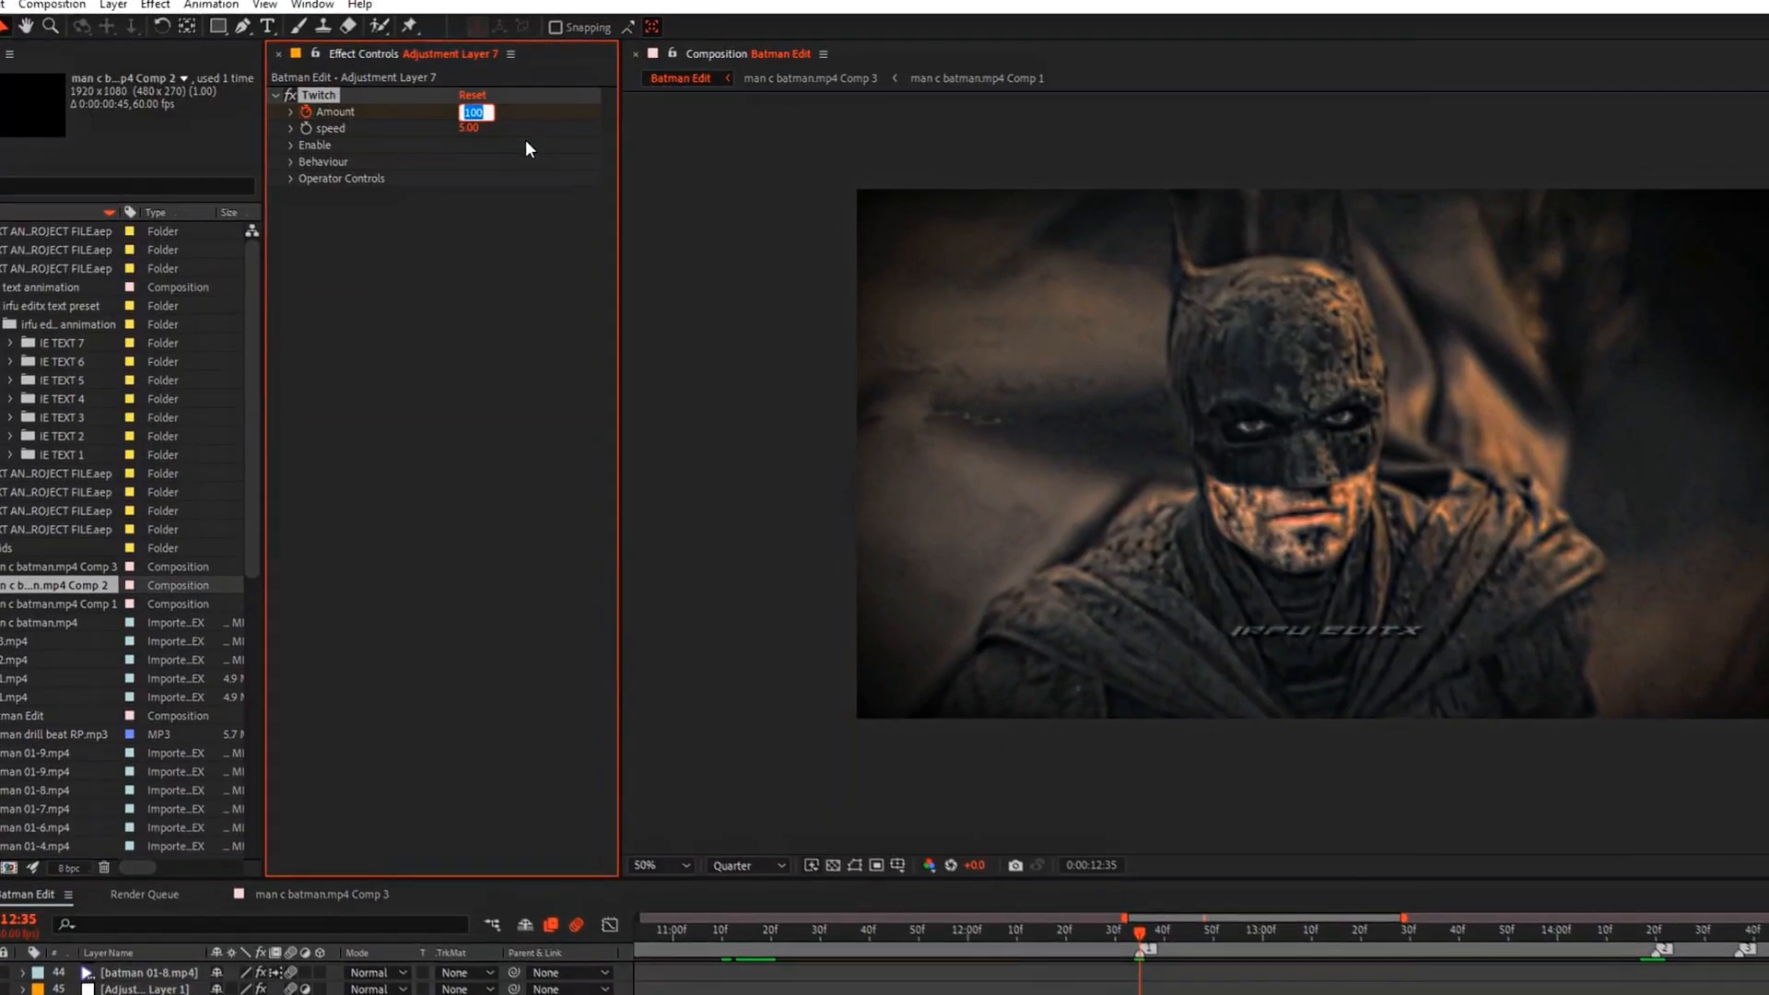
Step: Set the Twitch effect's Amount to 180 and speed to 30 on Adjustment Layer 7
type("180")
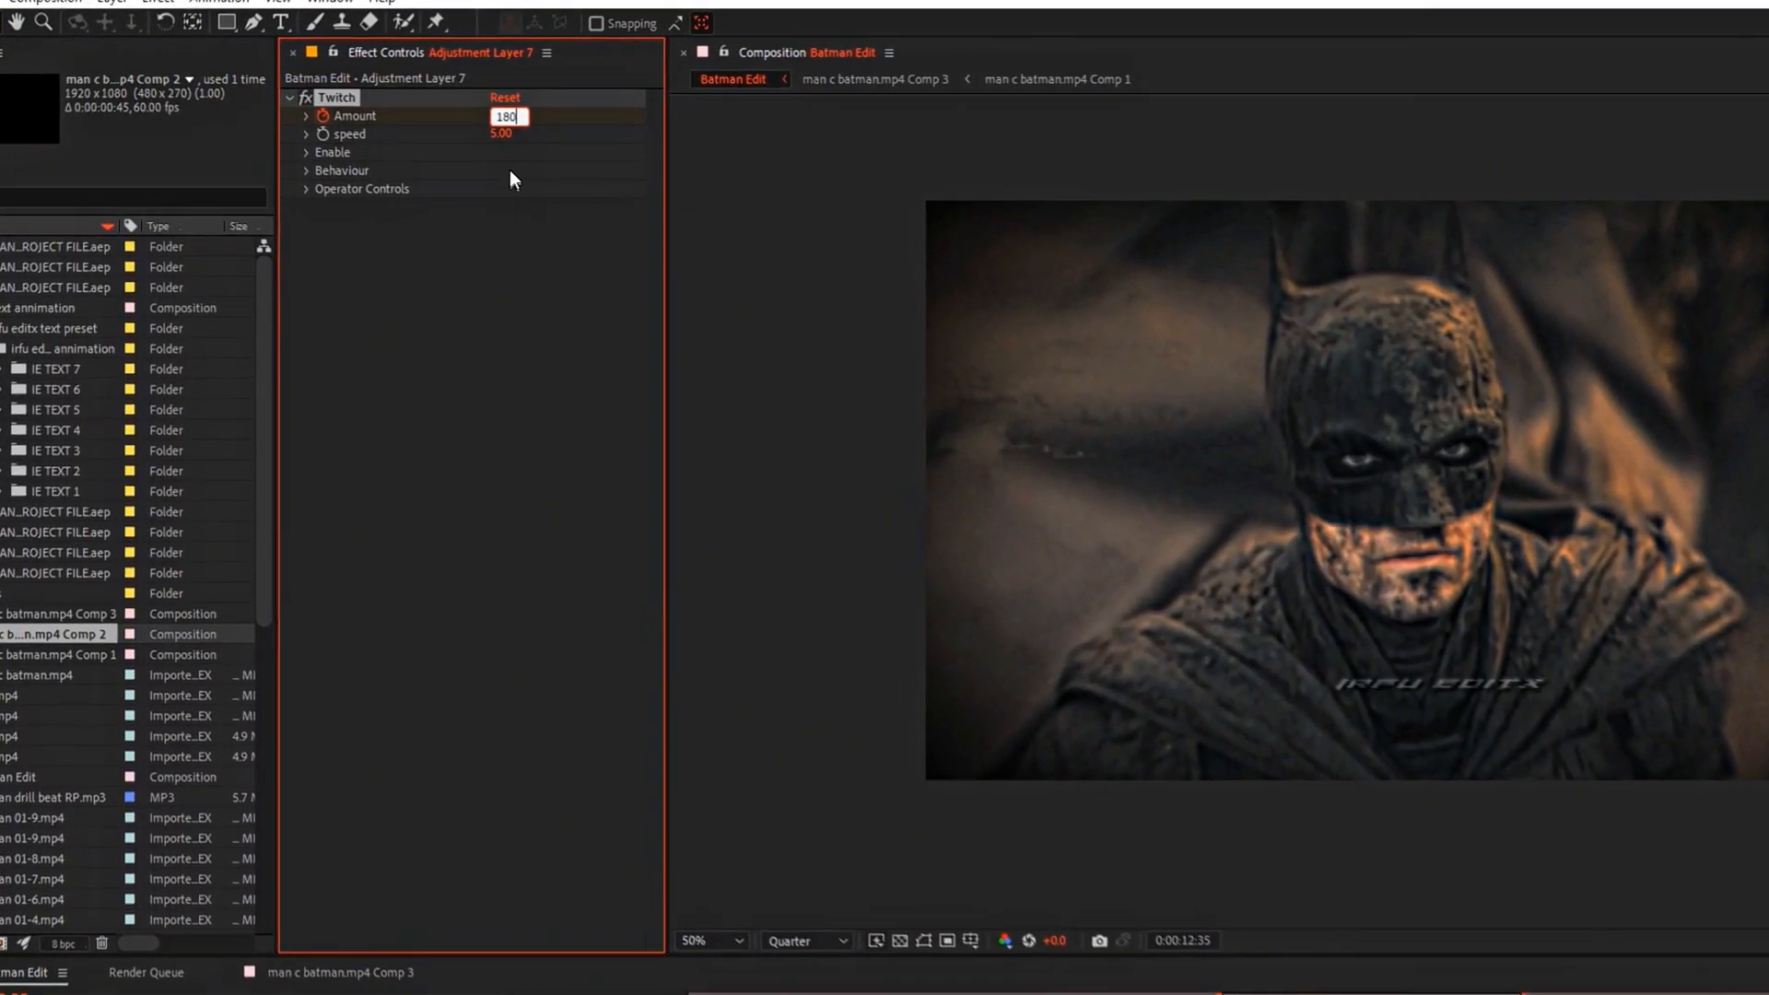
left_click(493, 132)
type("30")
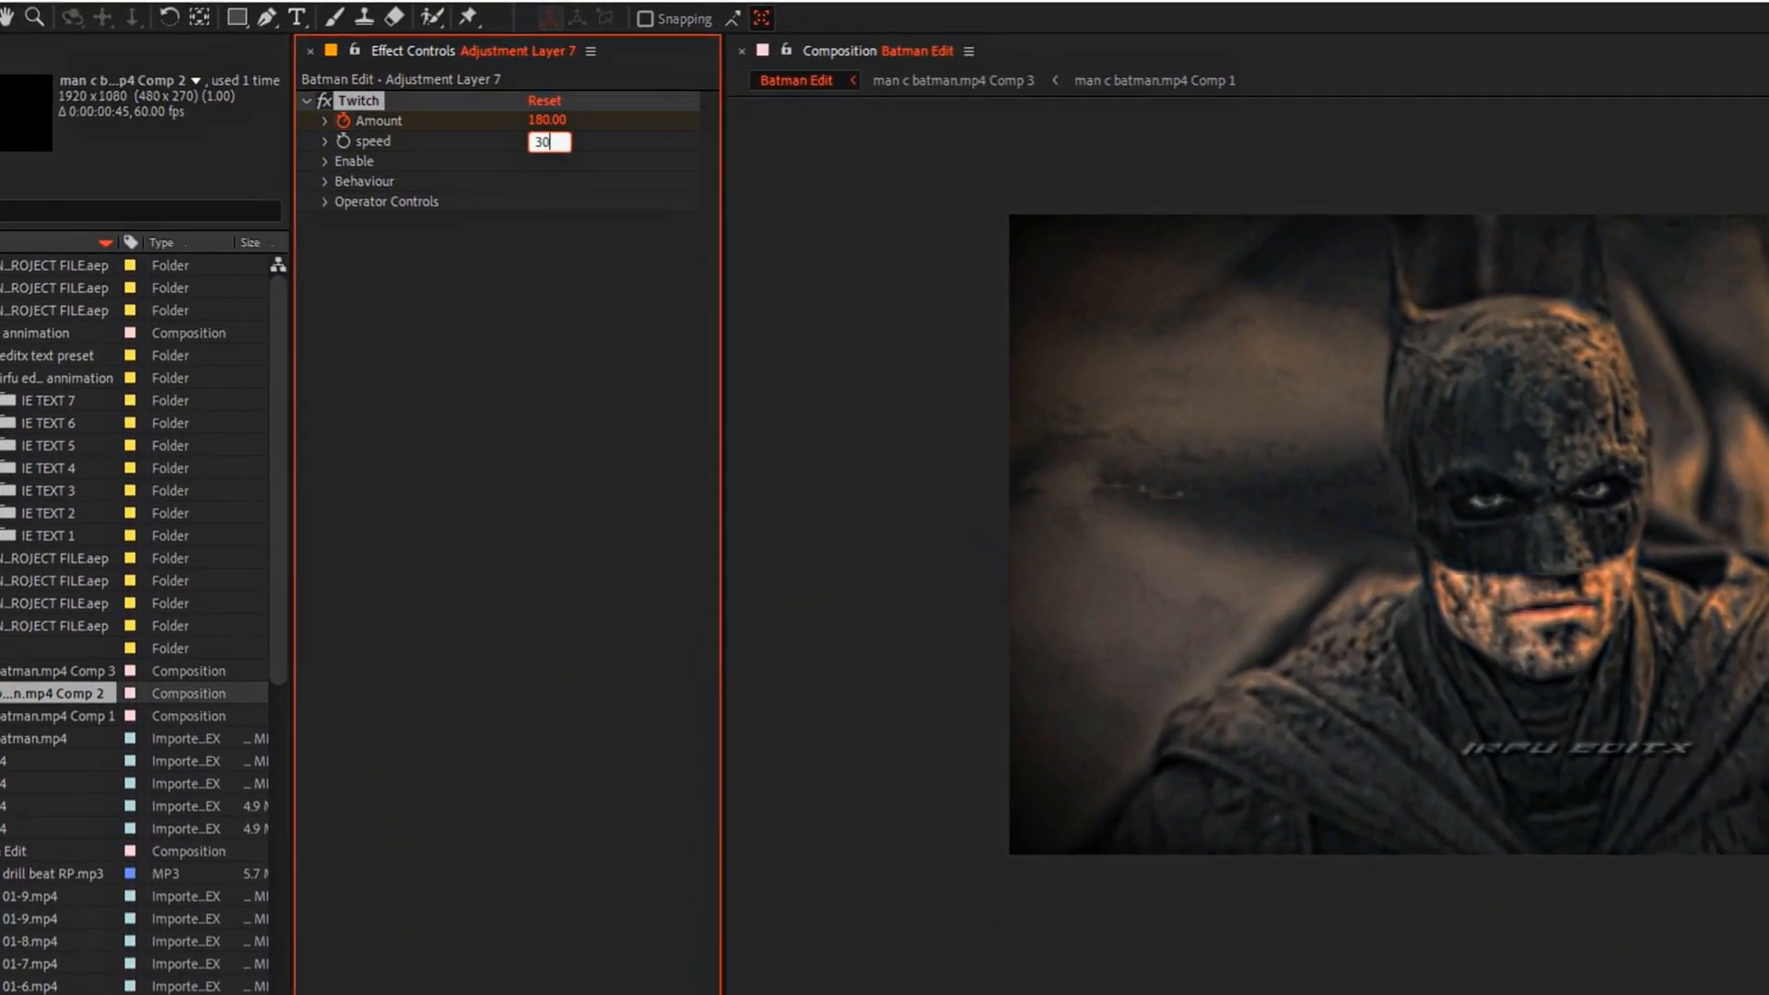
key("Return")
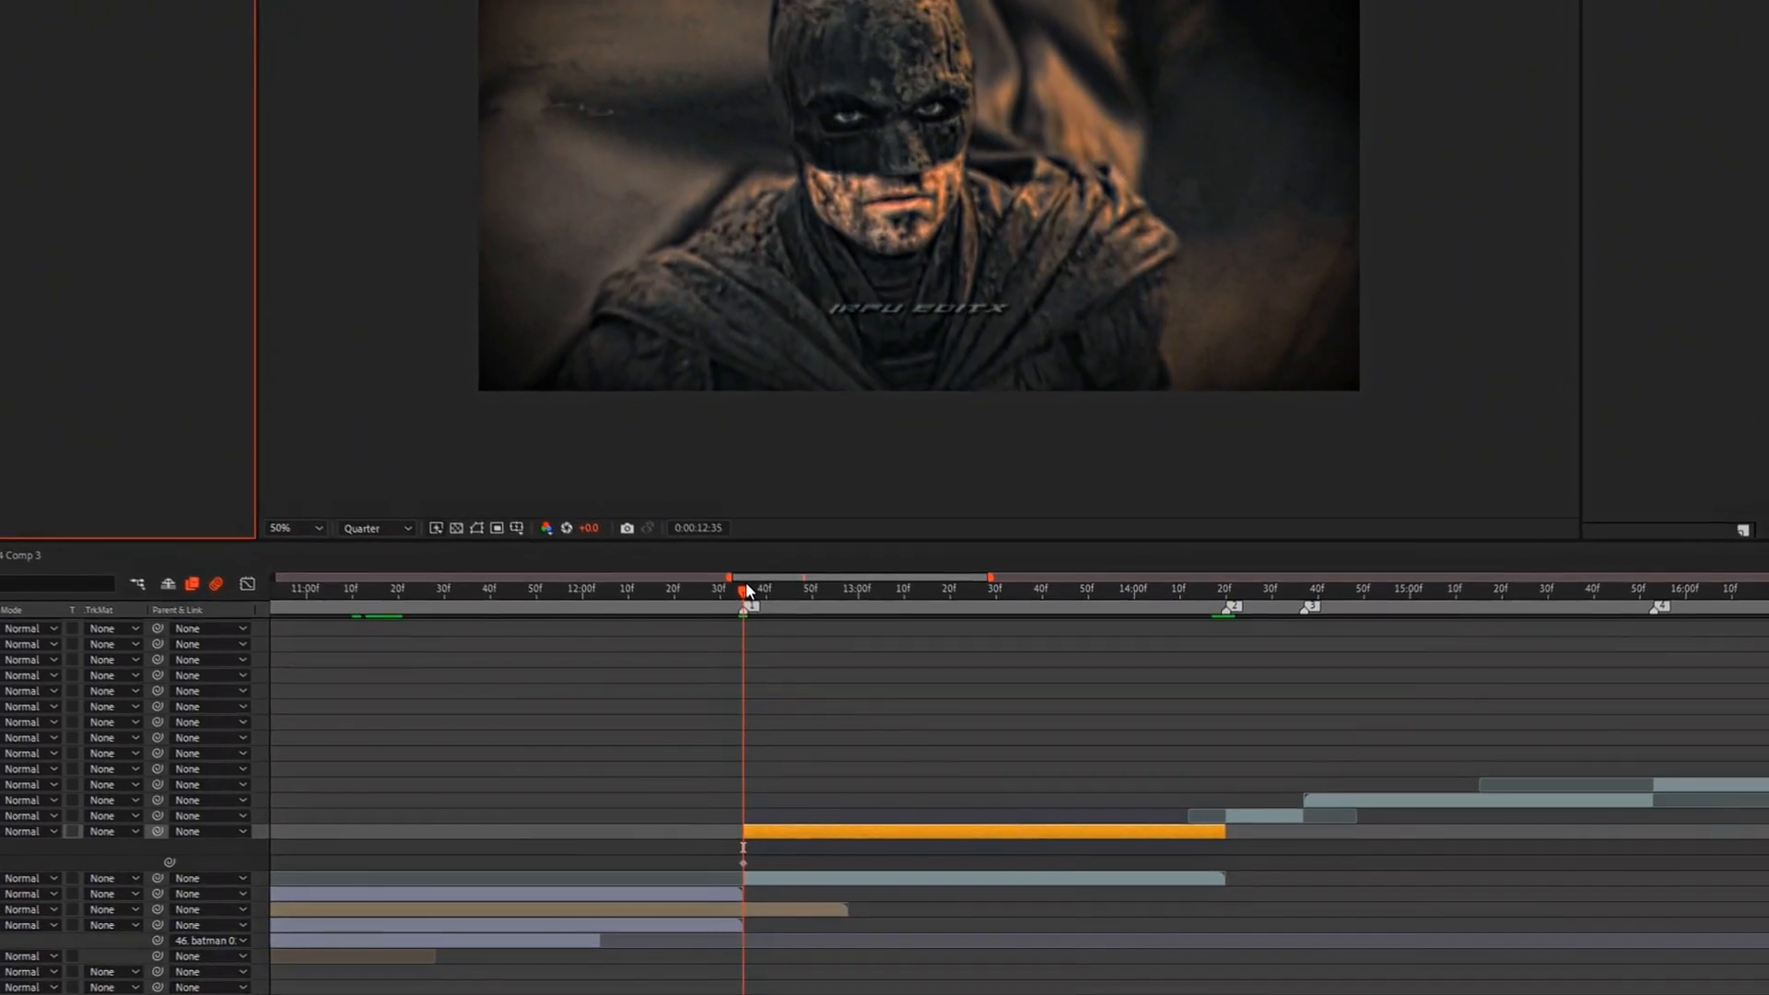
Step: Keyframe the Twitch Amount at 0 at 0:00:12:46 and apply Easy Ease to both Amount keyframes
left_click_drag(756, 601, 765, 567)
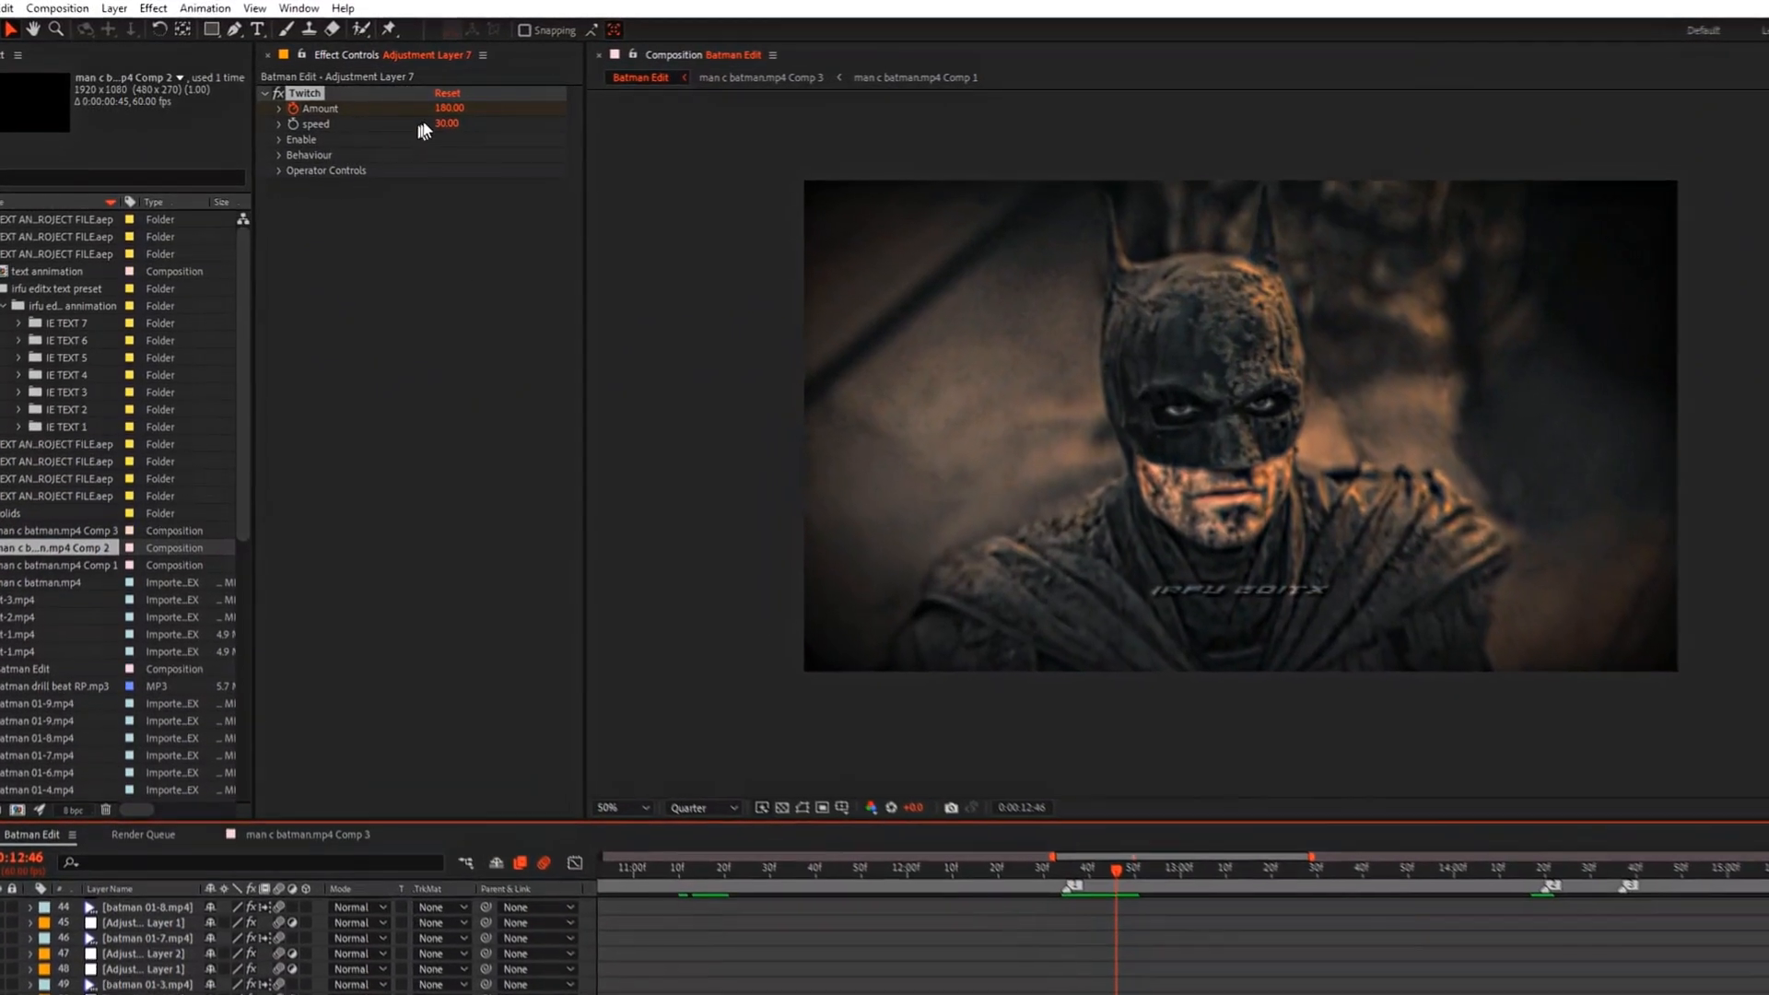
left_click_drag(433, 107, 244, 119)
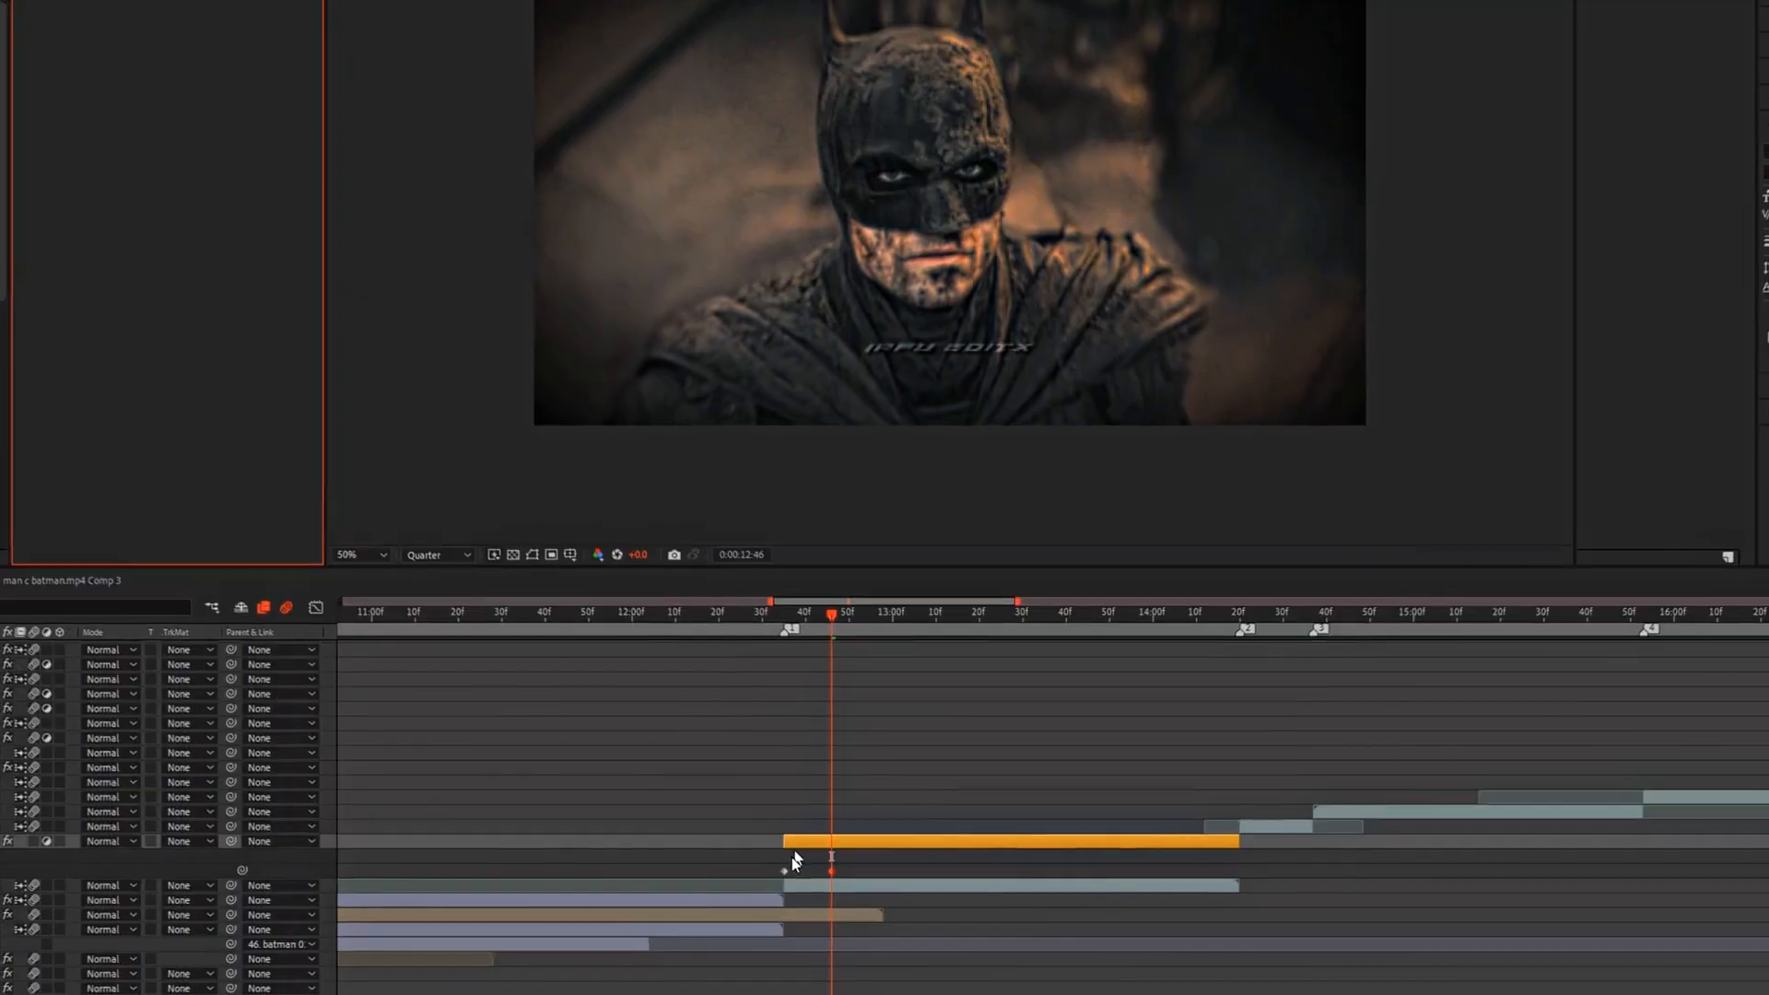
left_click_drag(744, 857, 826, 871)
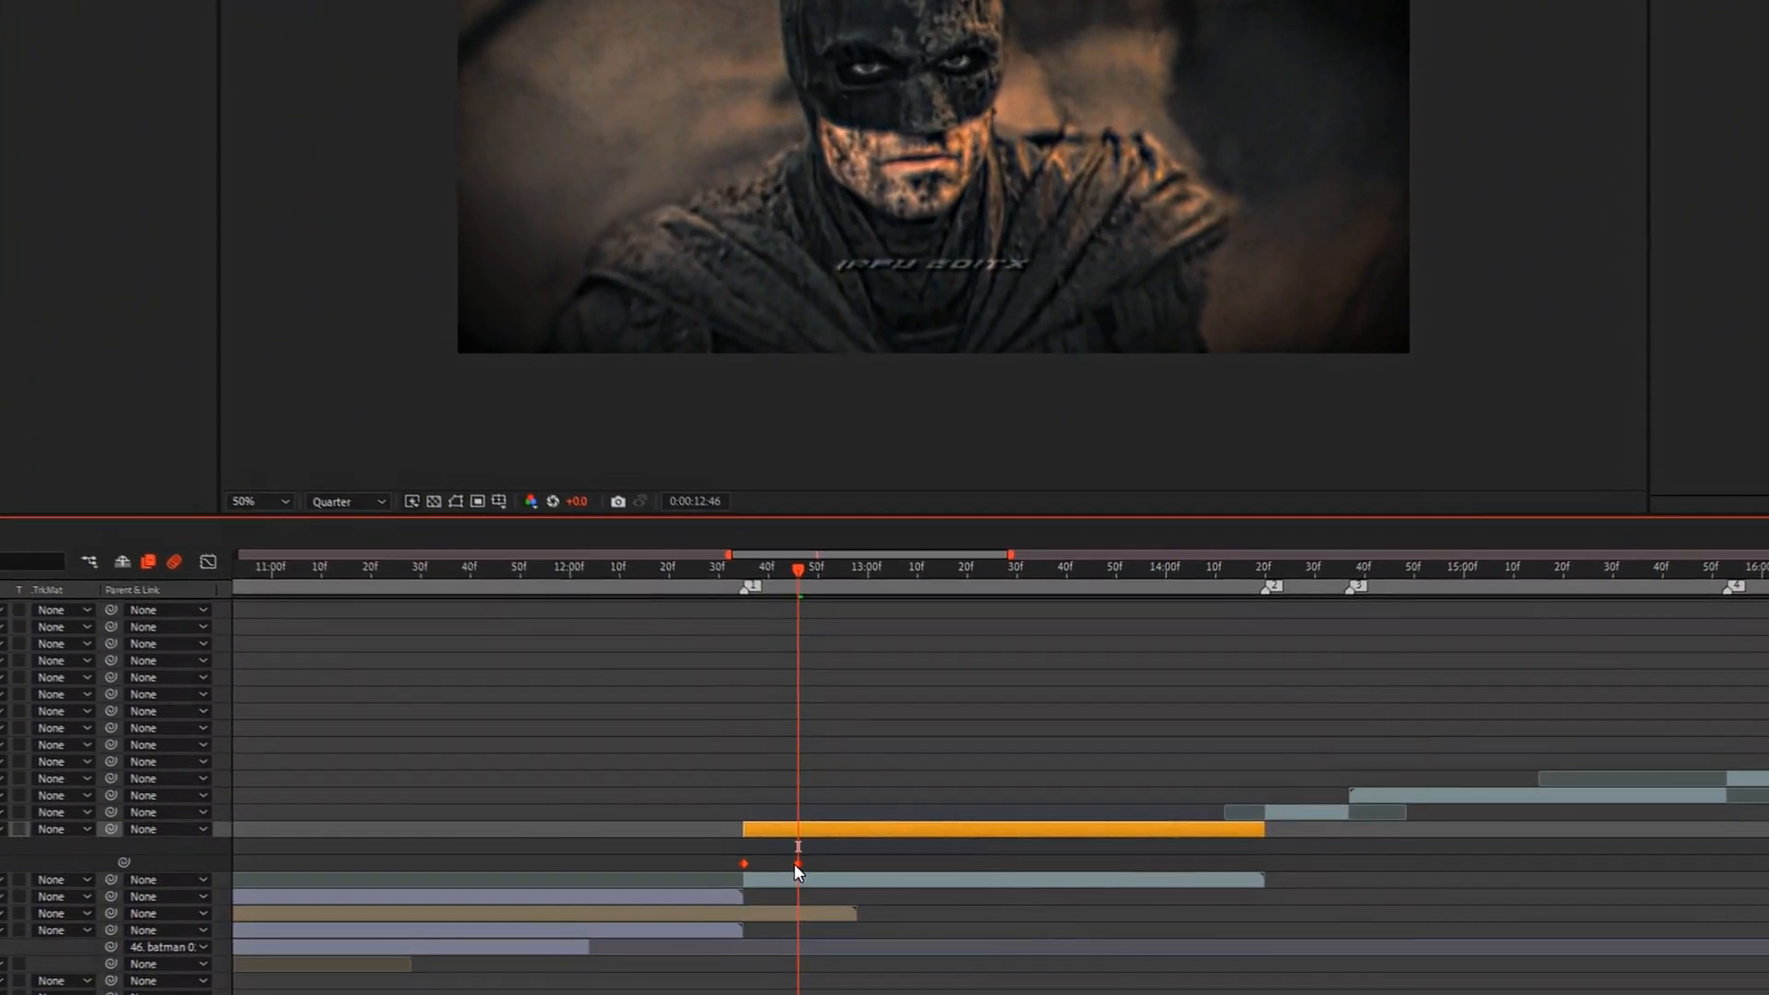
right_click(805, 866)
mouse_move(912, 852)
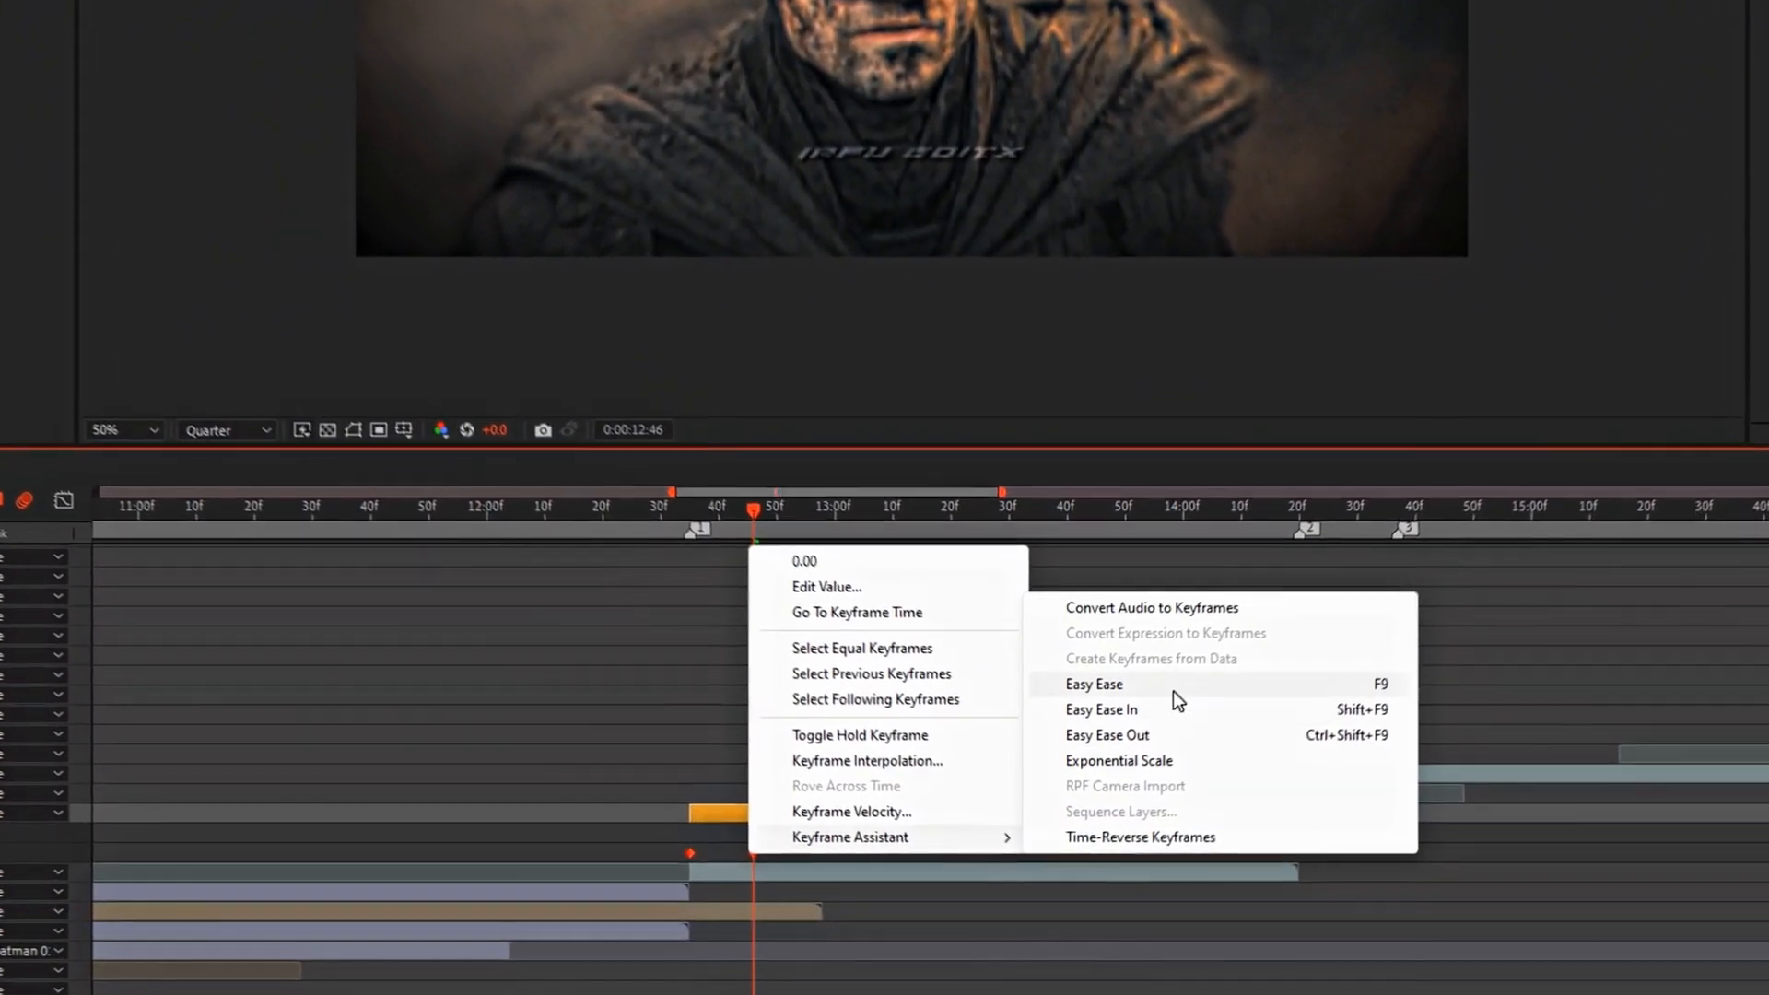
left_click(1175, 696)
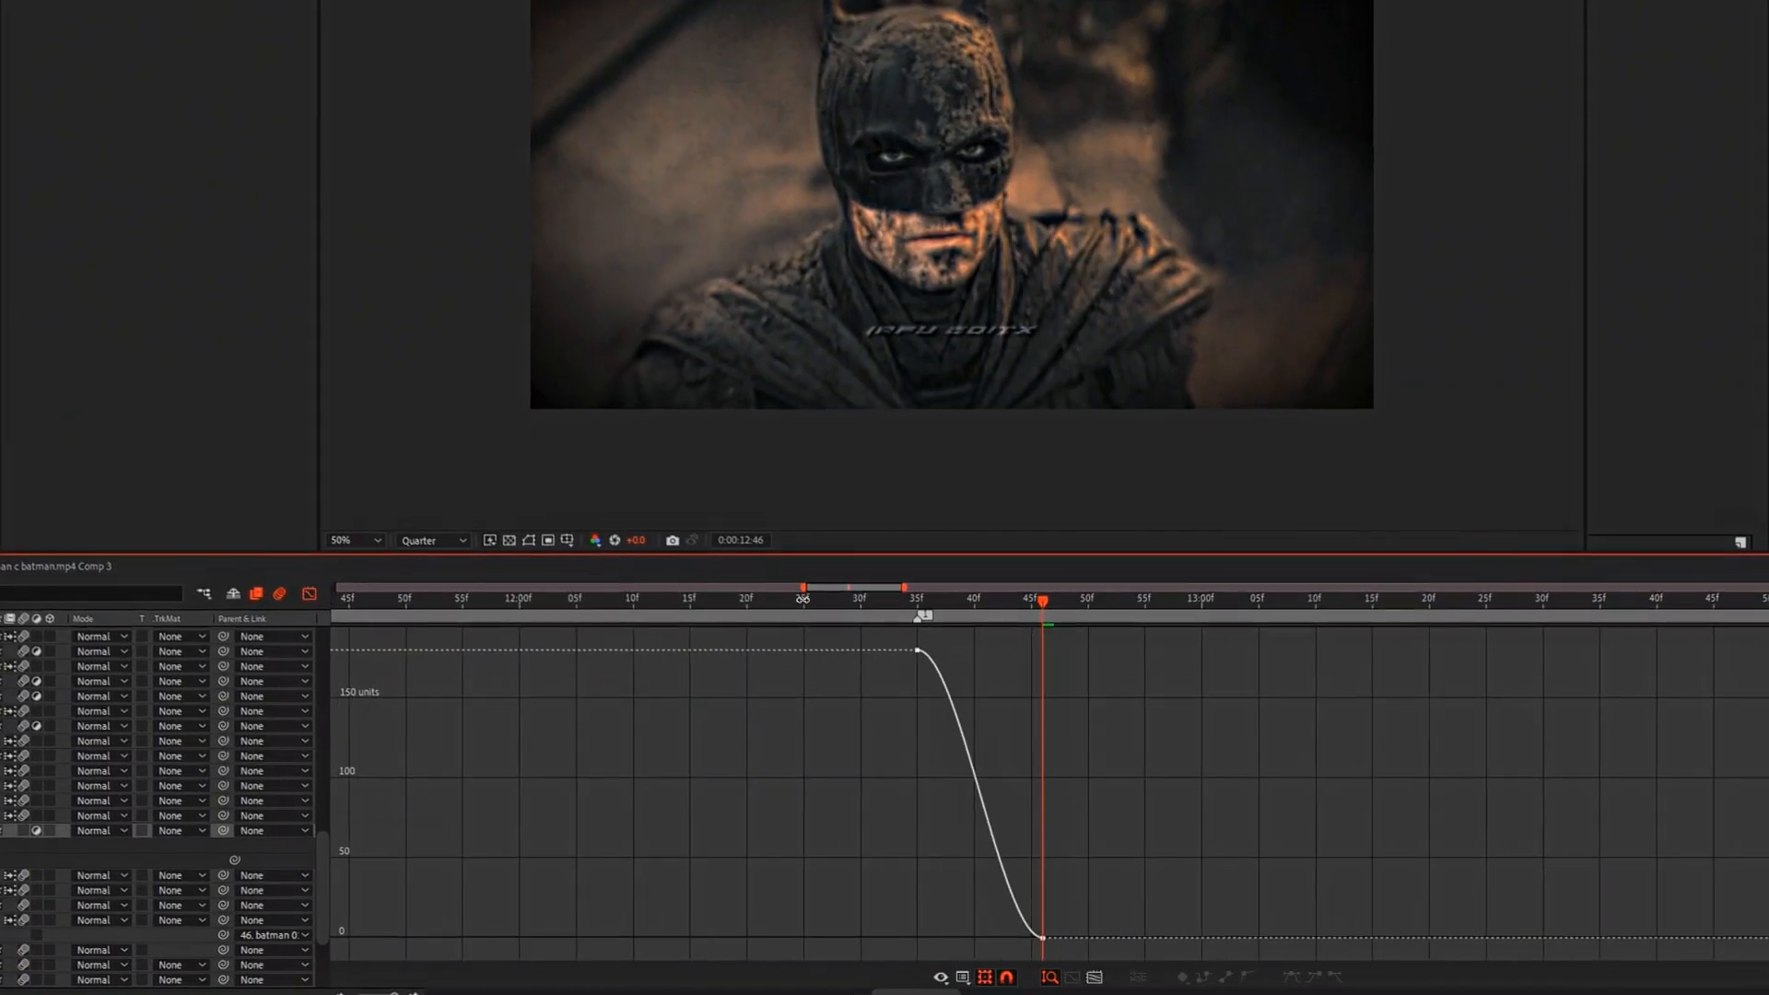
Step: Reshape the Amount curve in the graph editor to drop steeply after the first keyframe and flatten out towards the second
left_click_drag(802, 600, 799, 936)
left_click(804, 650)
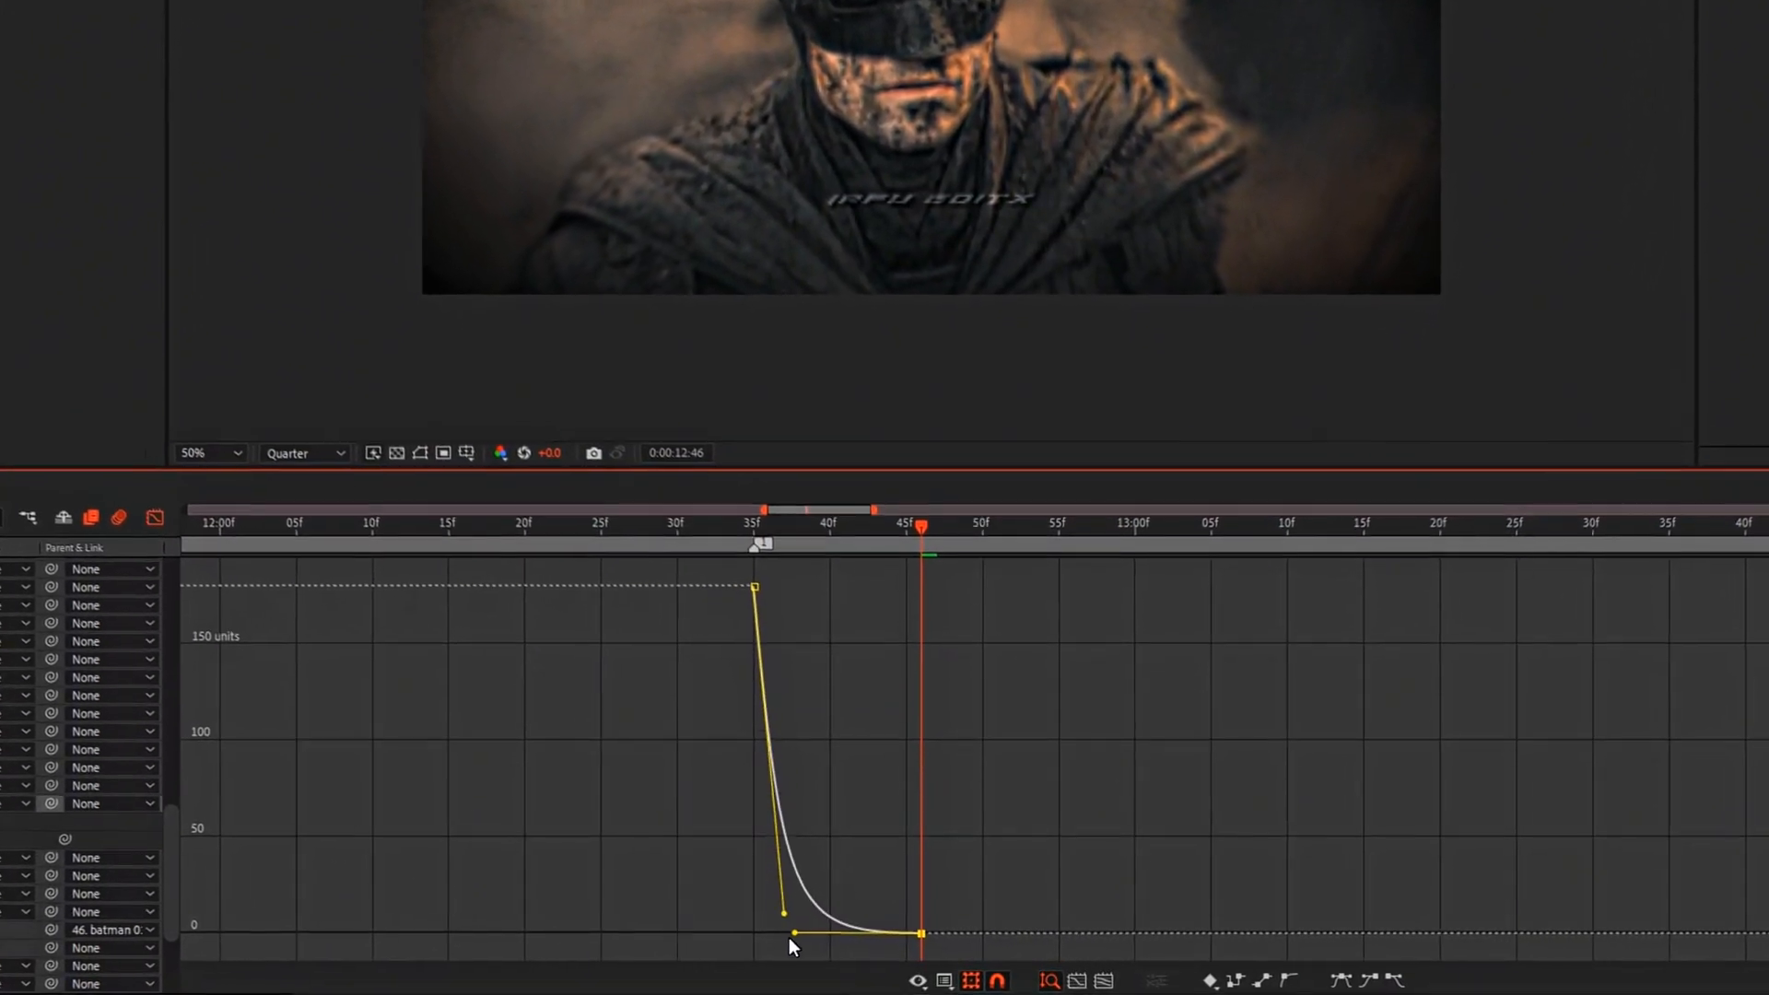
left_click(193, 536)
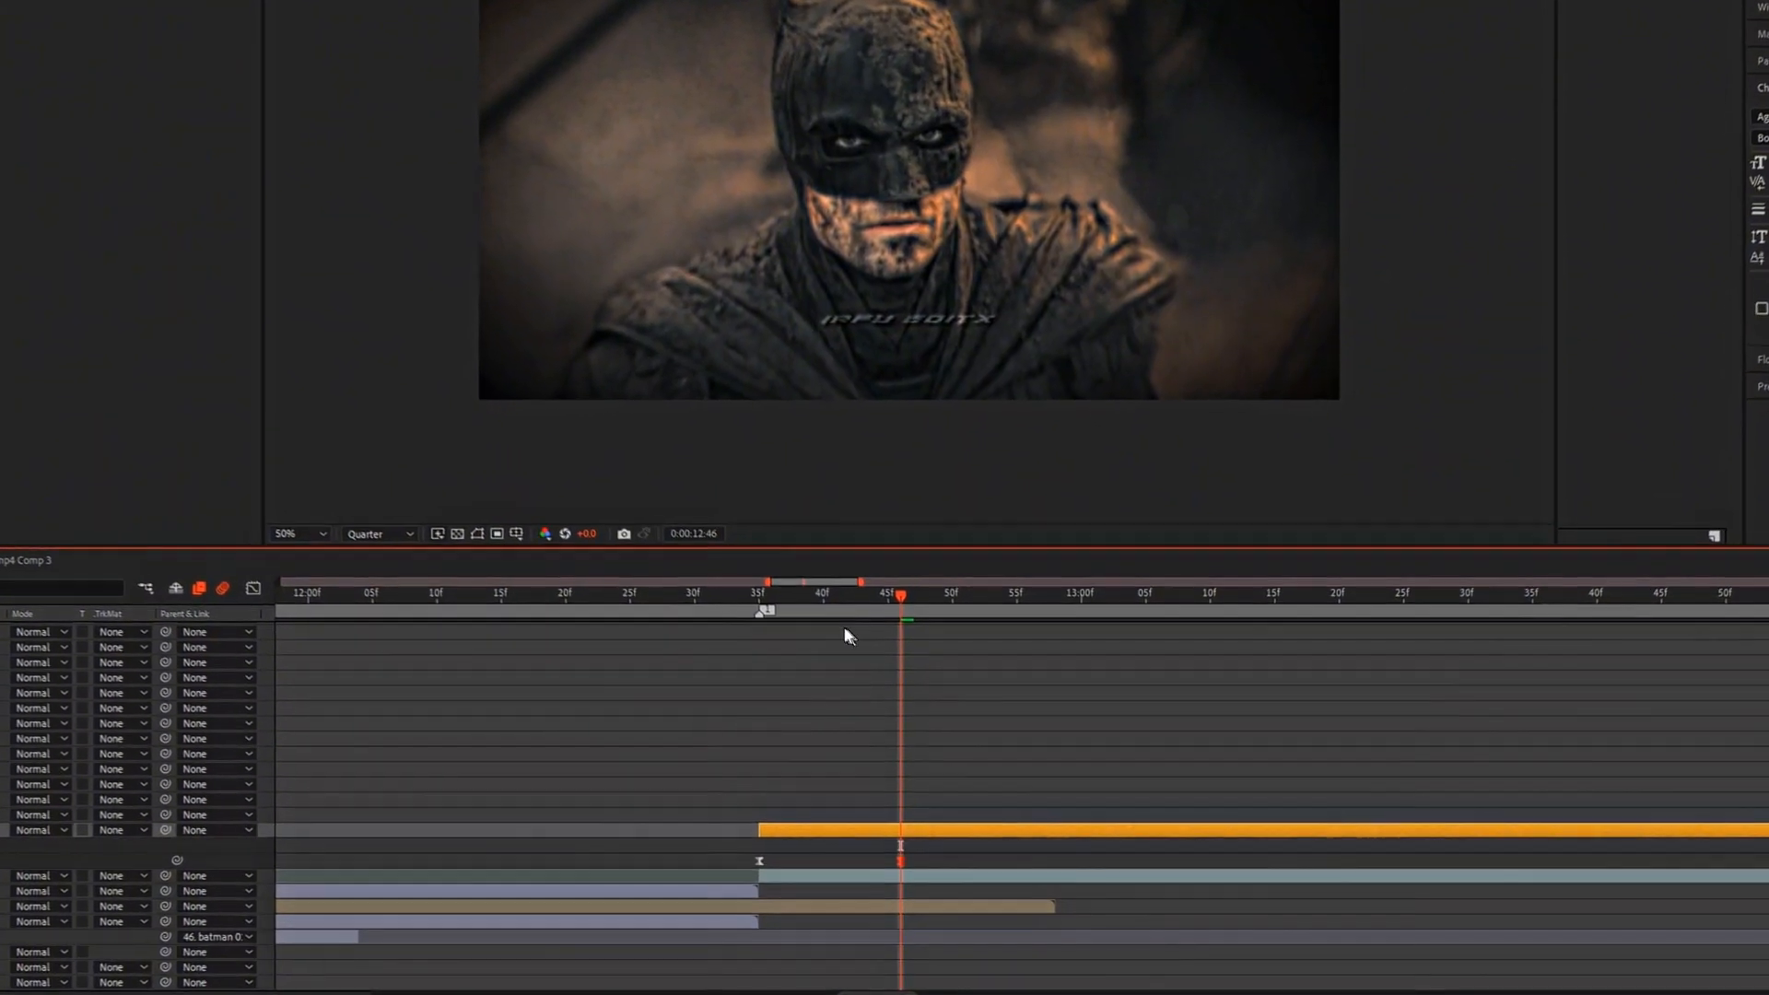
Step: Return to 0:00:12:35 and enable Blur, Light and Slide in the Twitch effect
left_click_drag(848, 595, 768, 631)
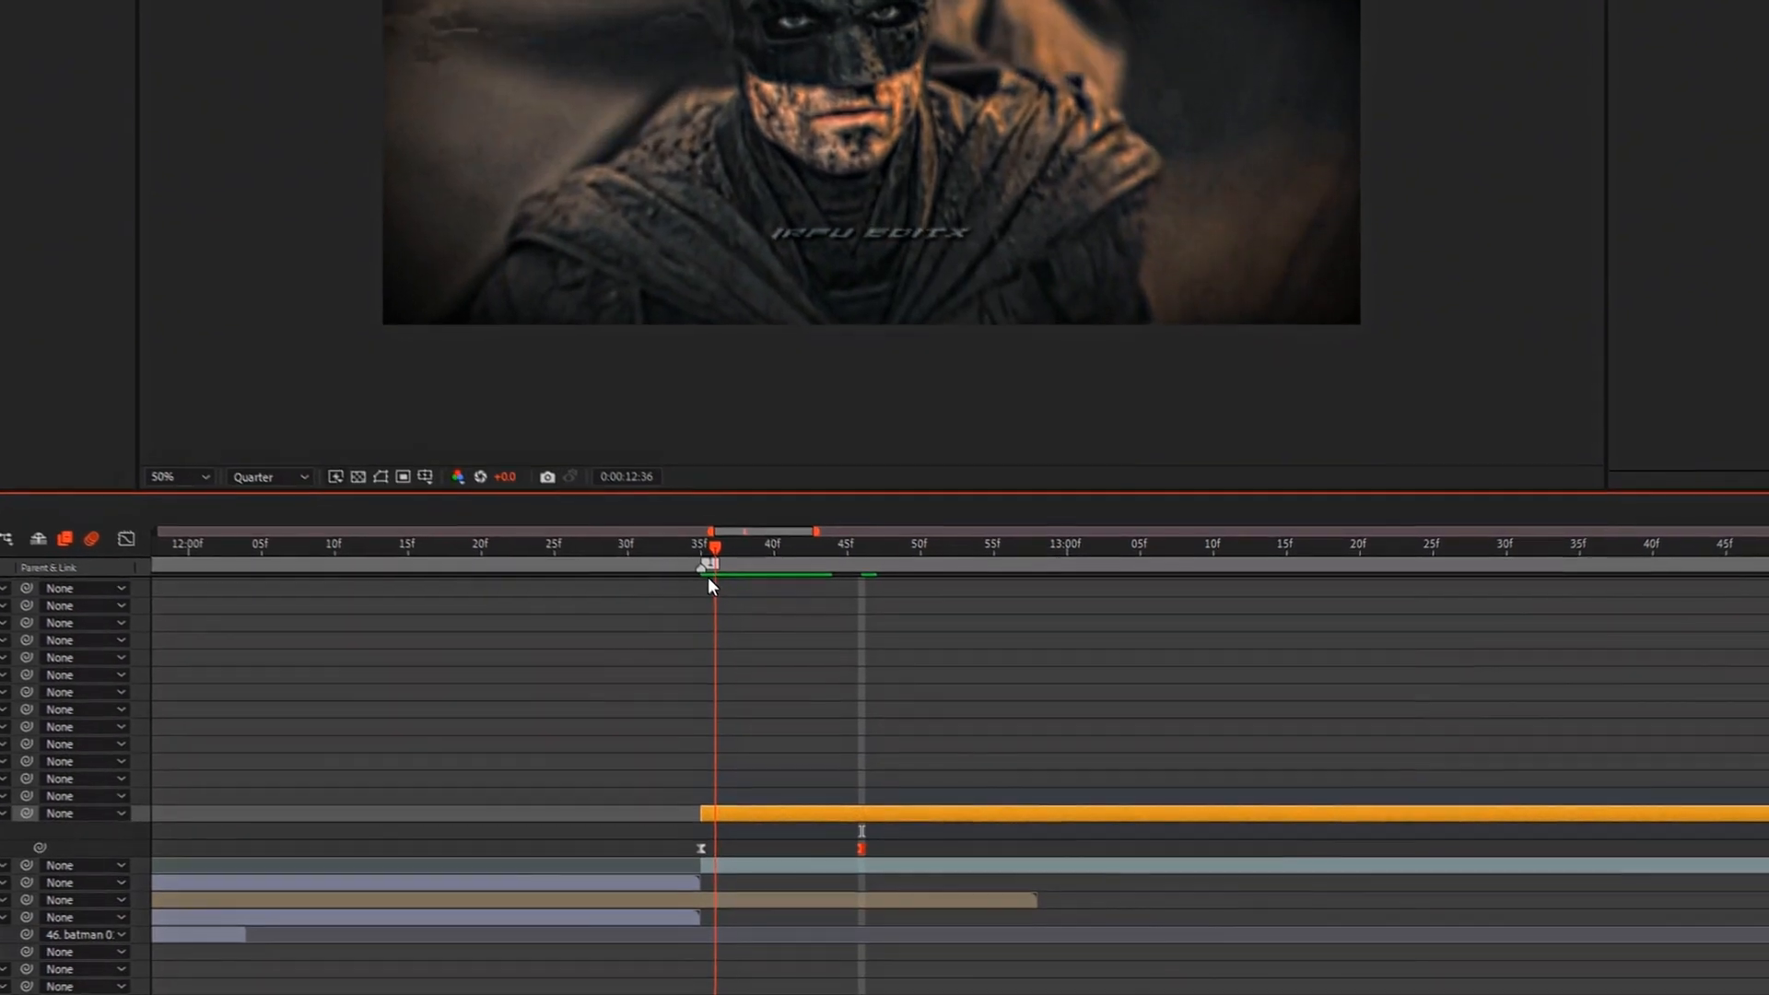
left_click_drag(708, 578, 680, 565)
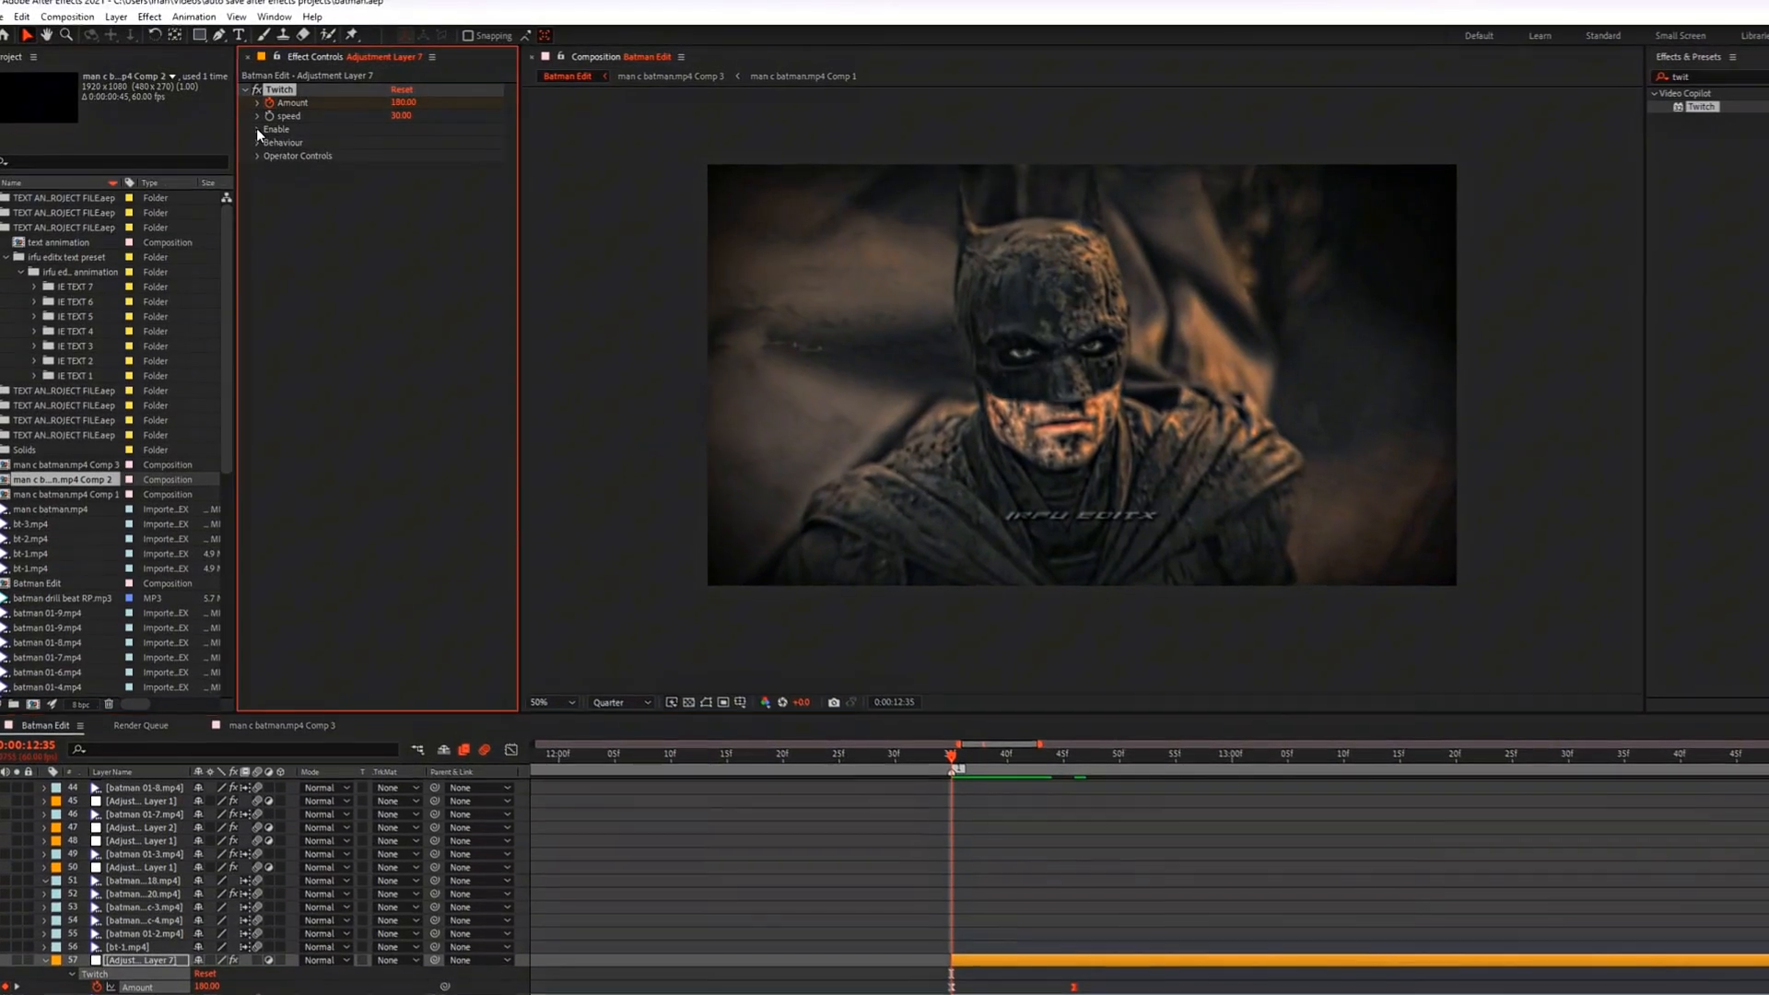
left_click(257, 129)
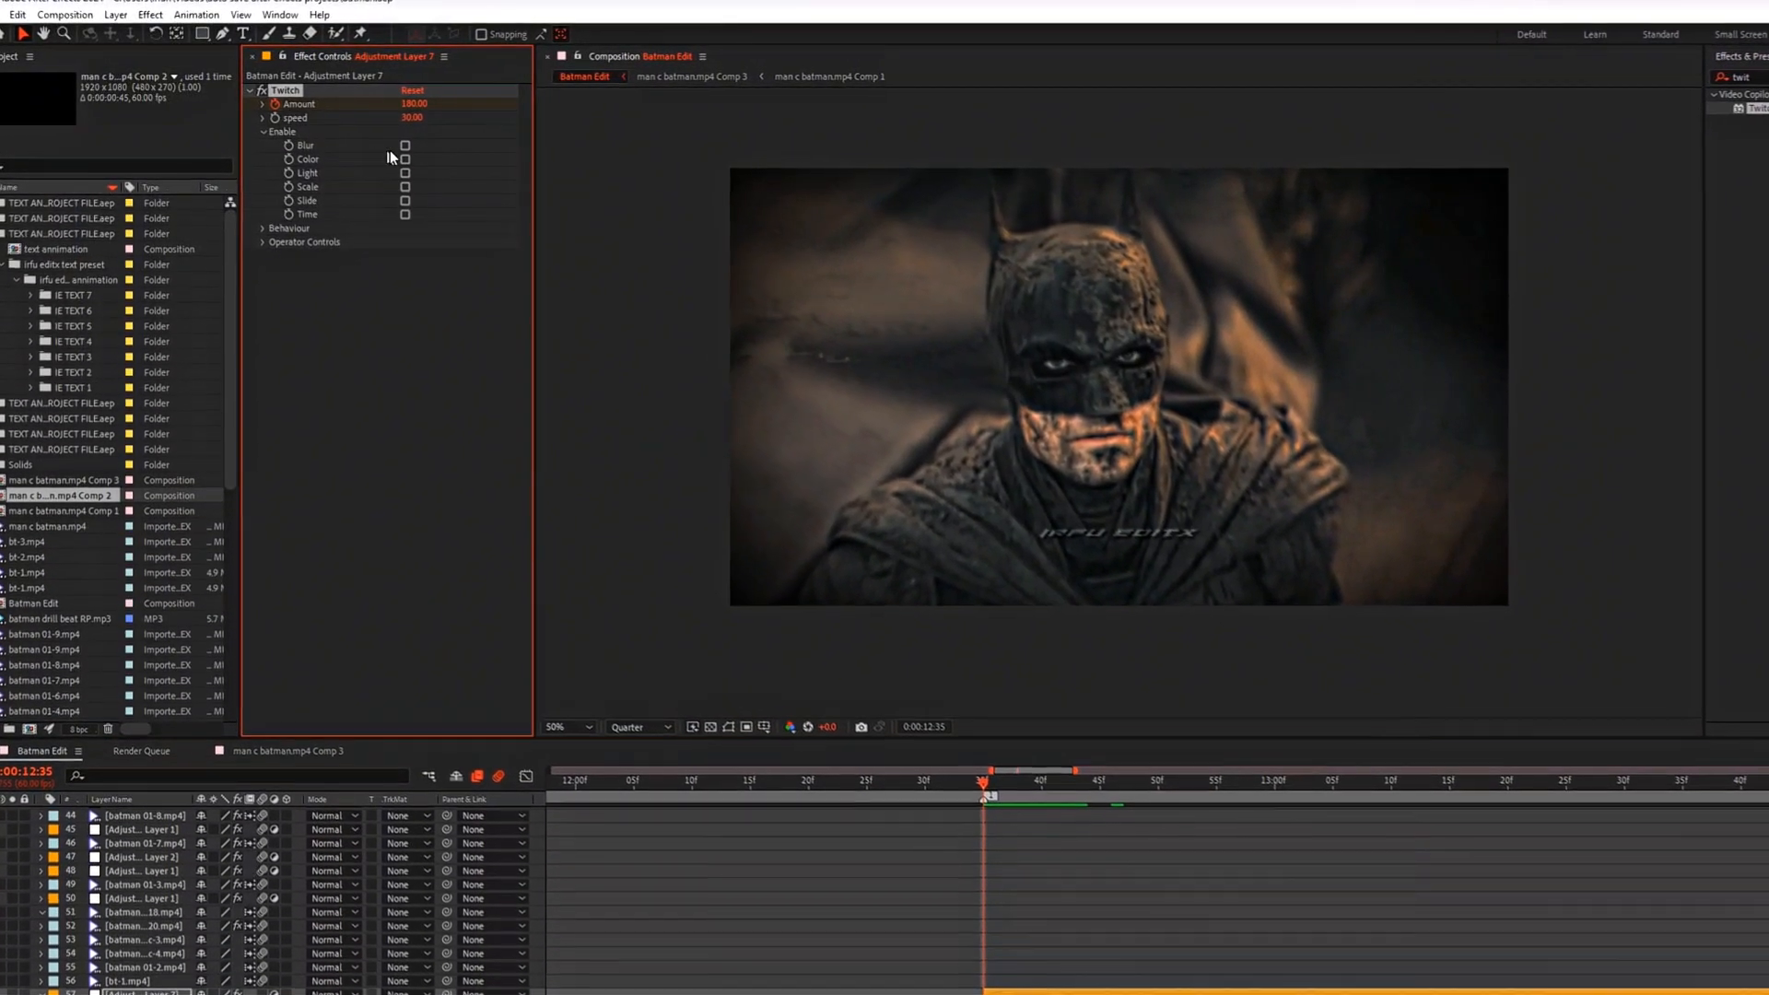
left_click(399, 144)
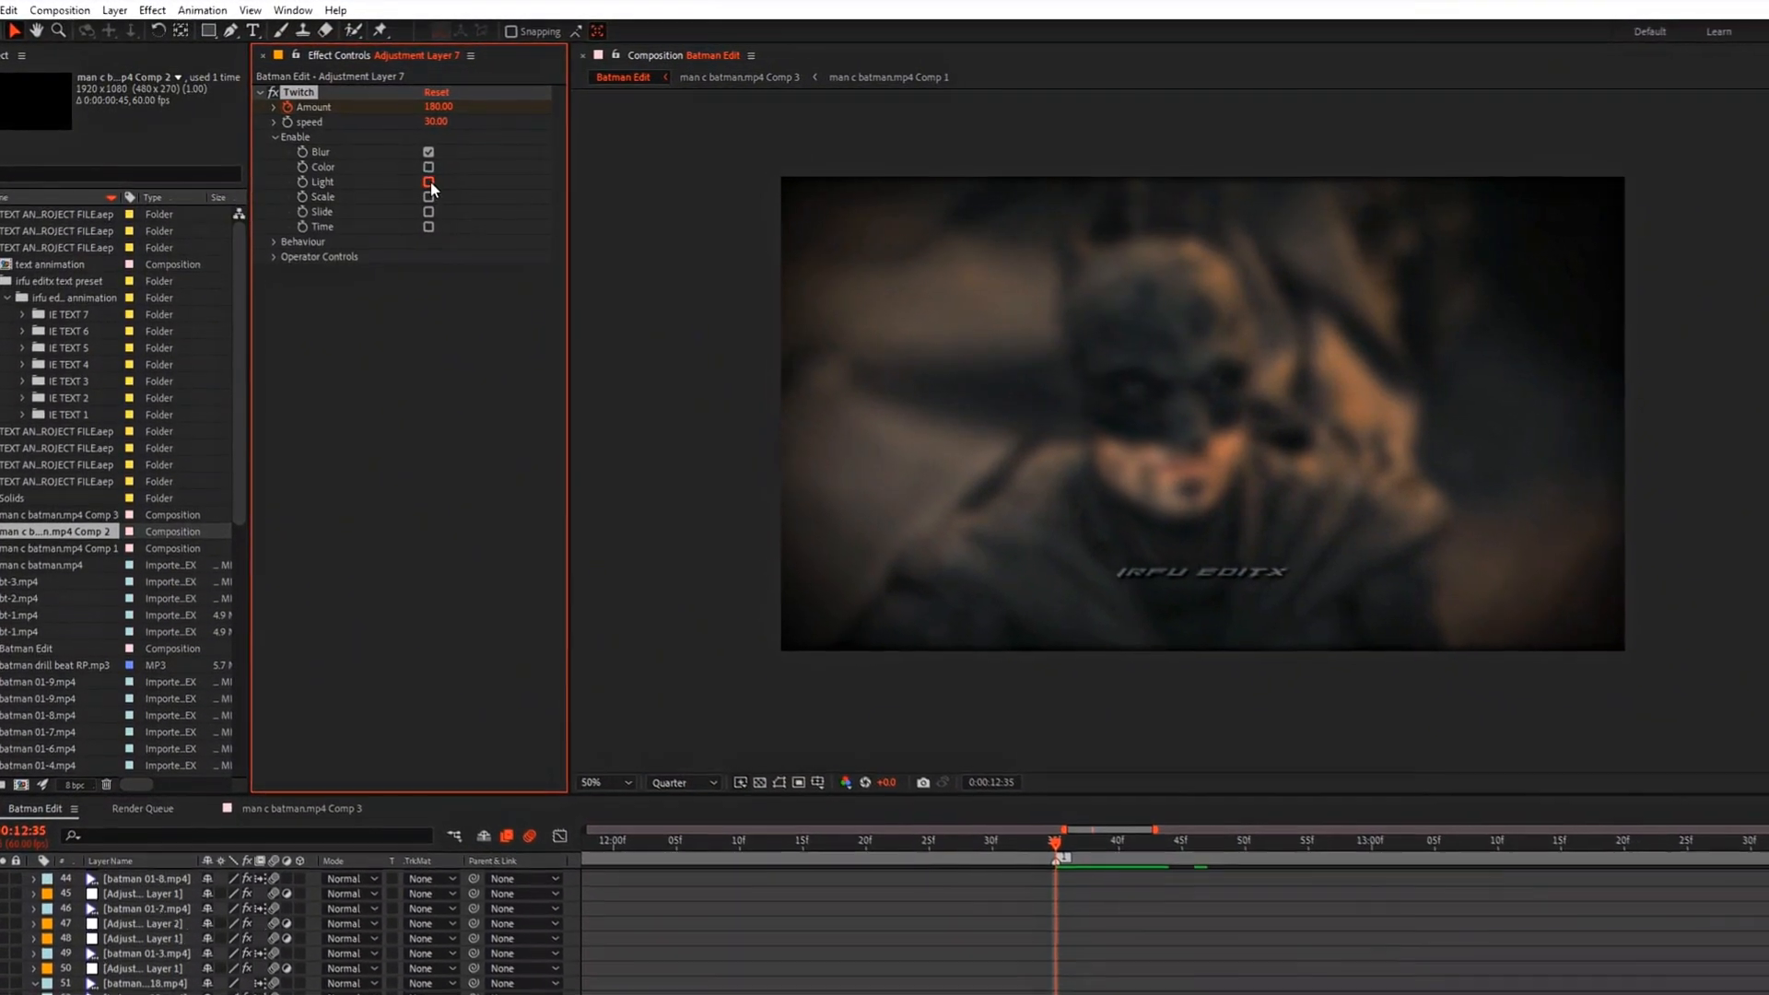
left_click(423, 180)
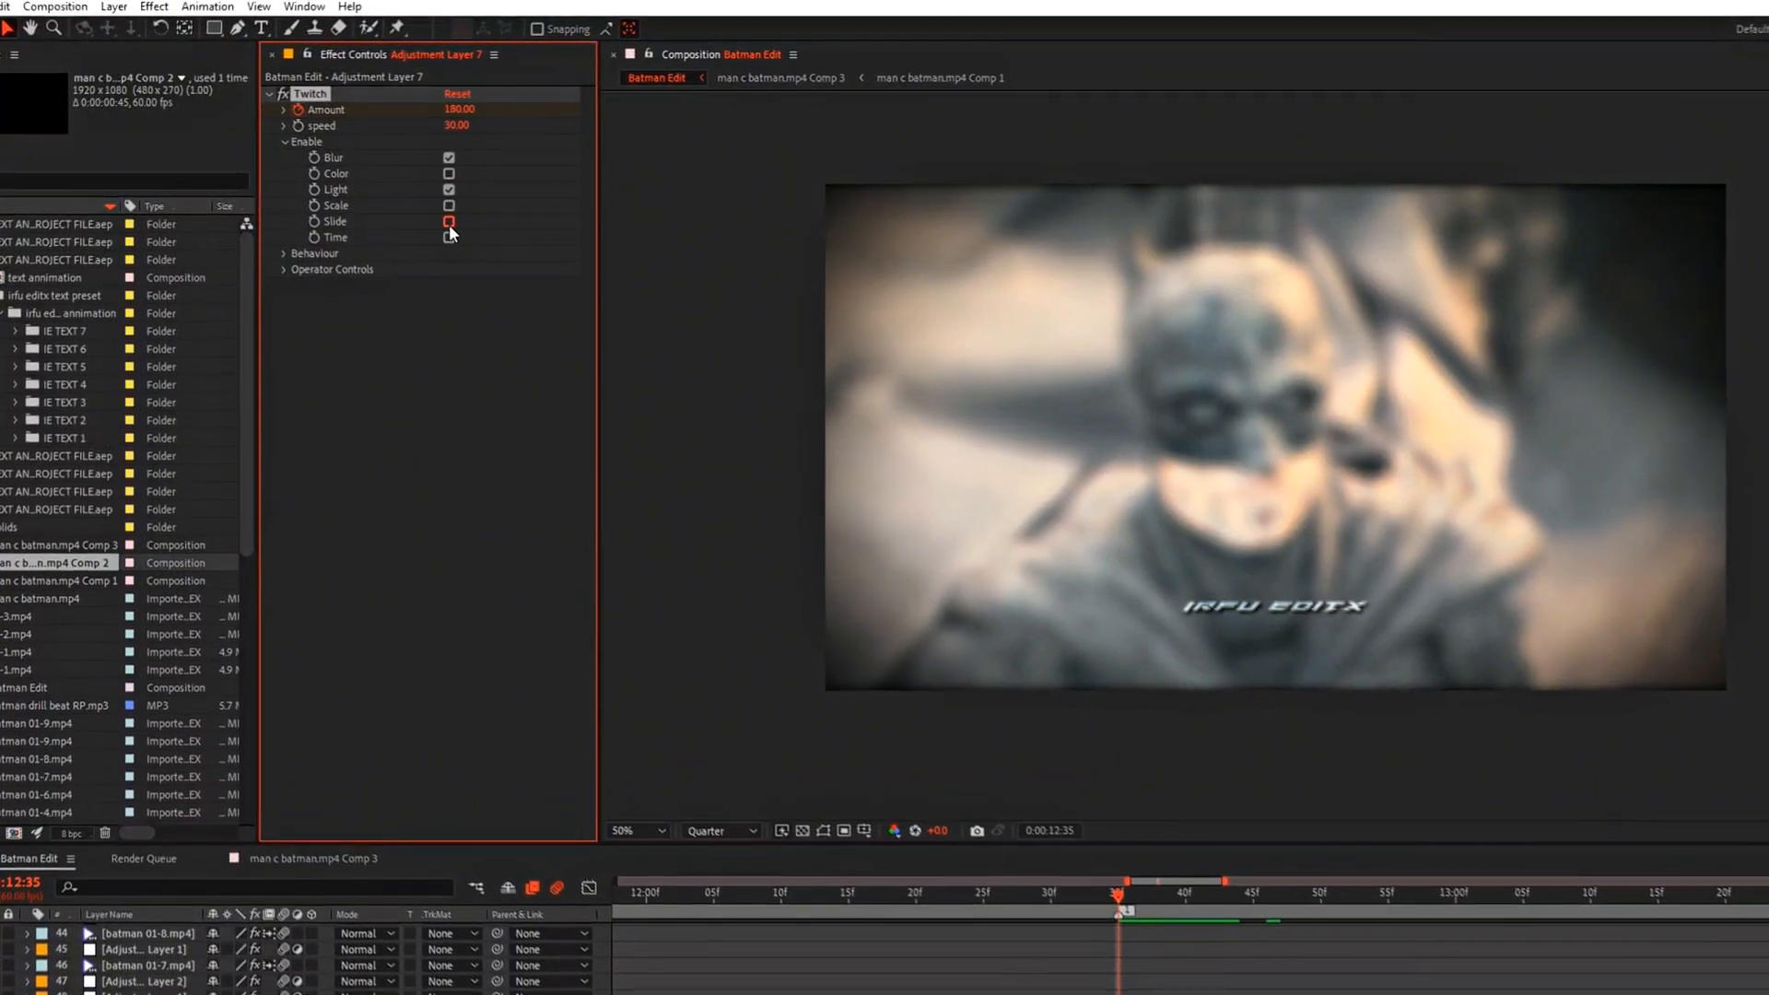
left_click(449, 222)
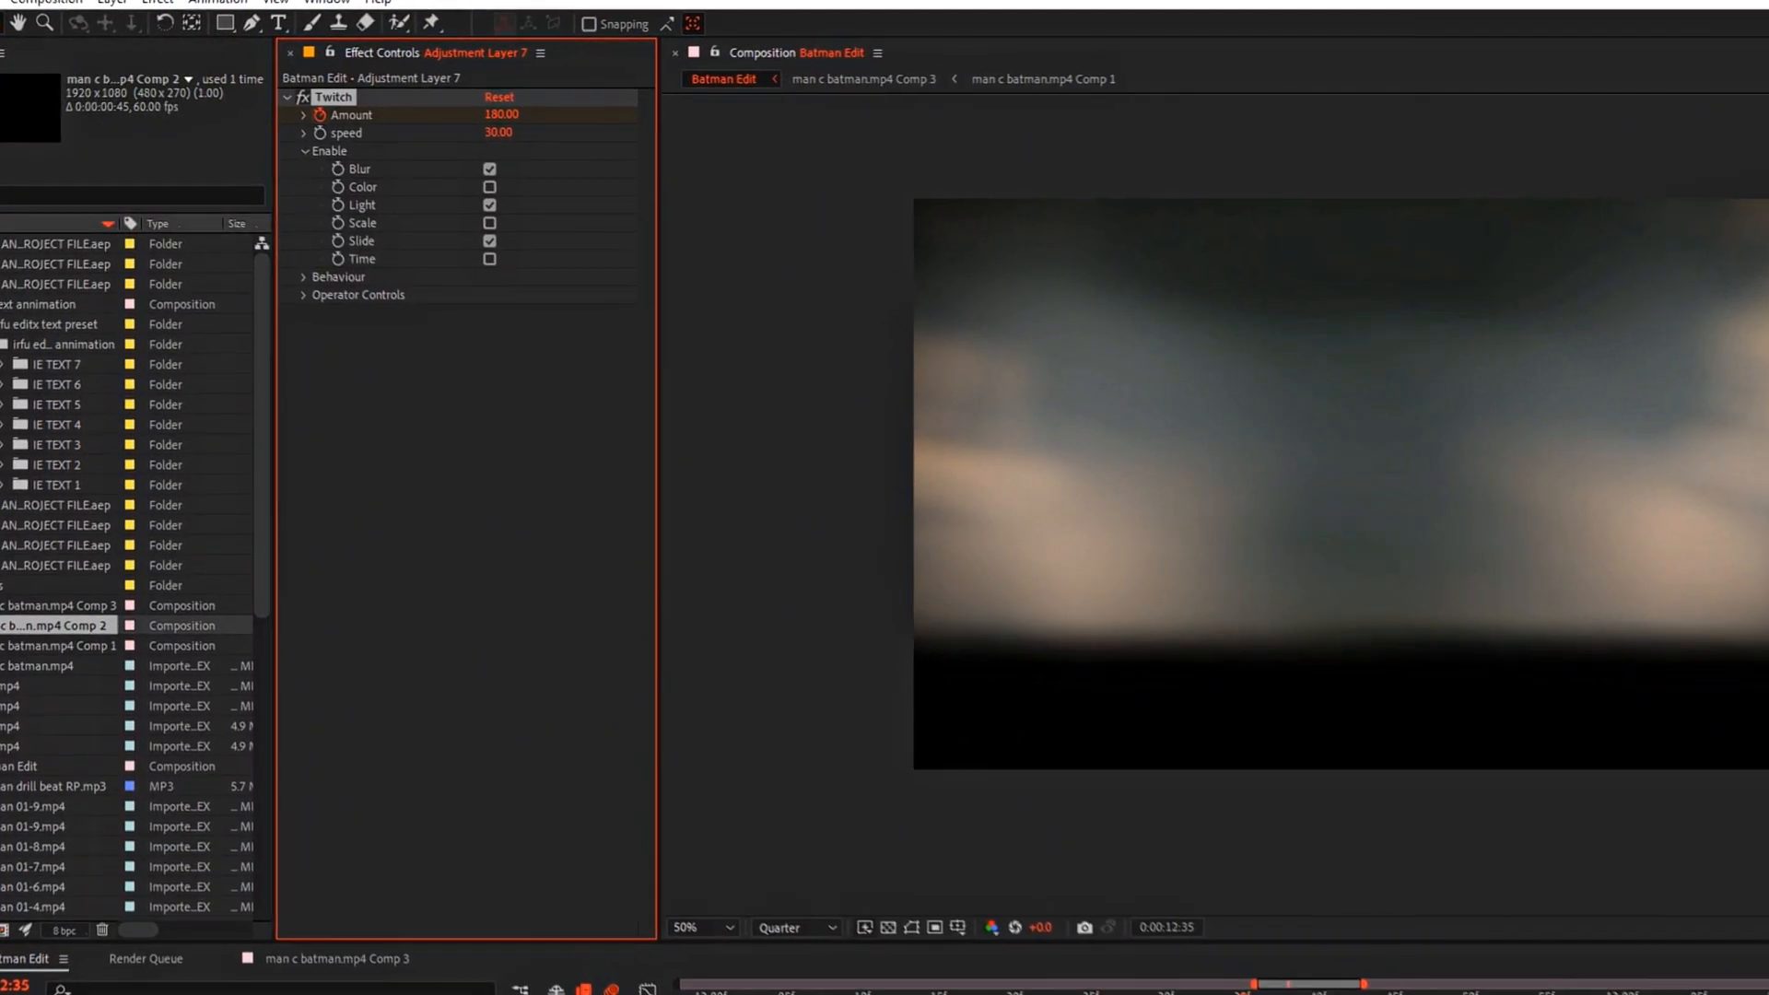
Step: Start keyframing Twitch's Slide Direction at 0:00:12:35 with a value of 22°
left_click(317, 308)
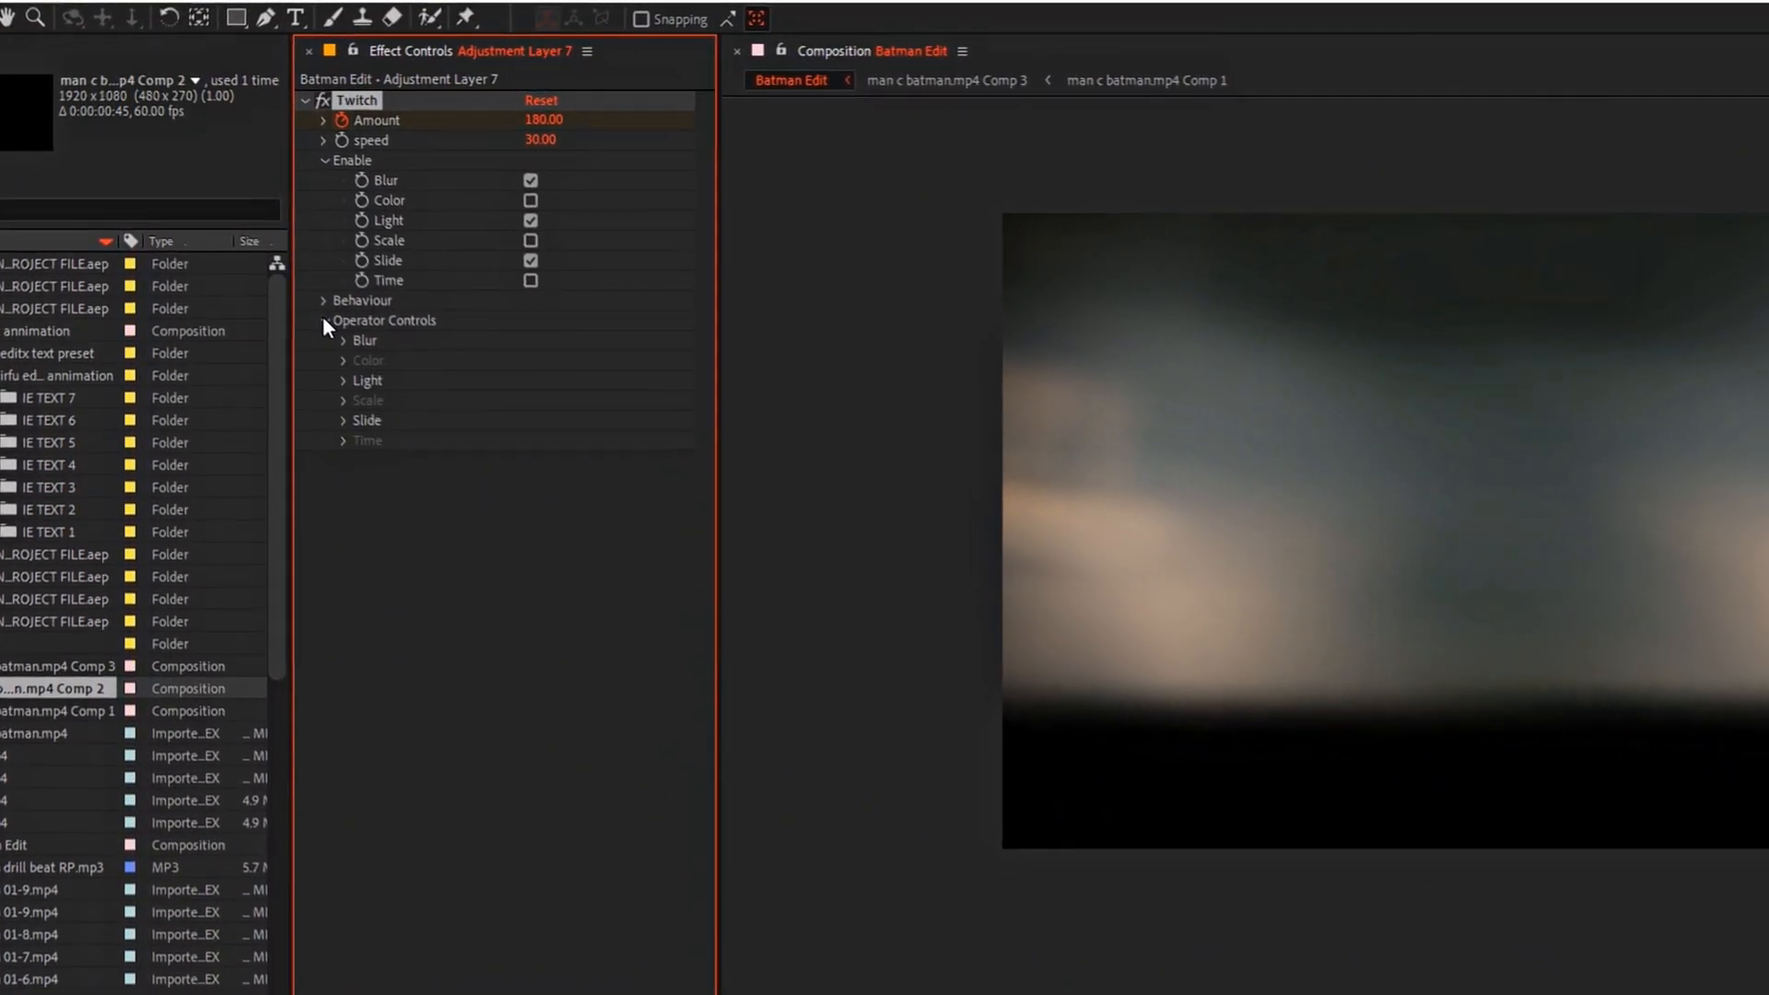
left_click(357, 443)
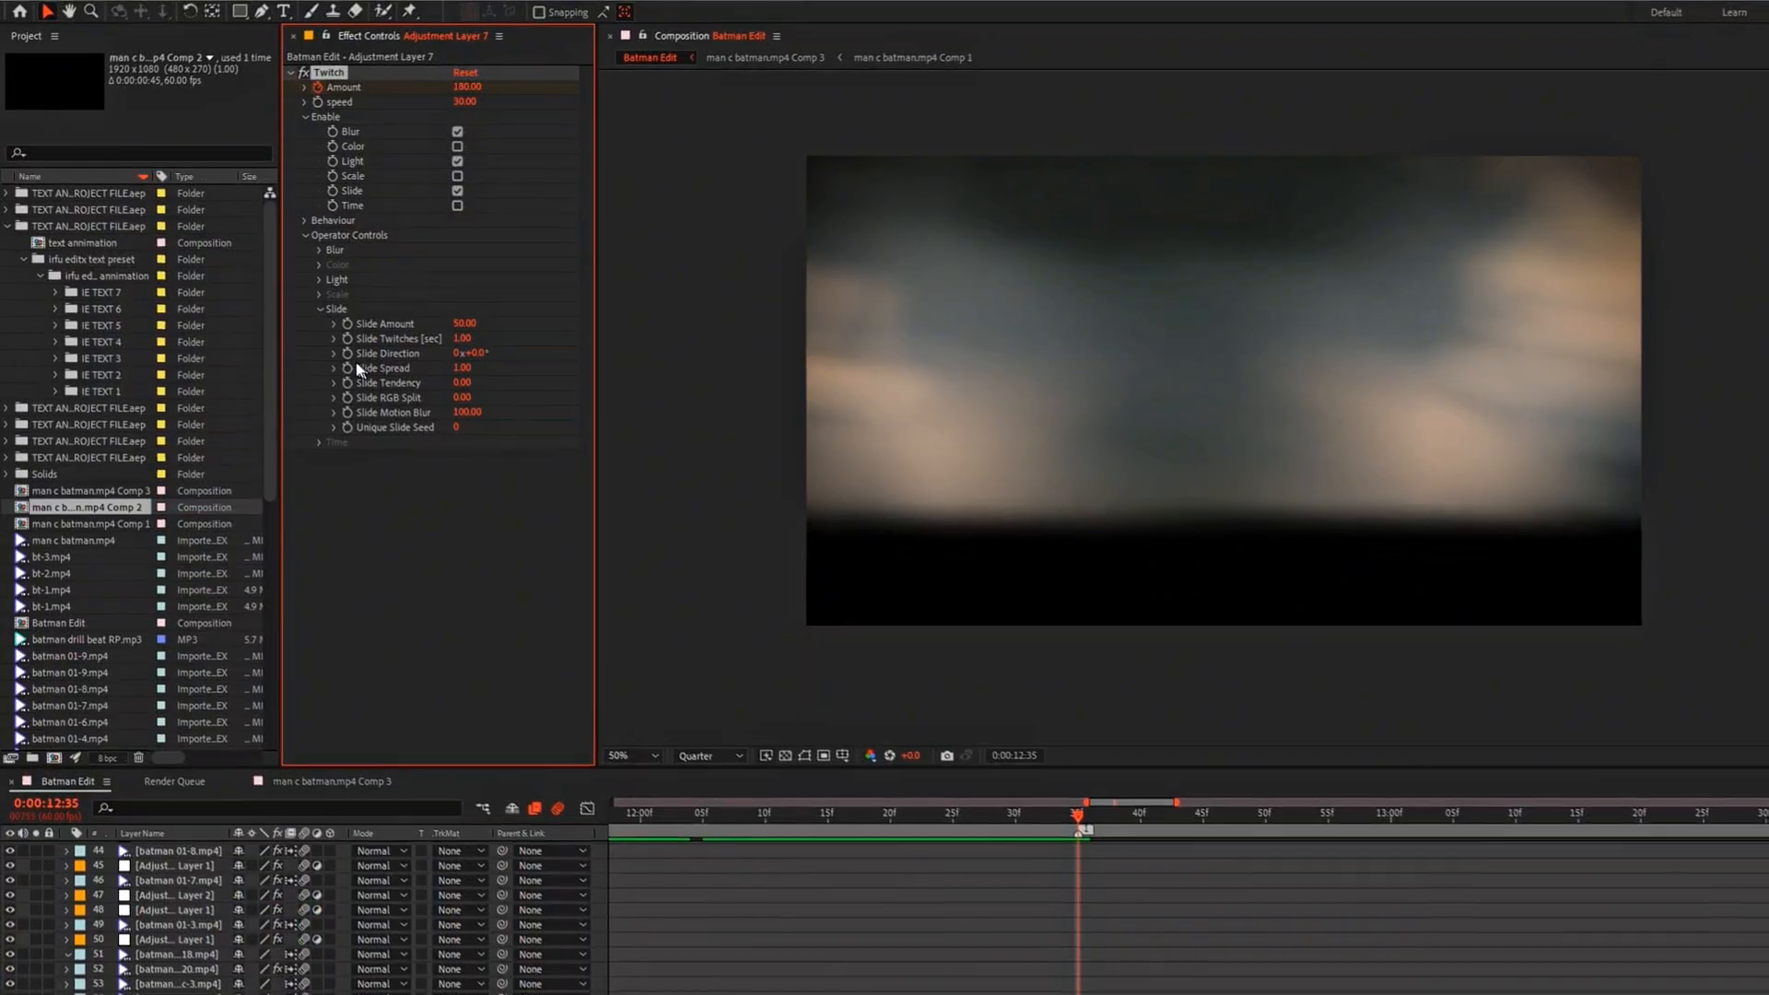
left_click(348, 355)
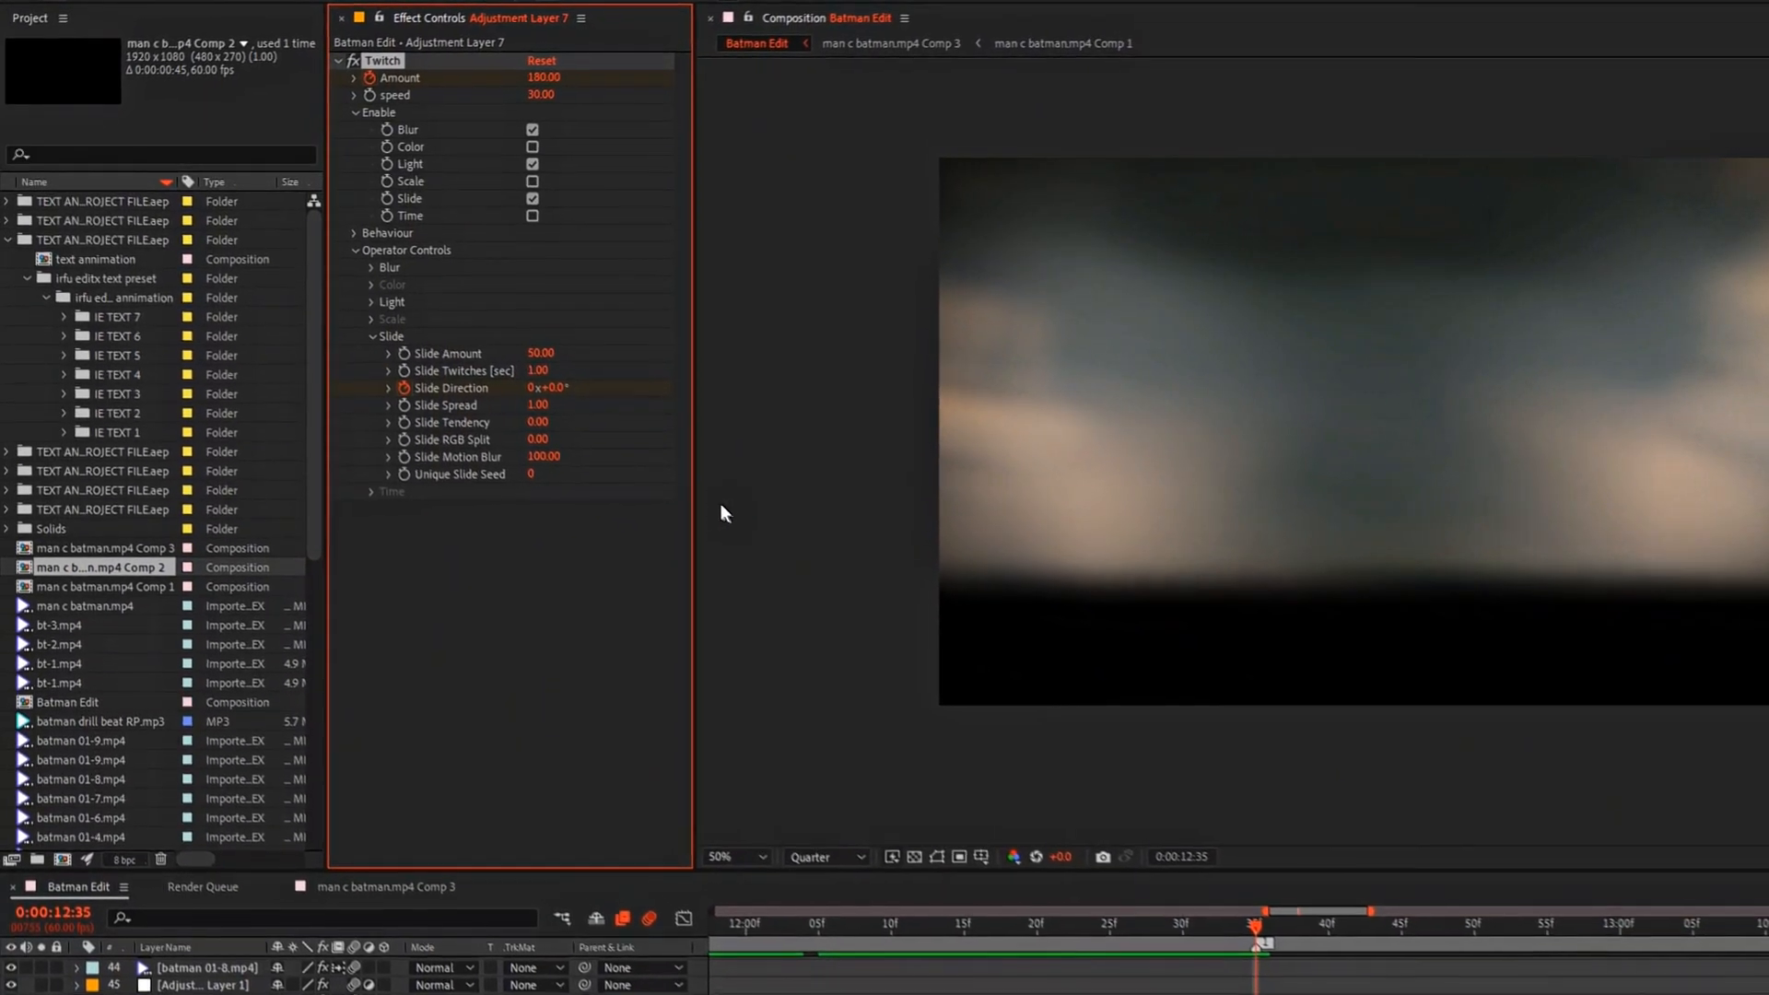
left_click(590, 402)
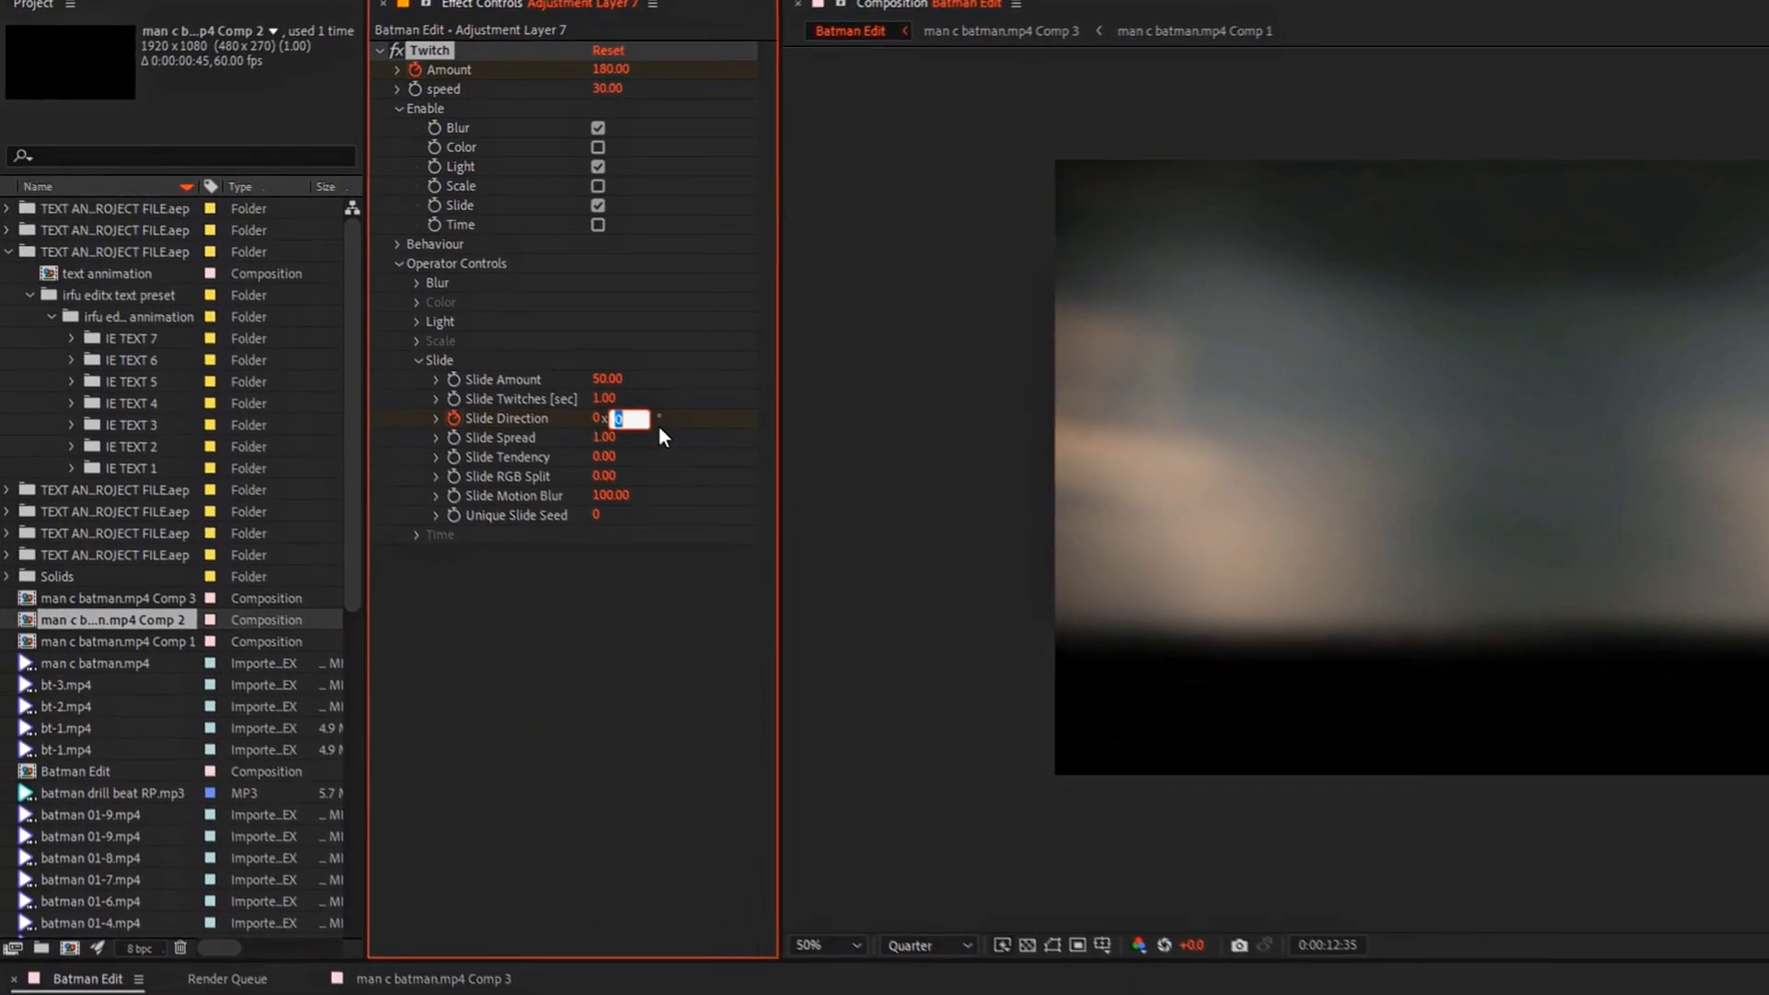
type("22")
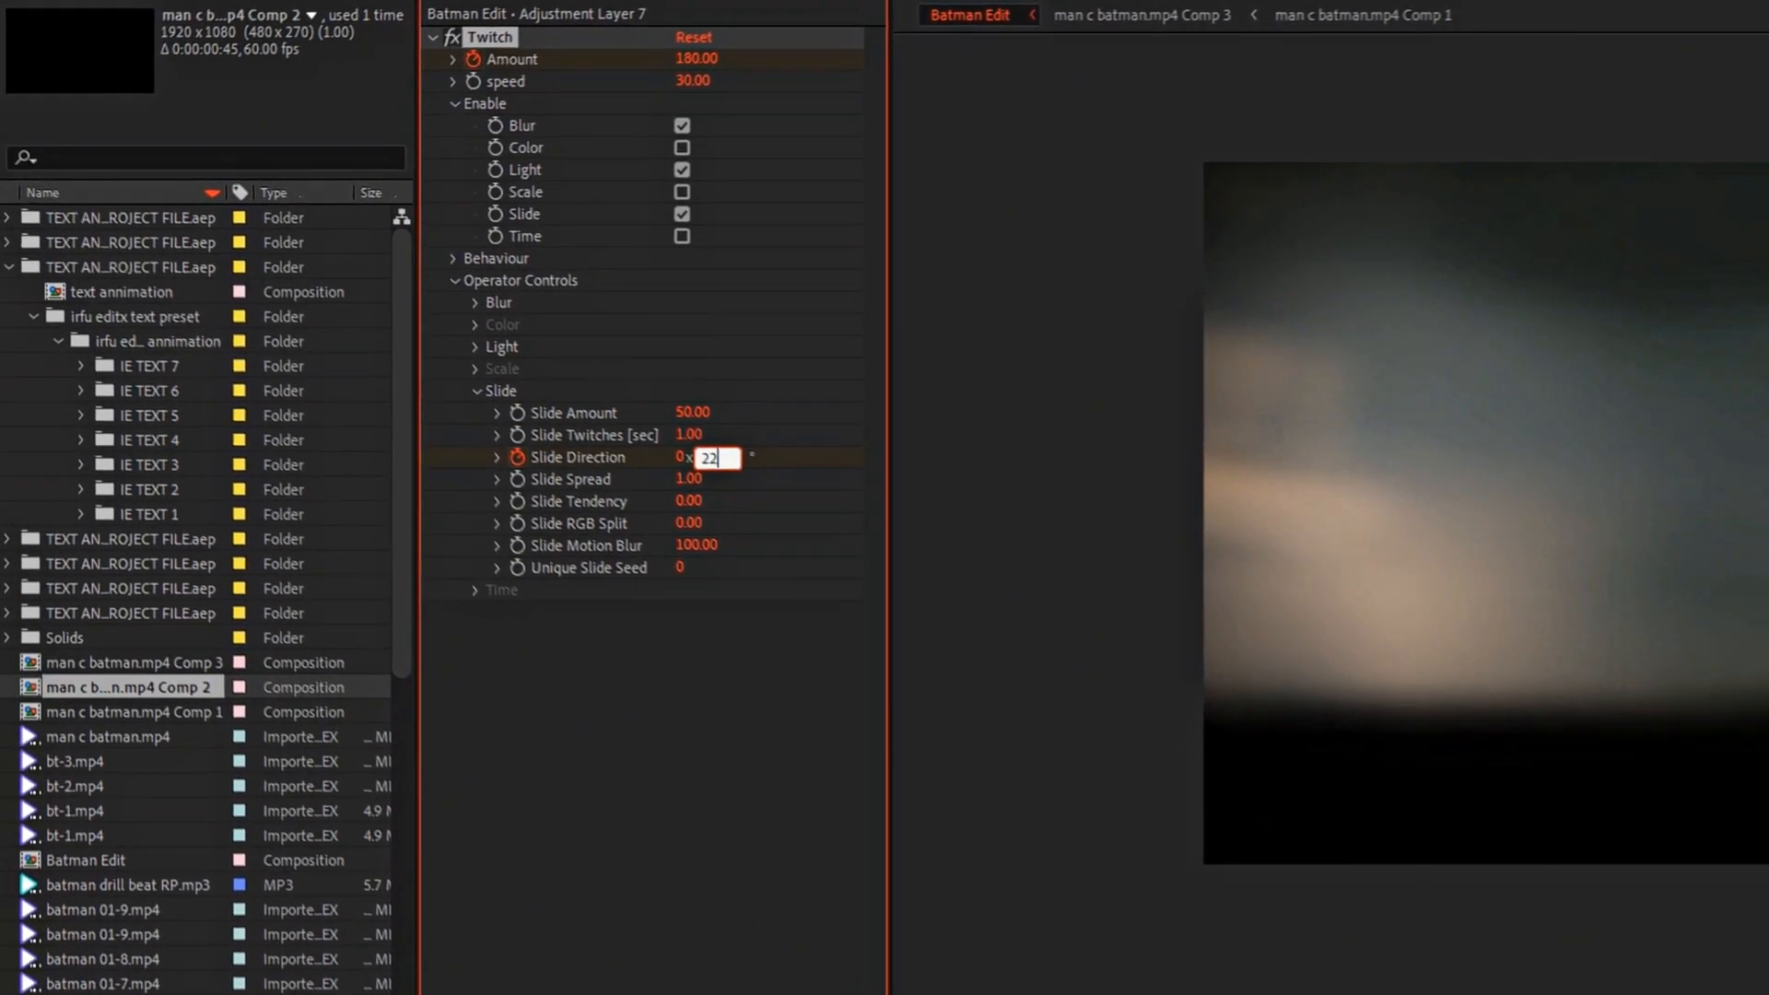
key("Return")
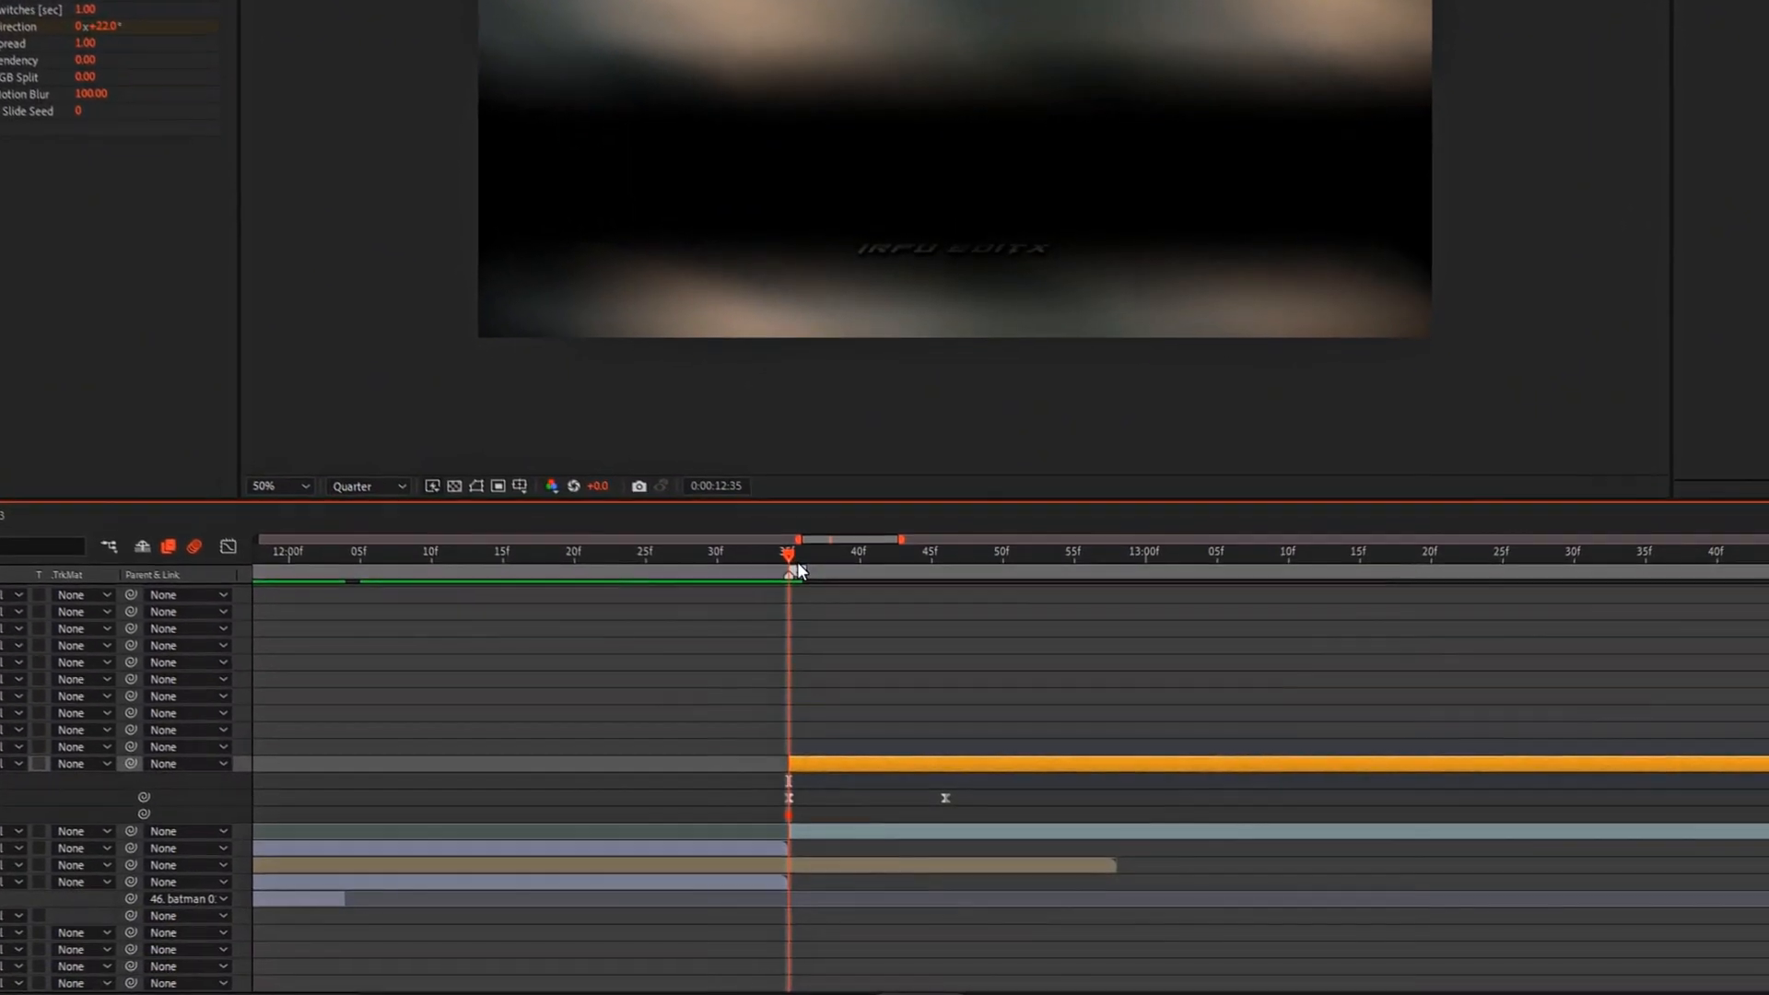
Step: Add a Slide Direction keyframe of -85° at 0:00:12:38
mouse_move(801, 575)
left_mouse_down()
mouse_move(813, 583)
mouse_move(821, 553)
left_mouse_up()
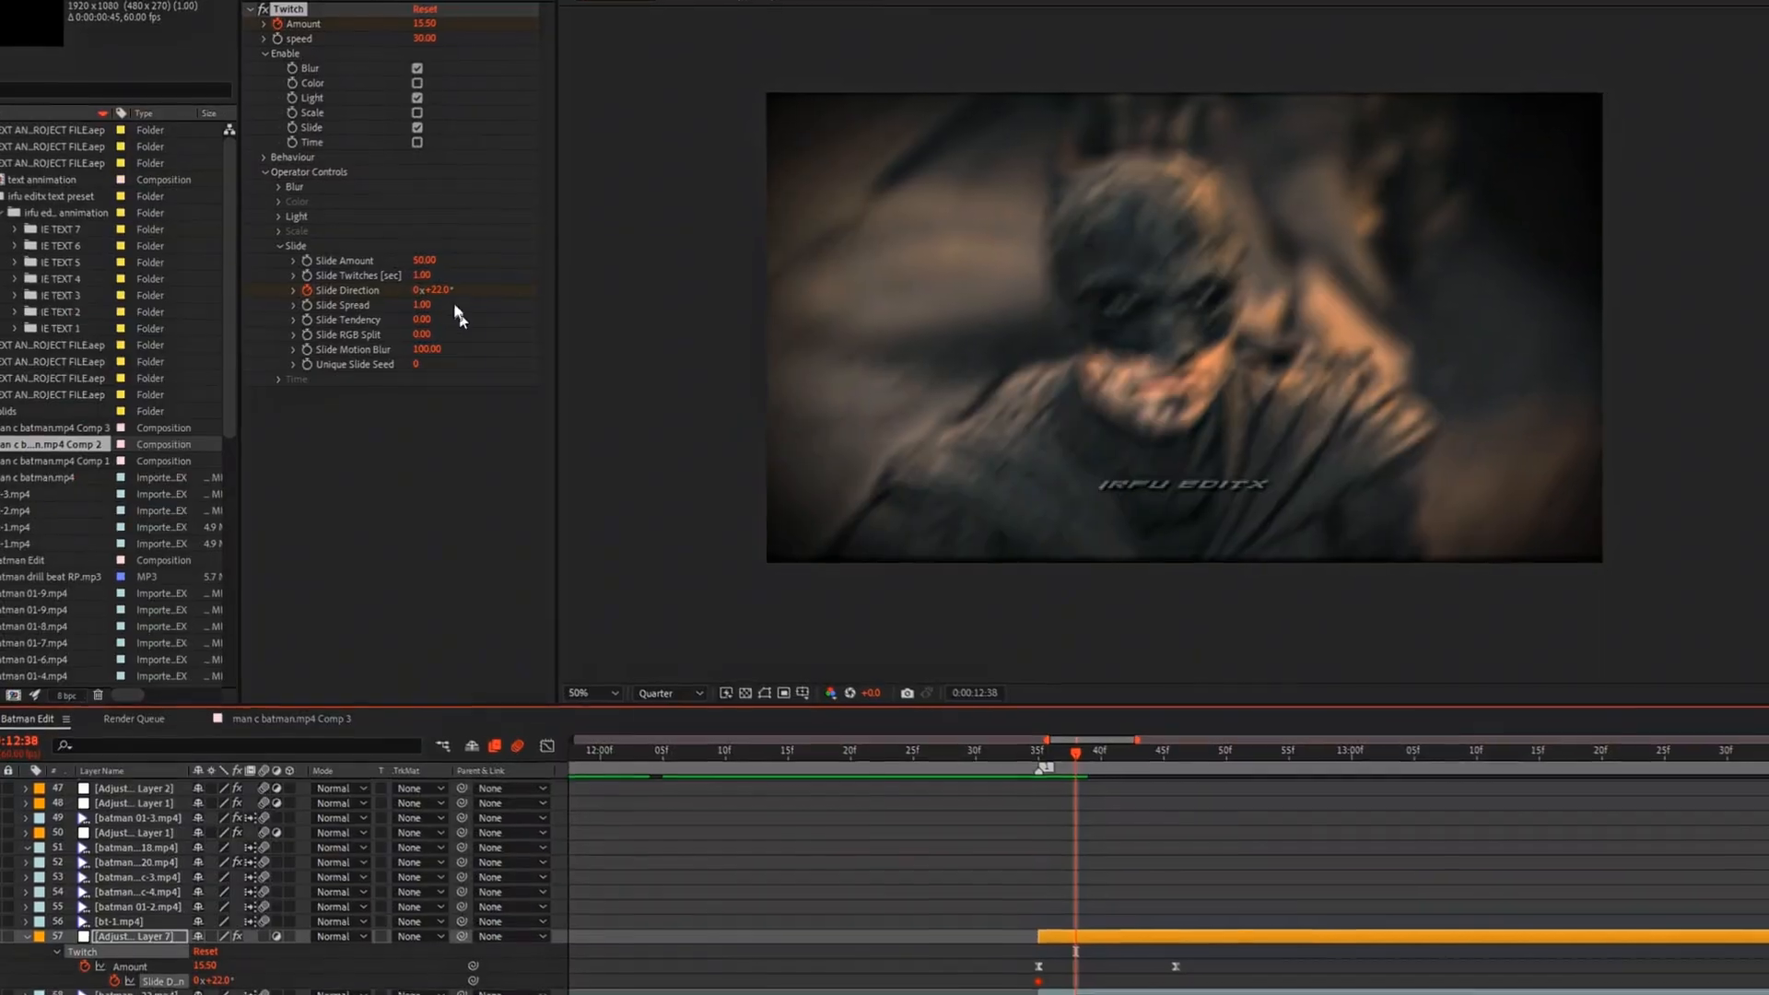
left_click(435, 289)
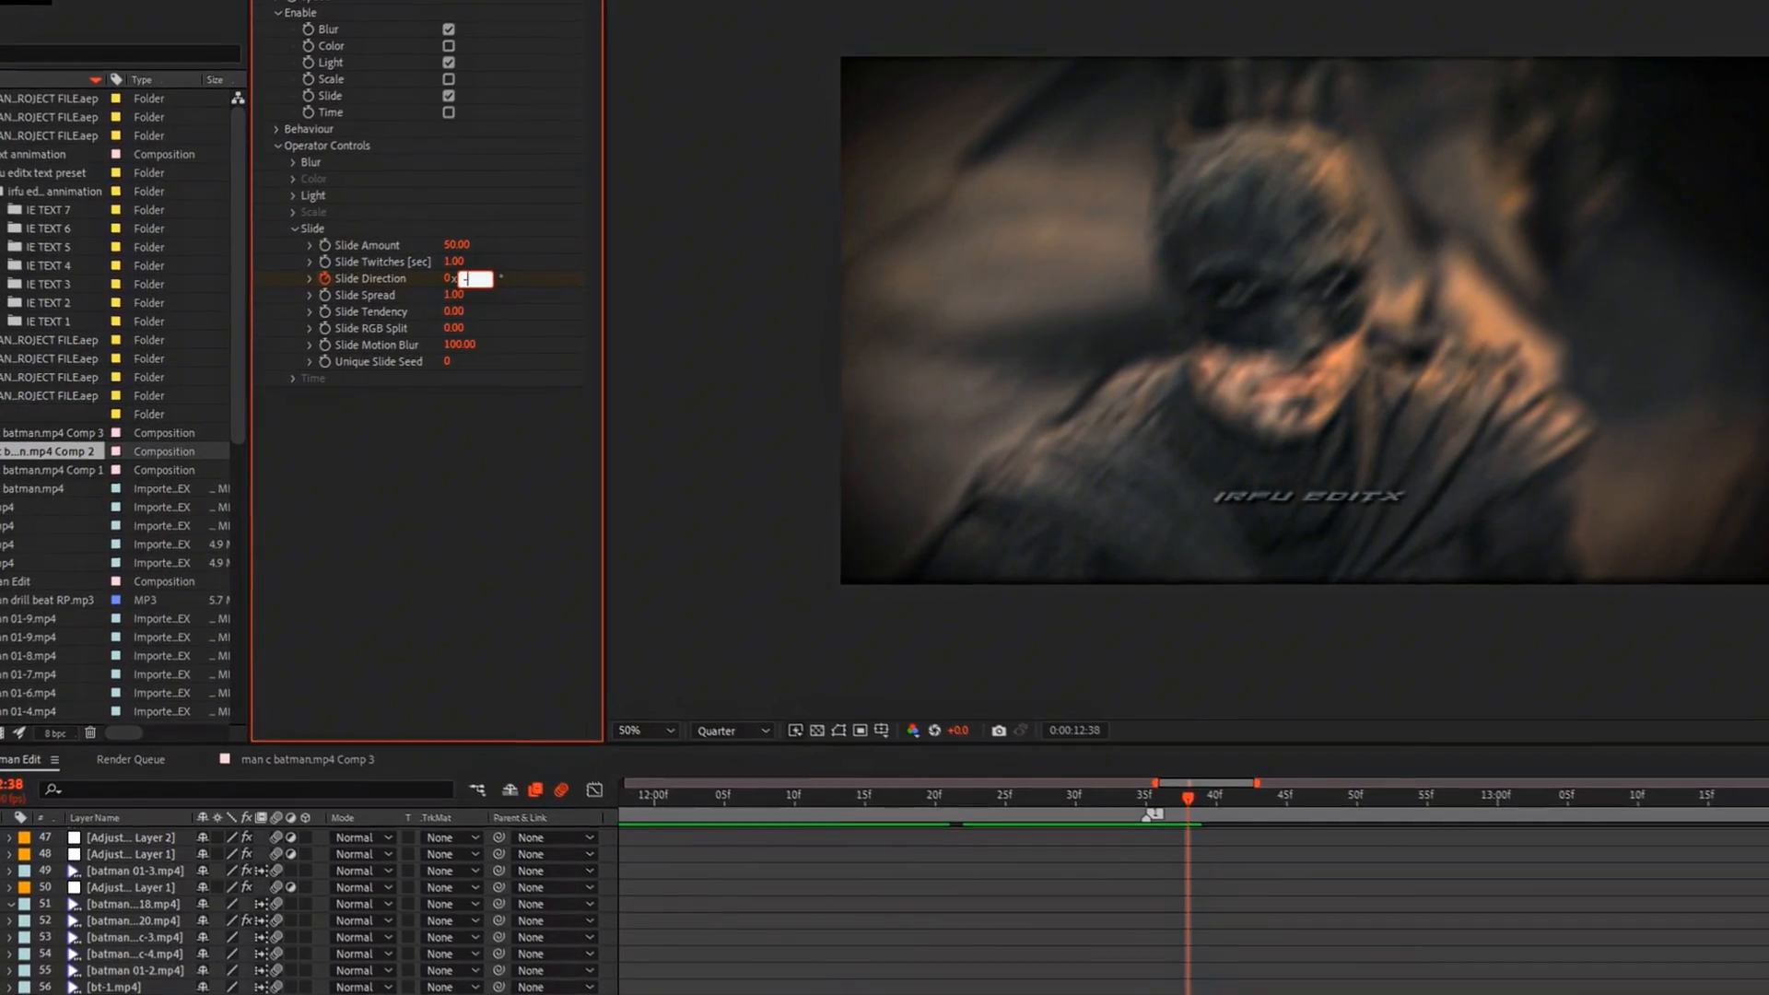
type("-85")
key("Return")
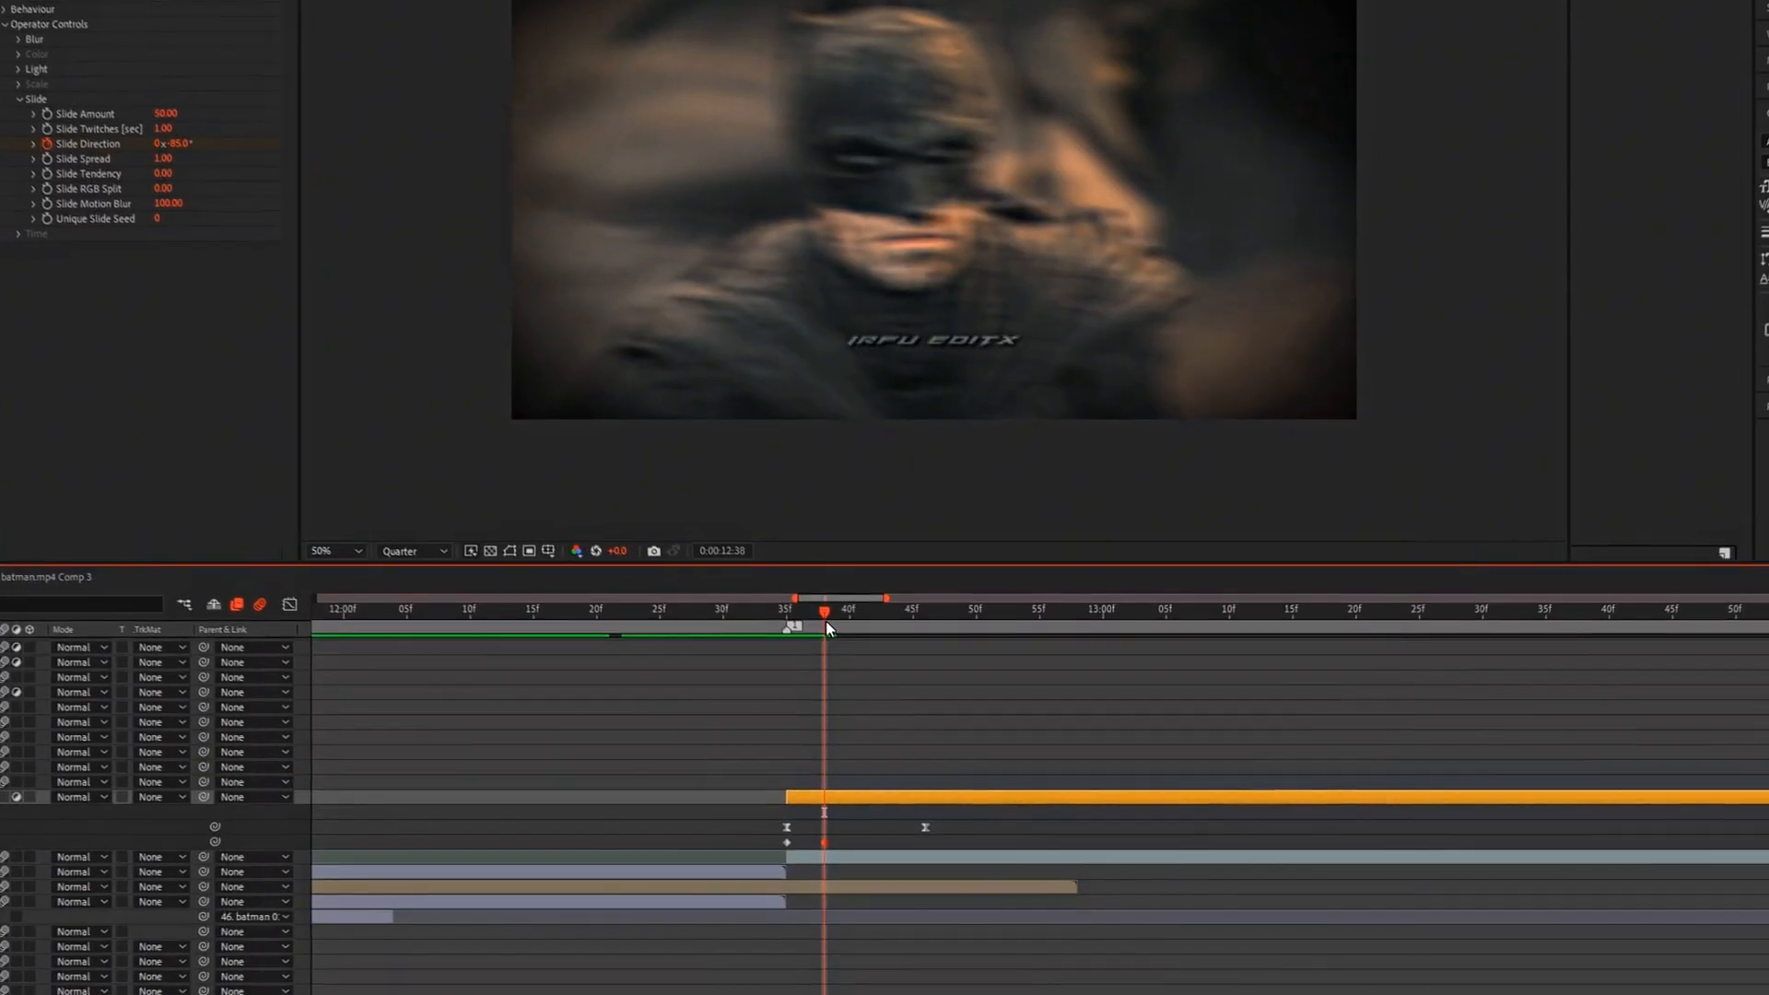
Step: Add a Slide Direction keyframe of 85° at 0:00:12:41
mouse_move(825, 621)
left_mouse_down()
mouse_move(846, 623)
mouse_move(829, 590)
left_mouse_up()
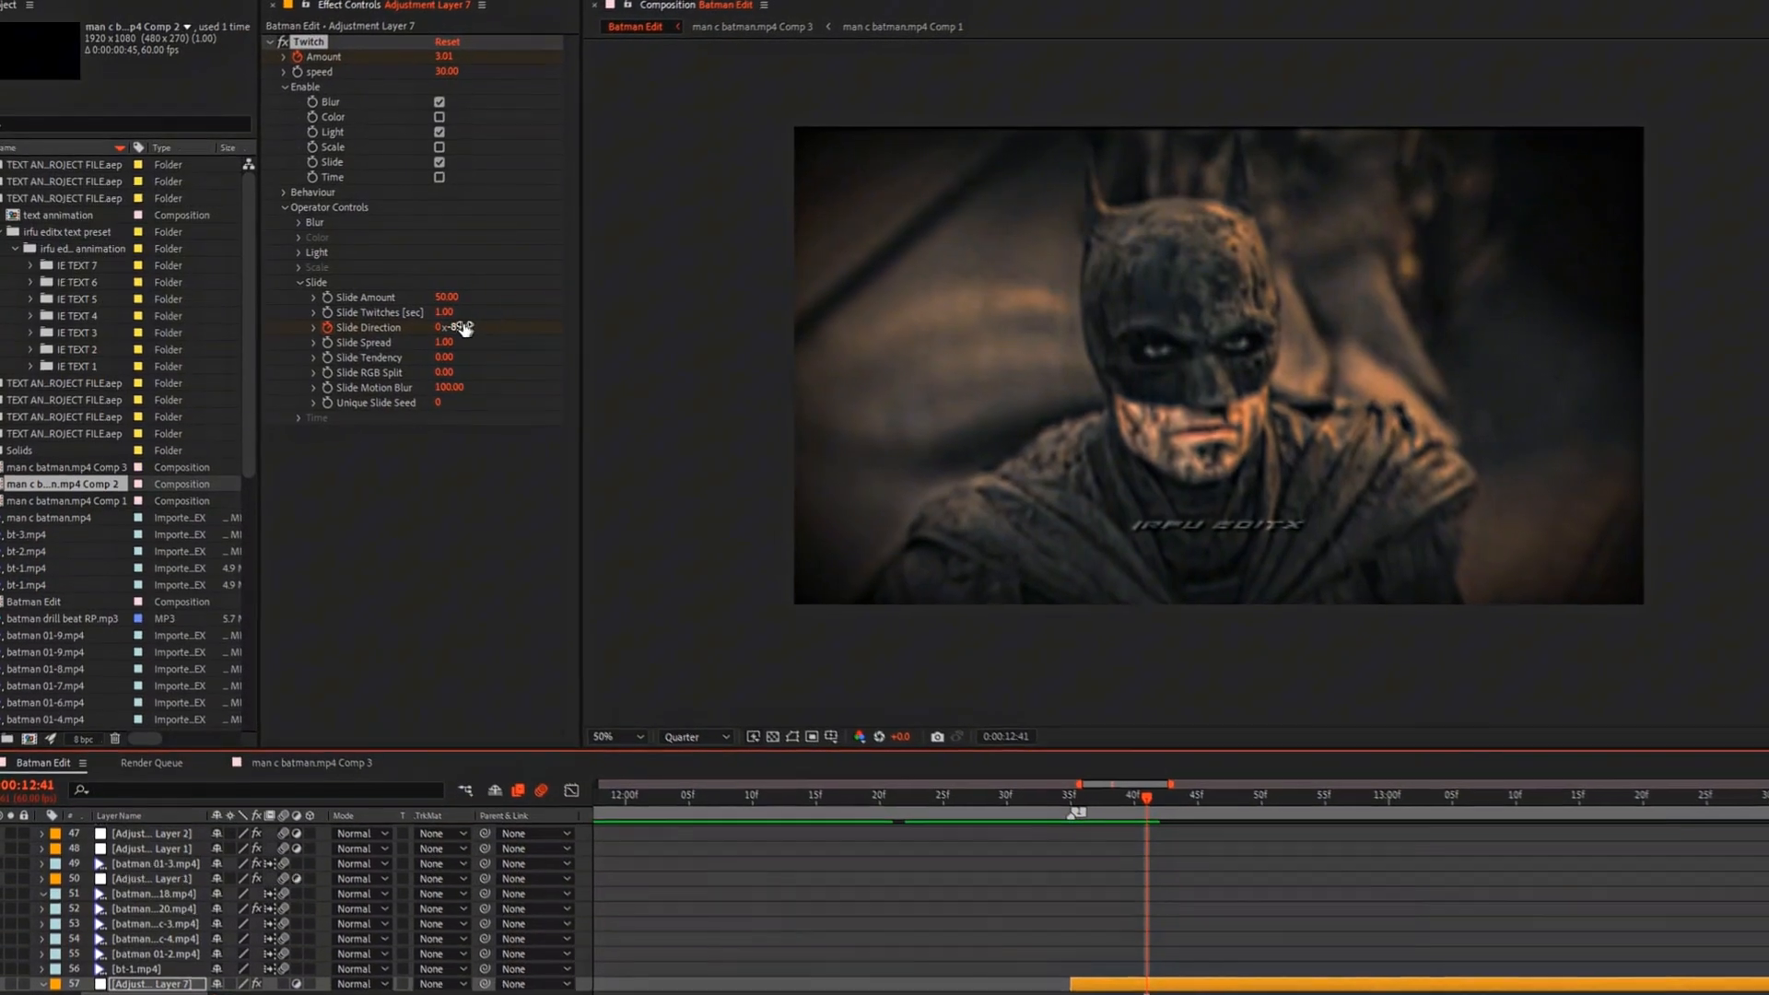
left_click(461, 328)
type("85")
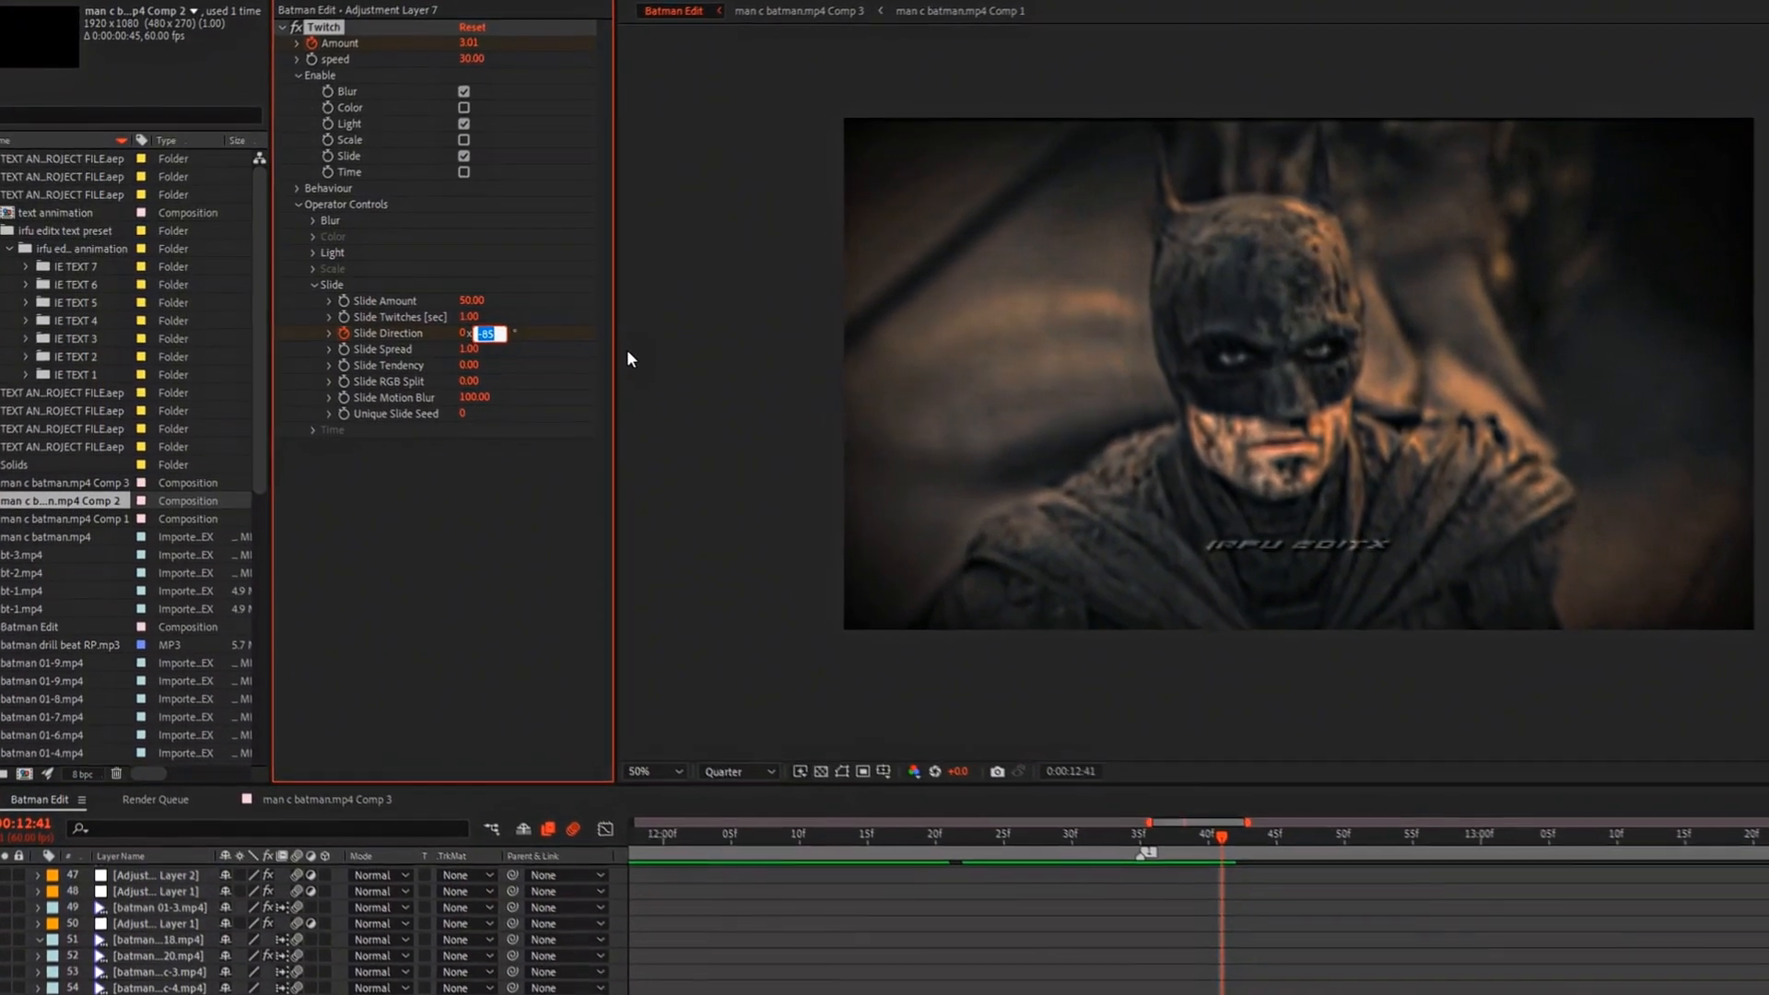
key("Return")
left_click(1301, 887)
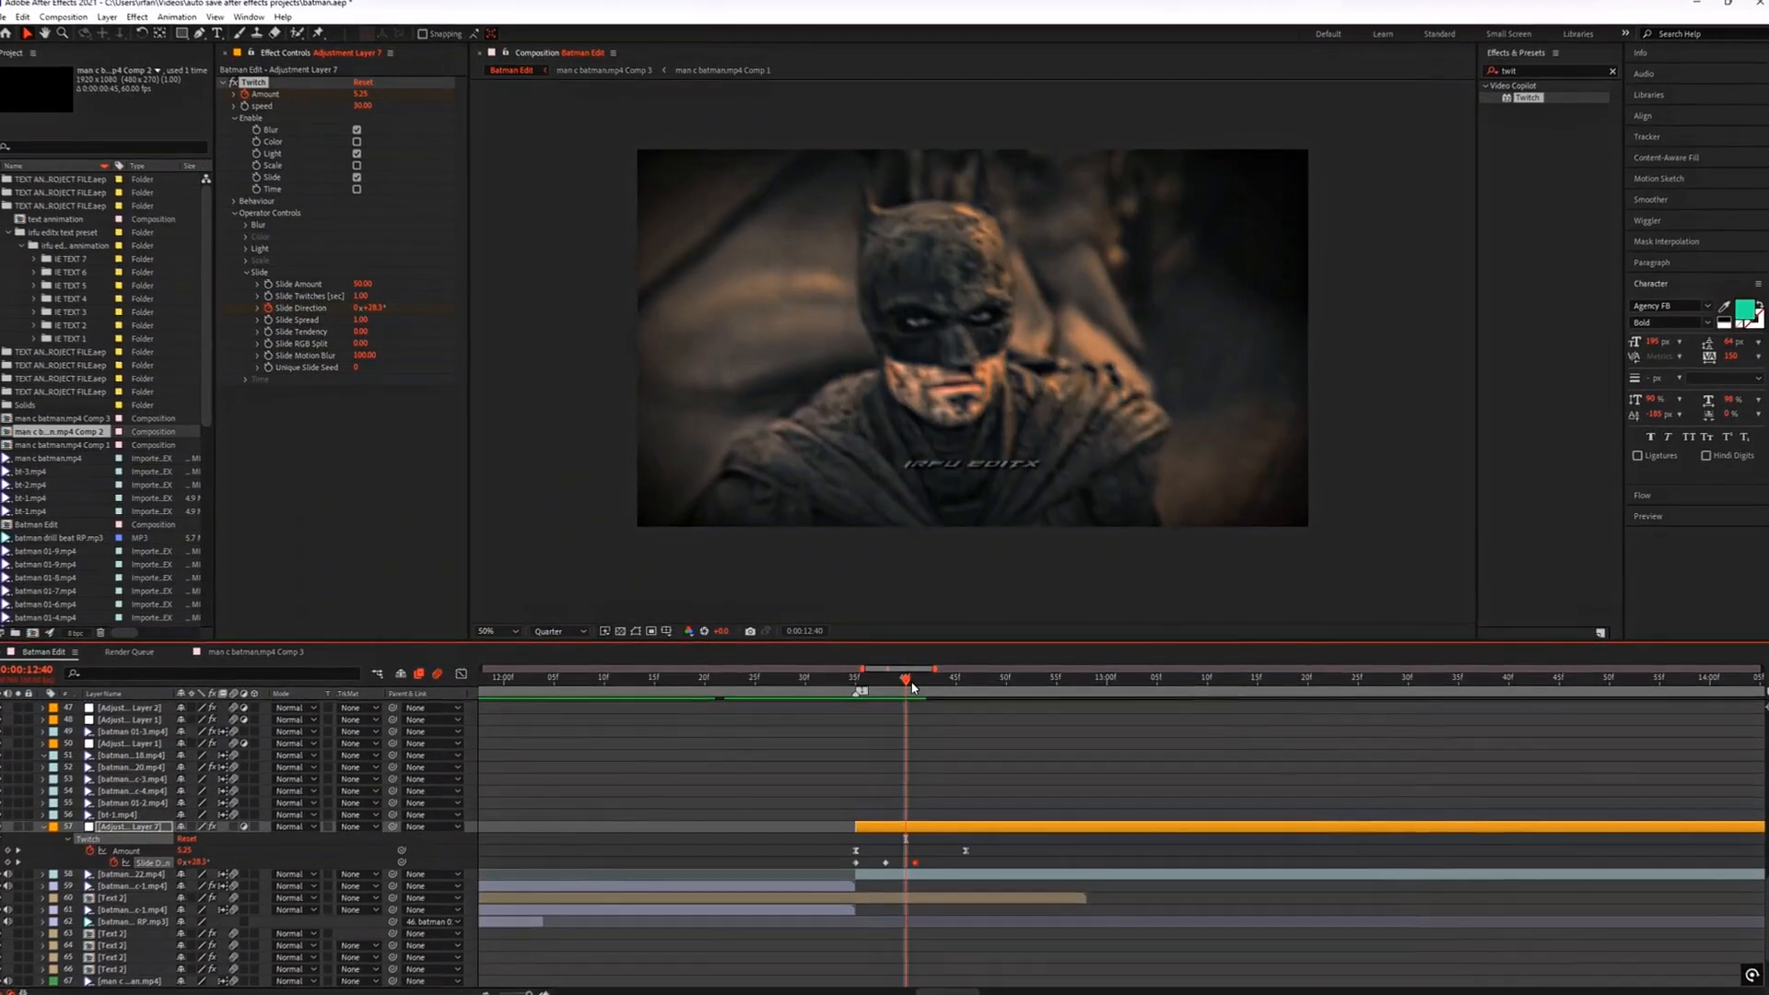
Step: Return to 0:00:12:35, find the S_Shake effect and apply it to Adjustment Layer 7 below Twitch
left_click_drag(907, 691, 841, 690)
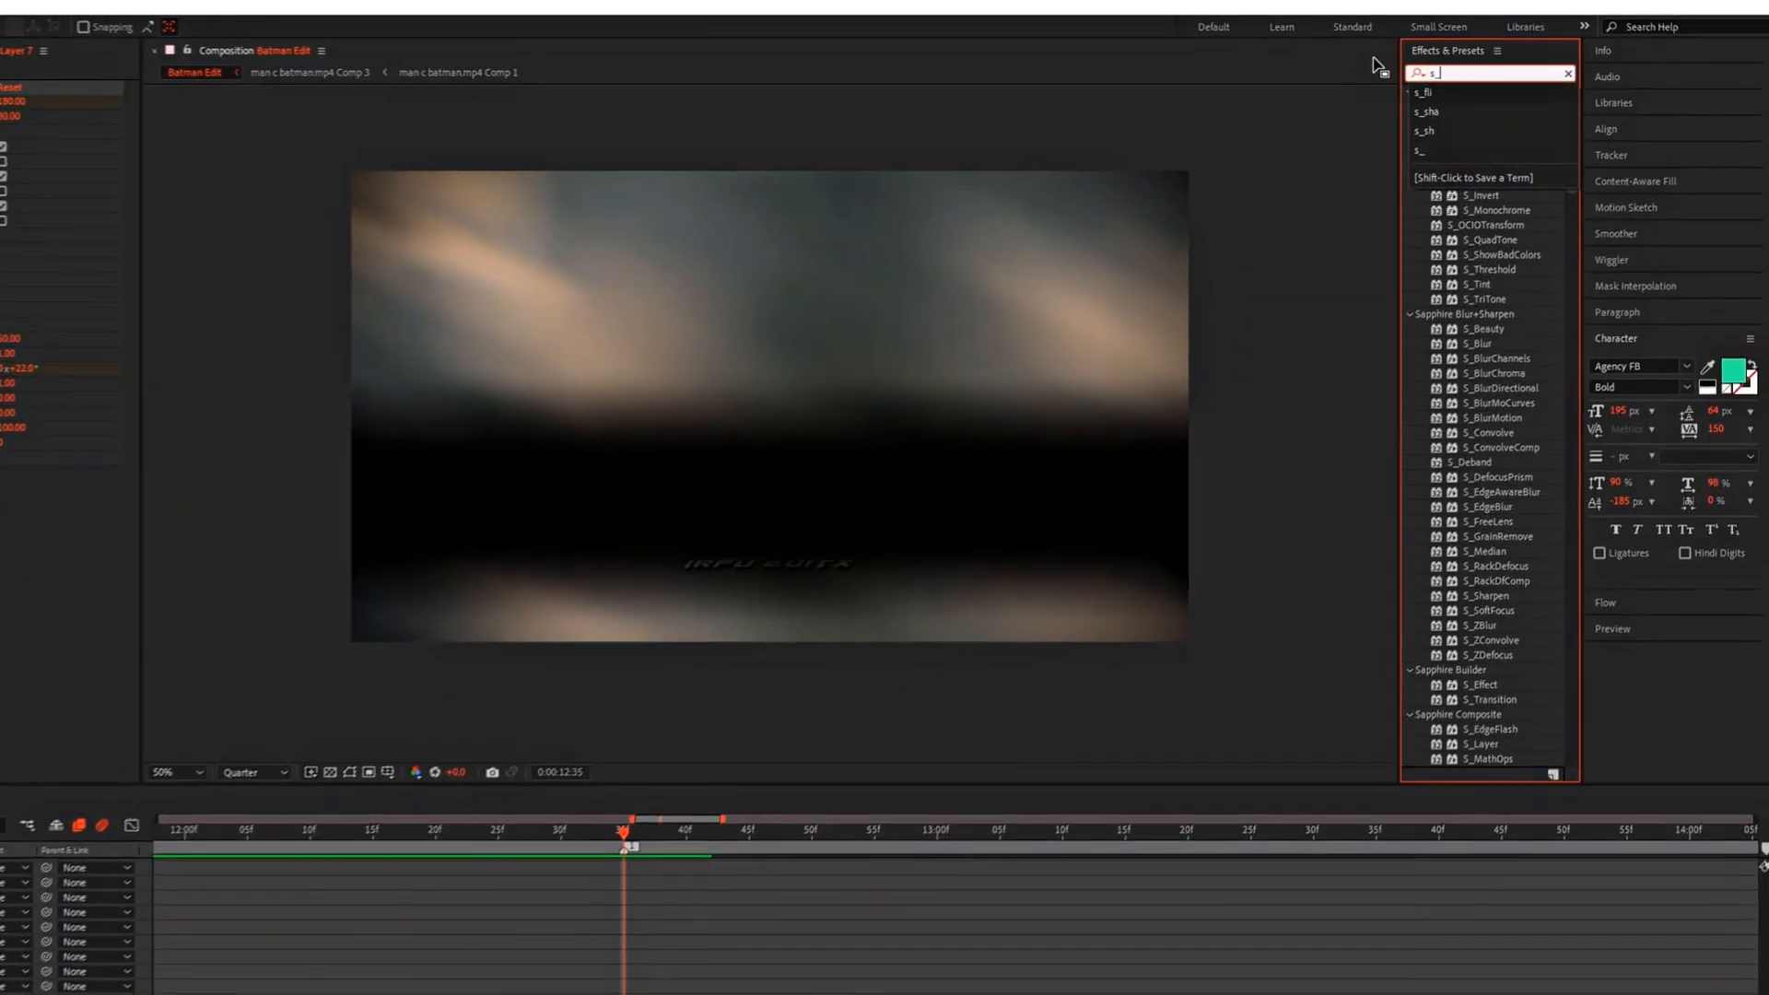
type("ak")
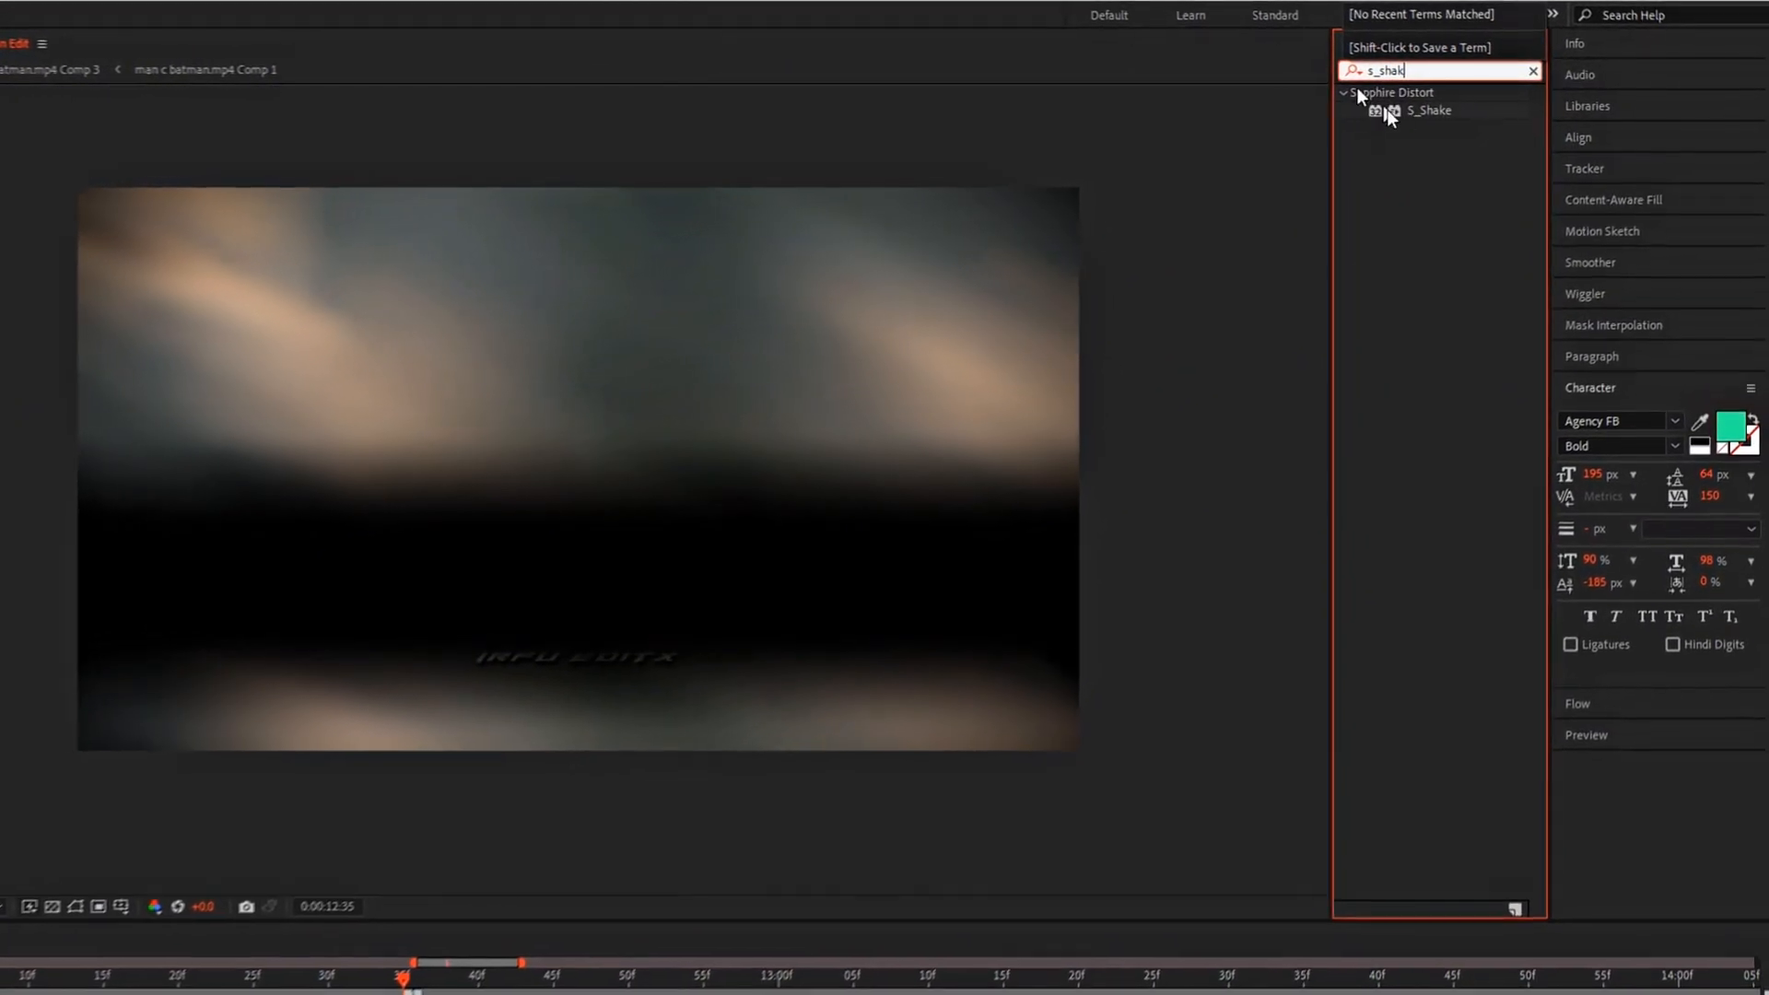
left_click_drag(1433, 112, 1295, 144)
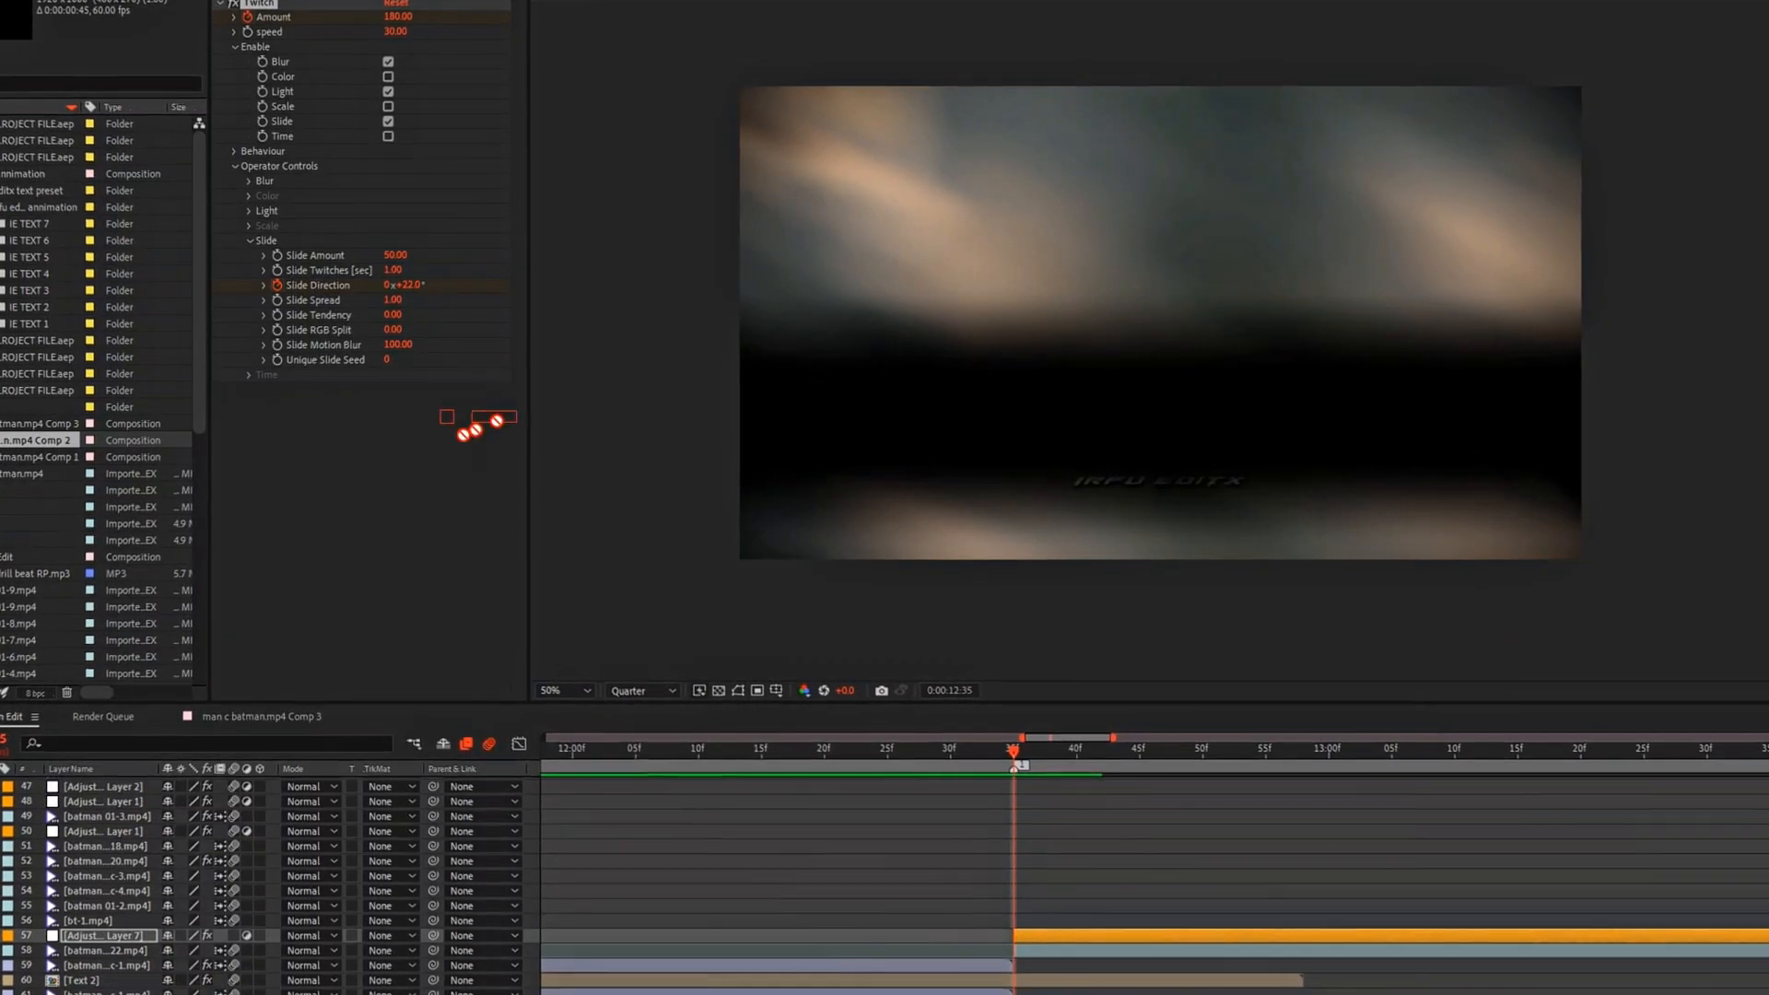
left_click_drag(383, 475, 384, 473)
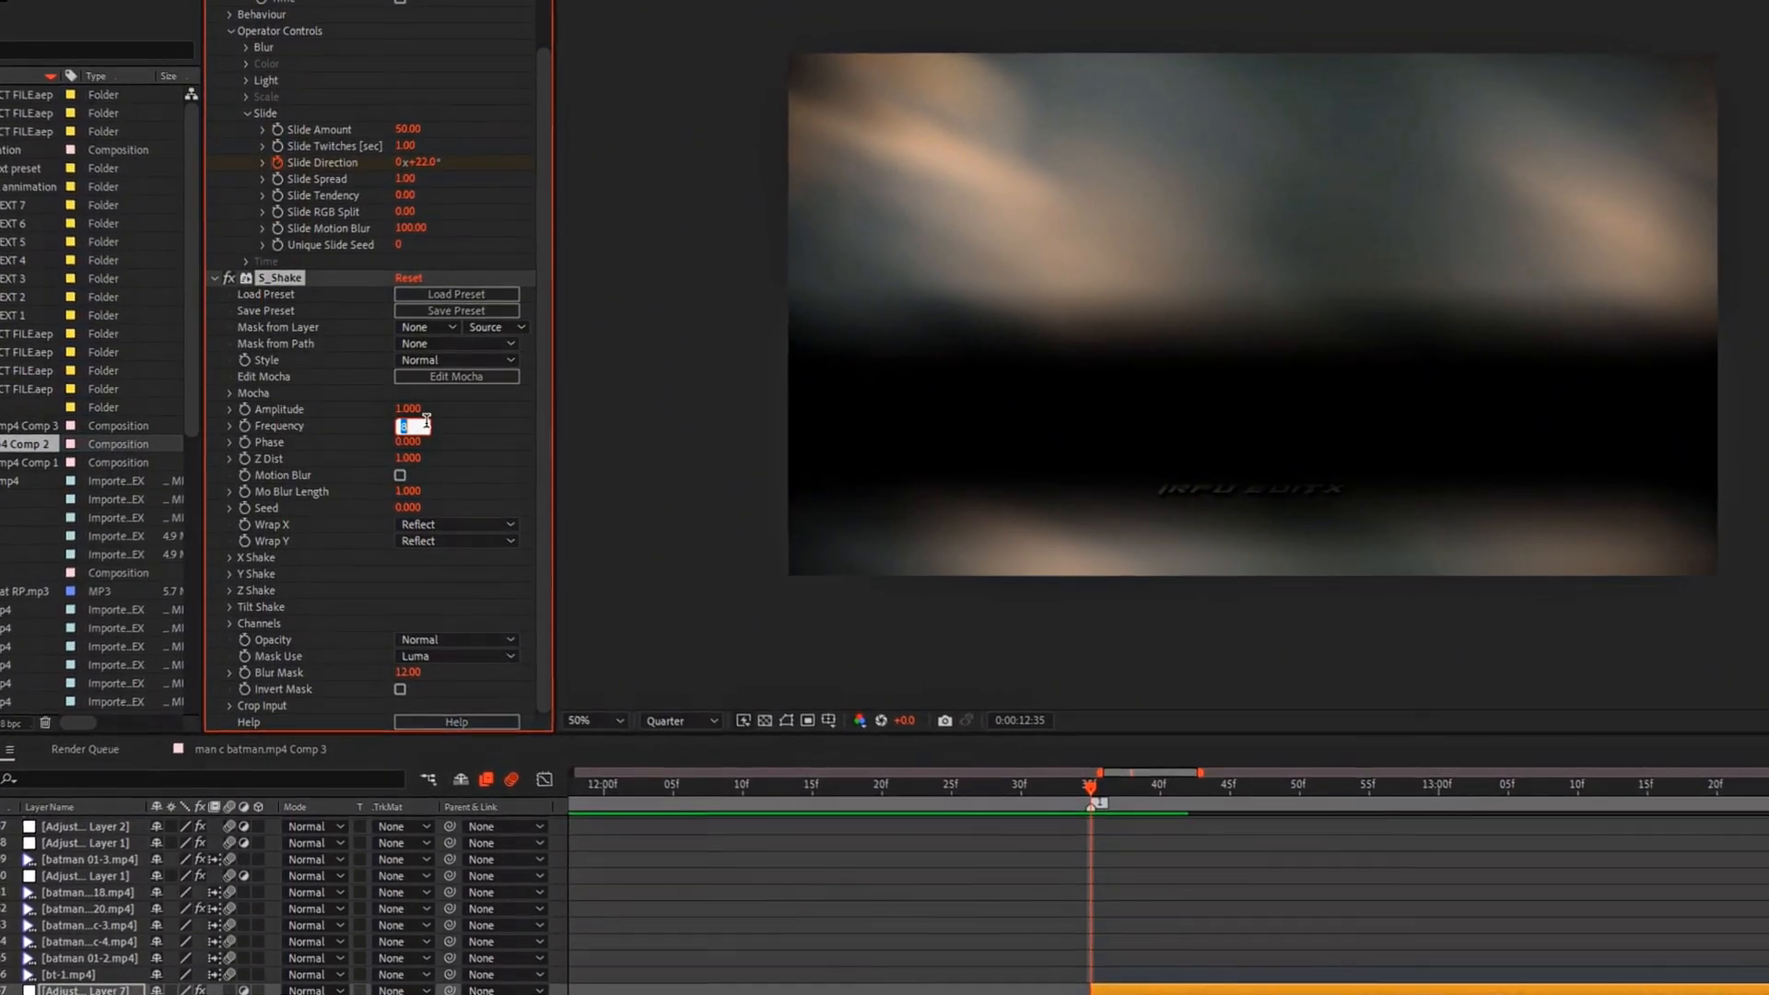
Step: Set S_Shake's Frequency to 5 and its Amplitude to 0.1
key("Return")
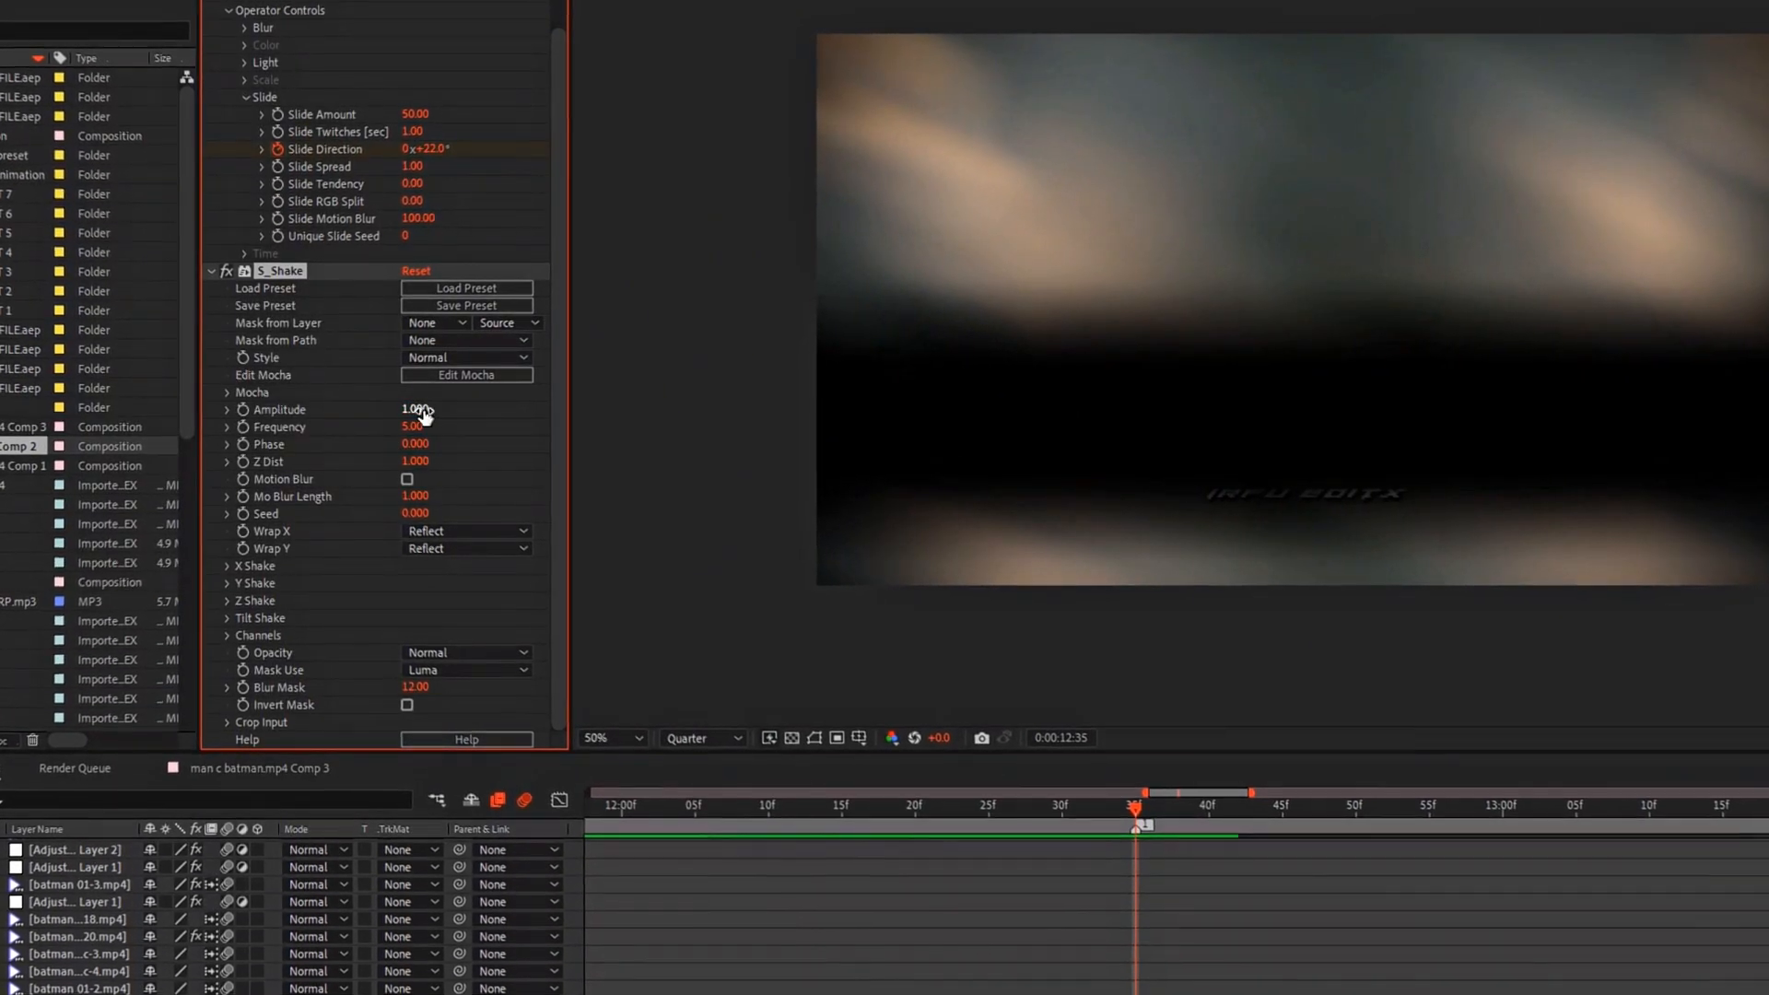
type("0")
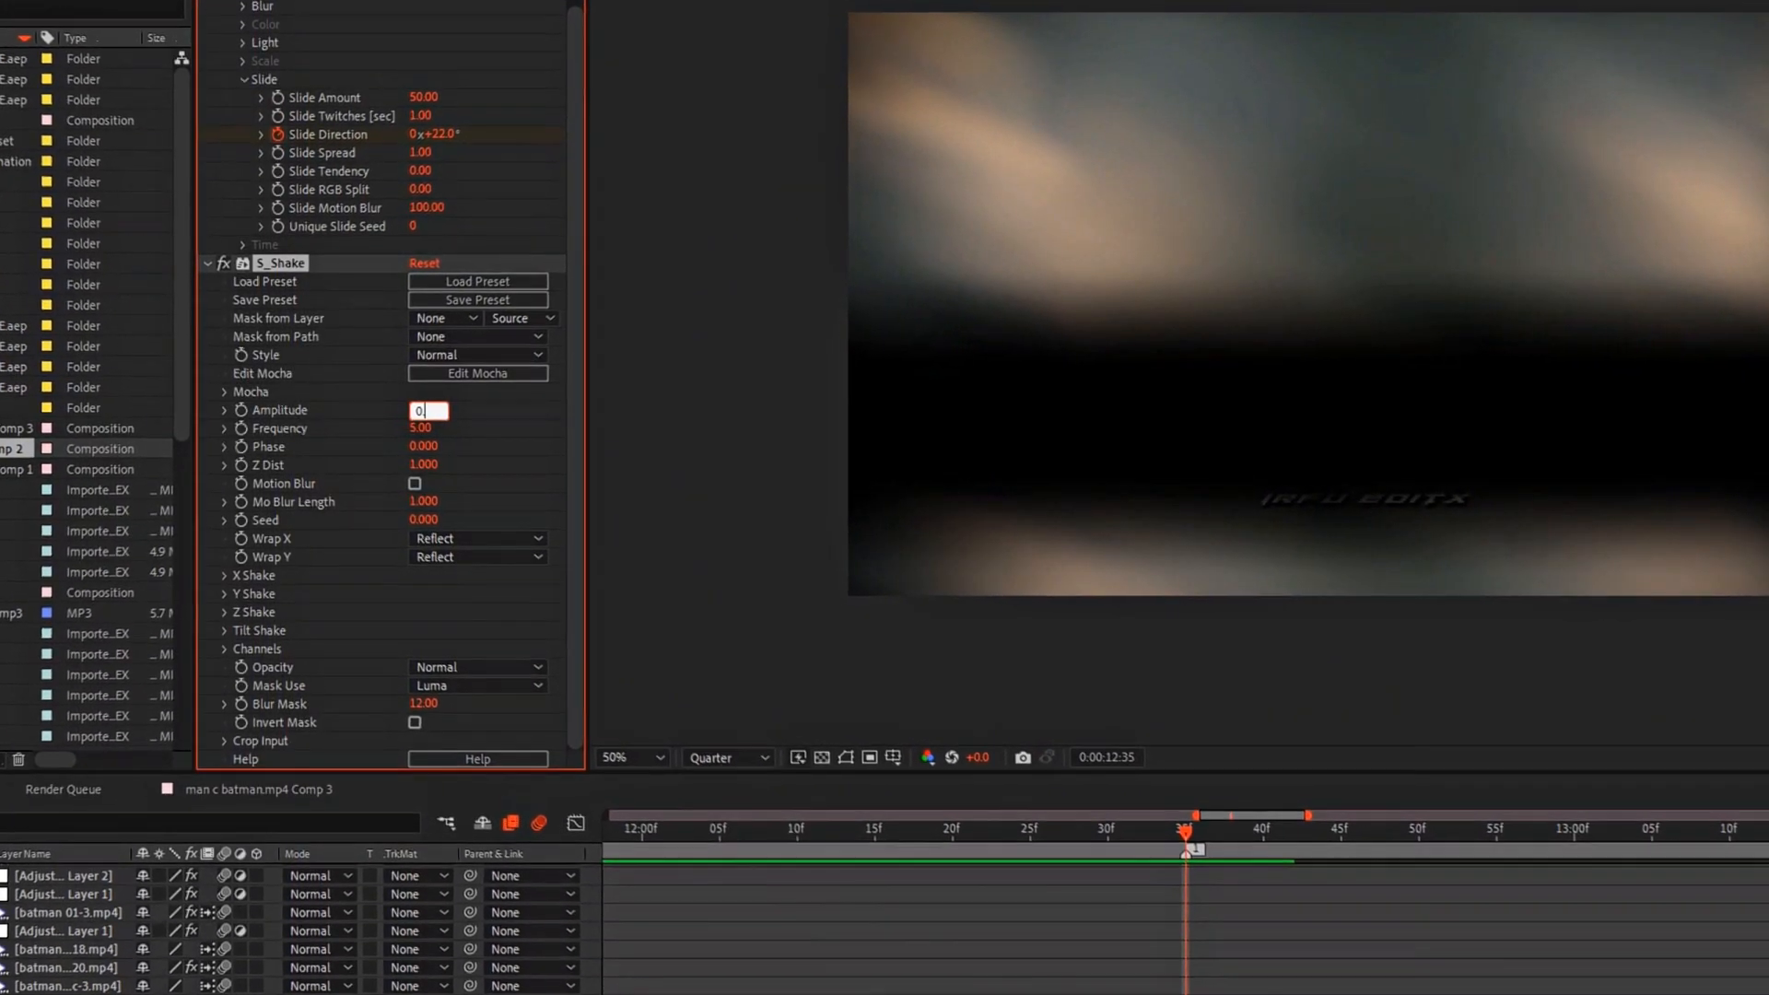
type(".1")
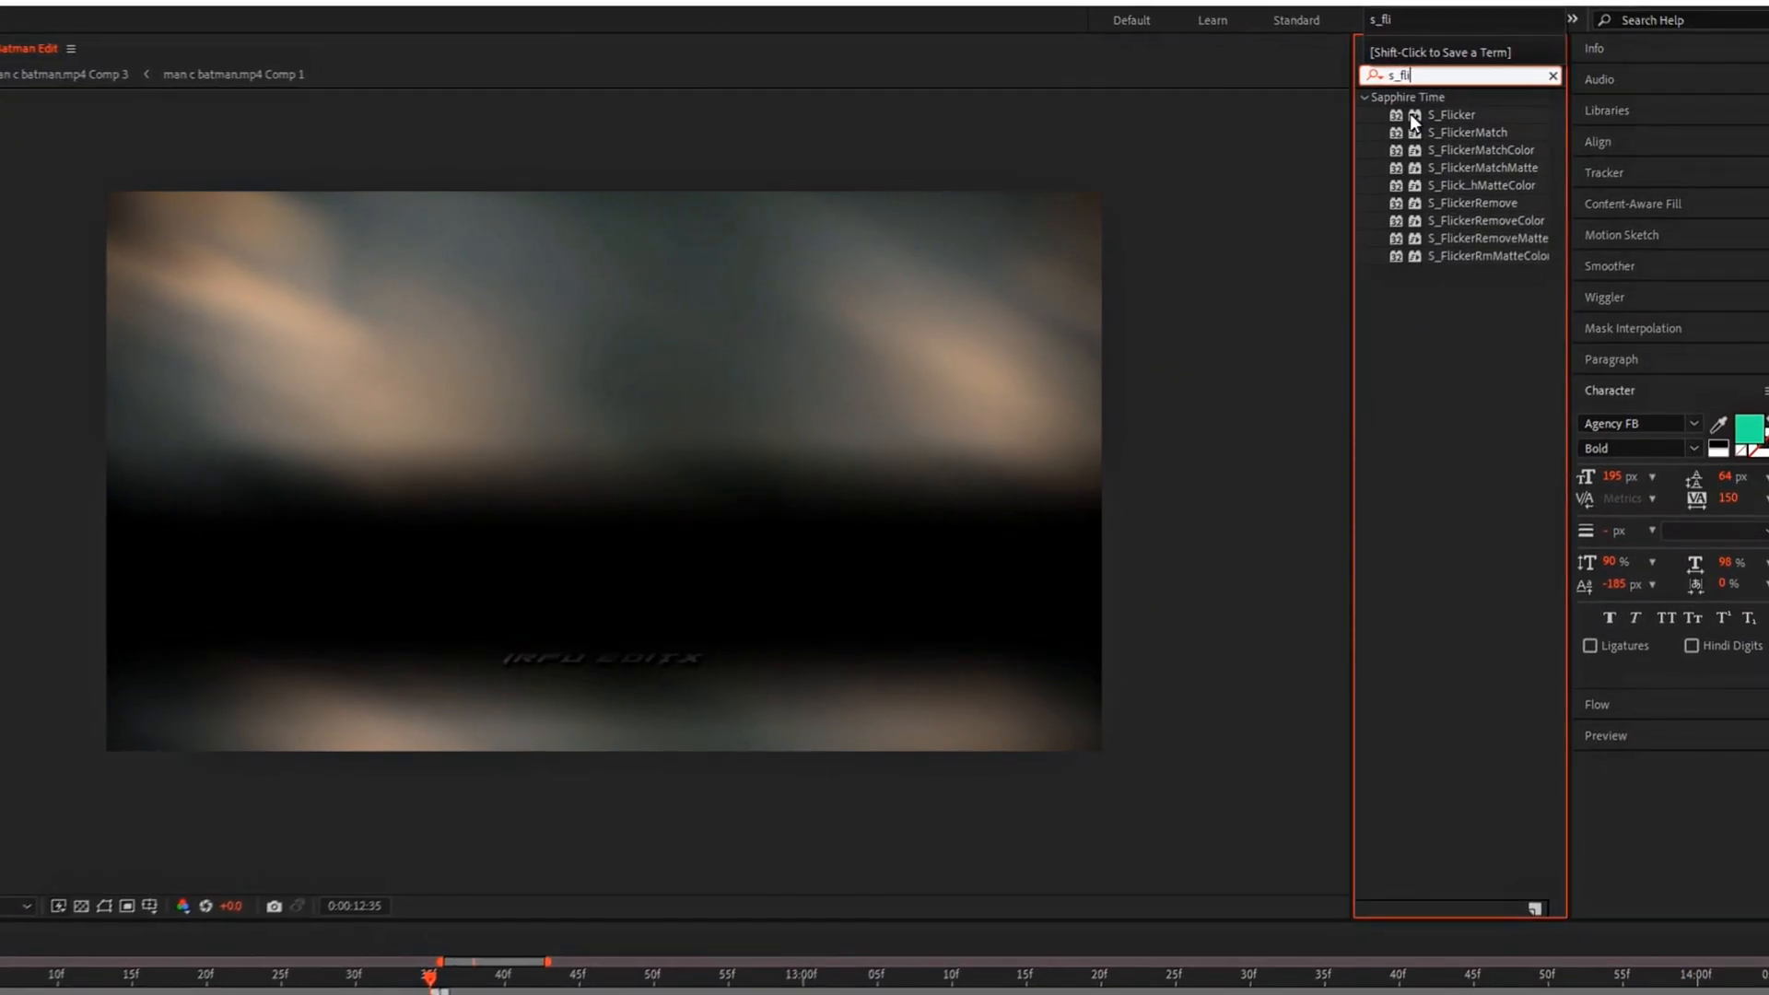
Step: Add the S_Flicker effect and the Color Correction Exposure effect to Adjustment Layer 7
left_click(1444, 115)
left_click(479, 634)
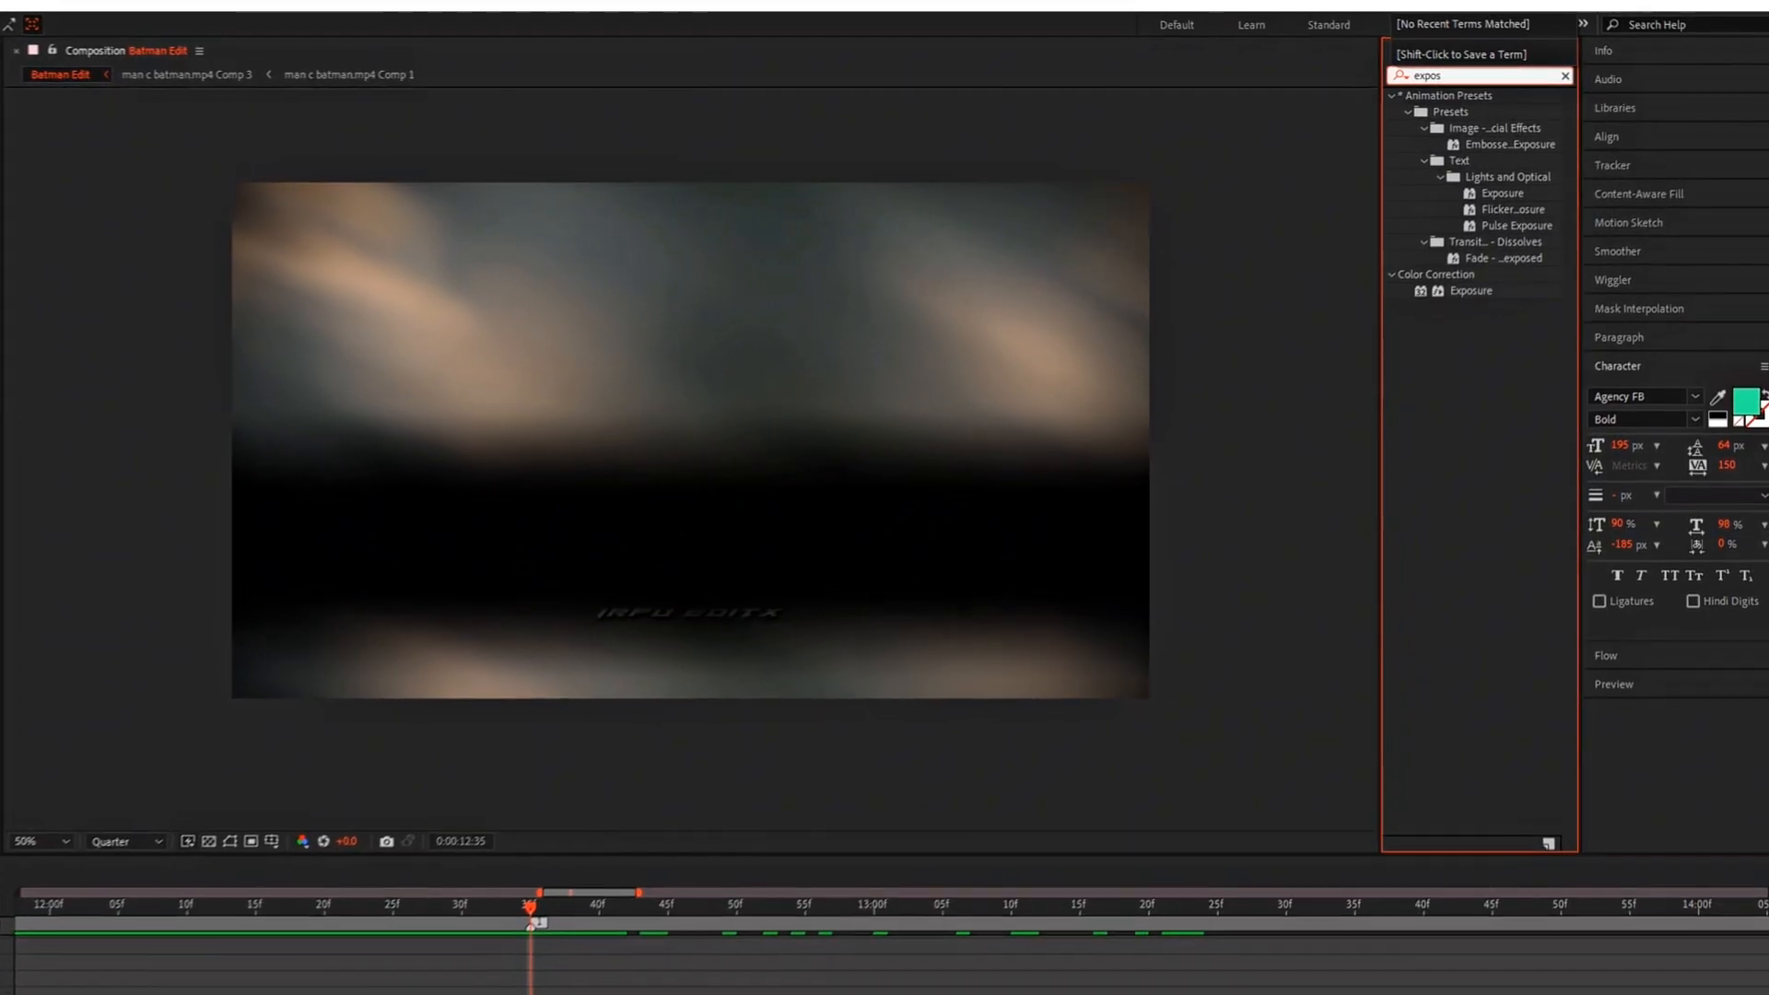
double_click(1455, 303)
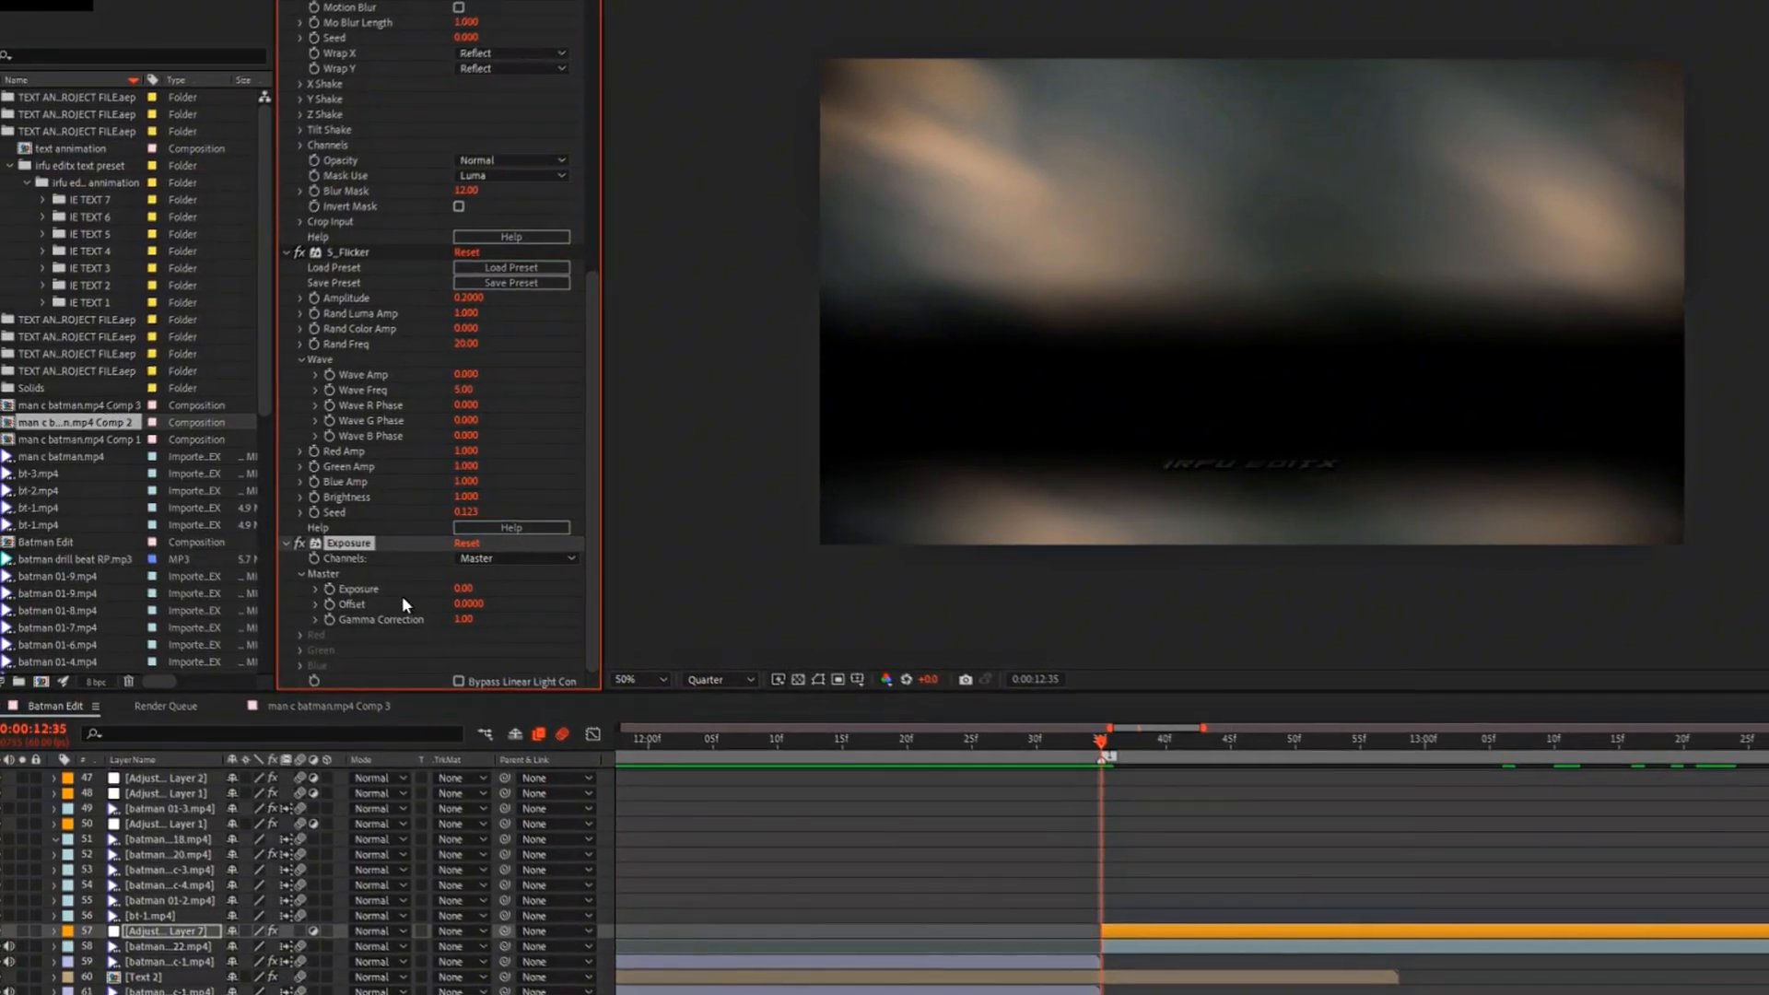
Step: Start keyframing the Exposure effect's master Exposure at 0:00:12:35 with a value of 1
left_click(329, 589)
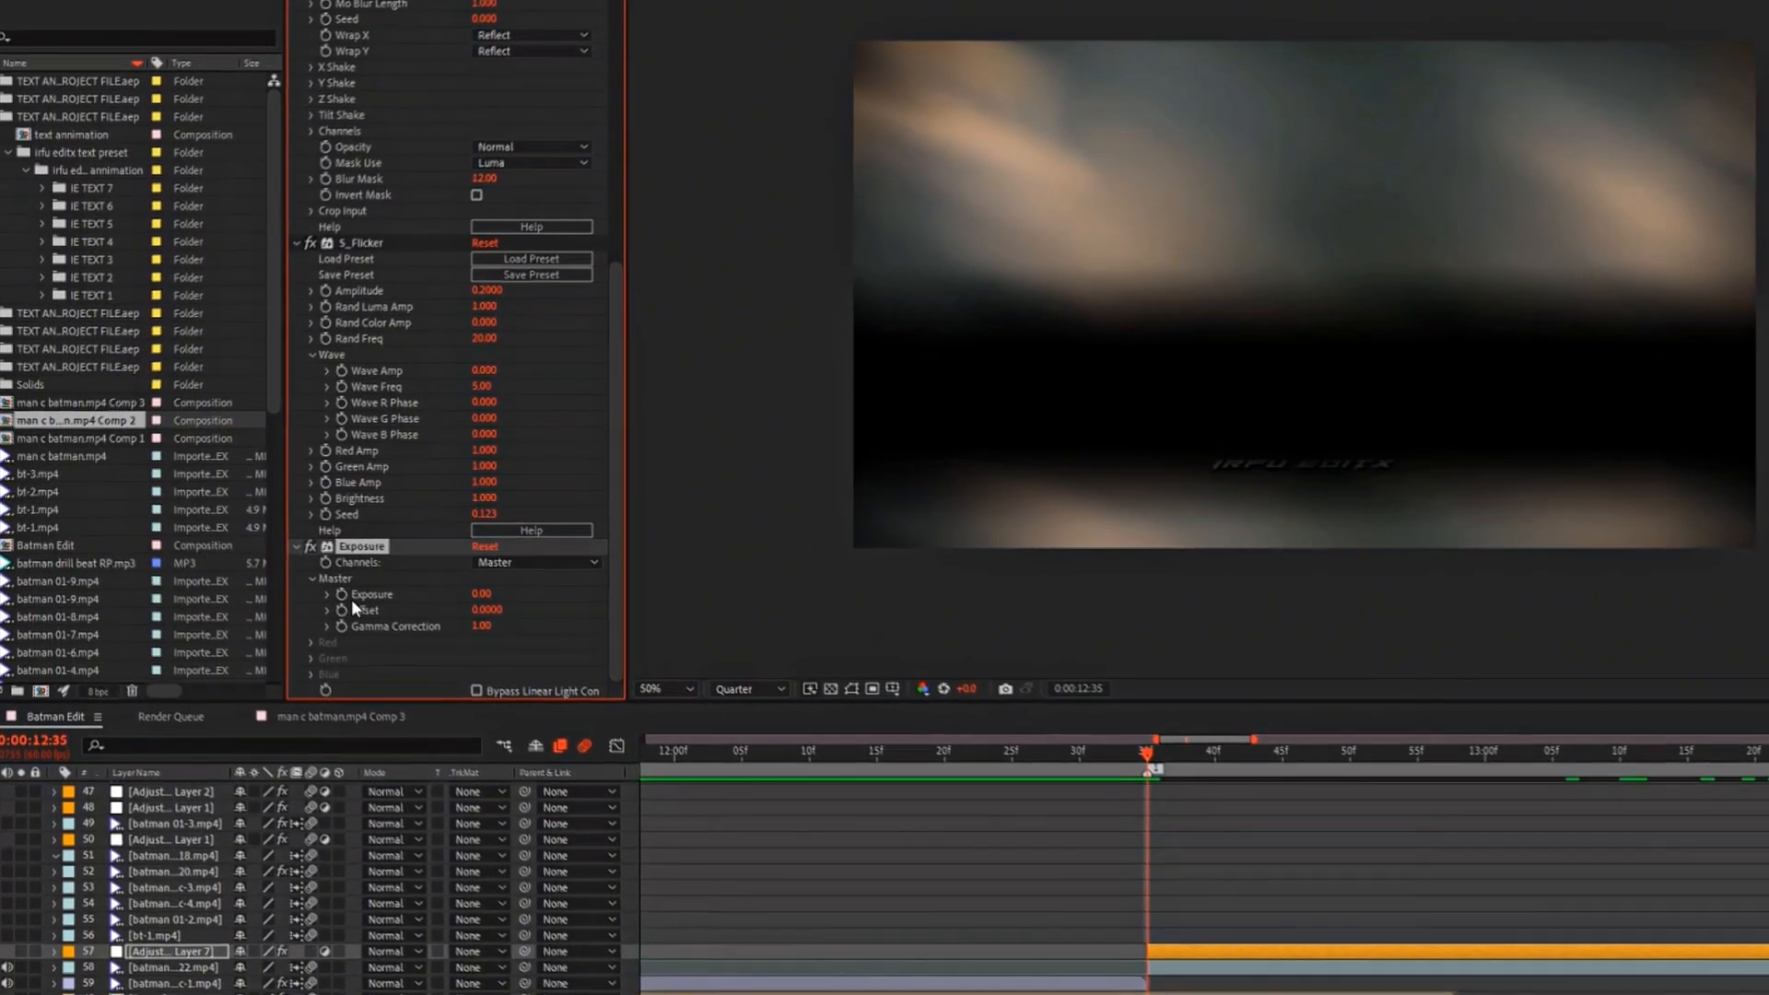
left_click(501, 599)
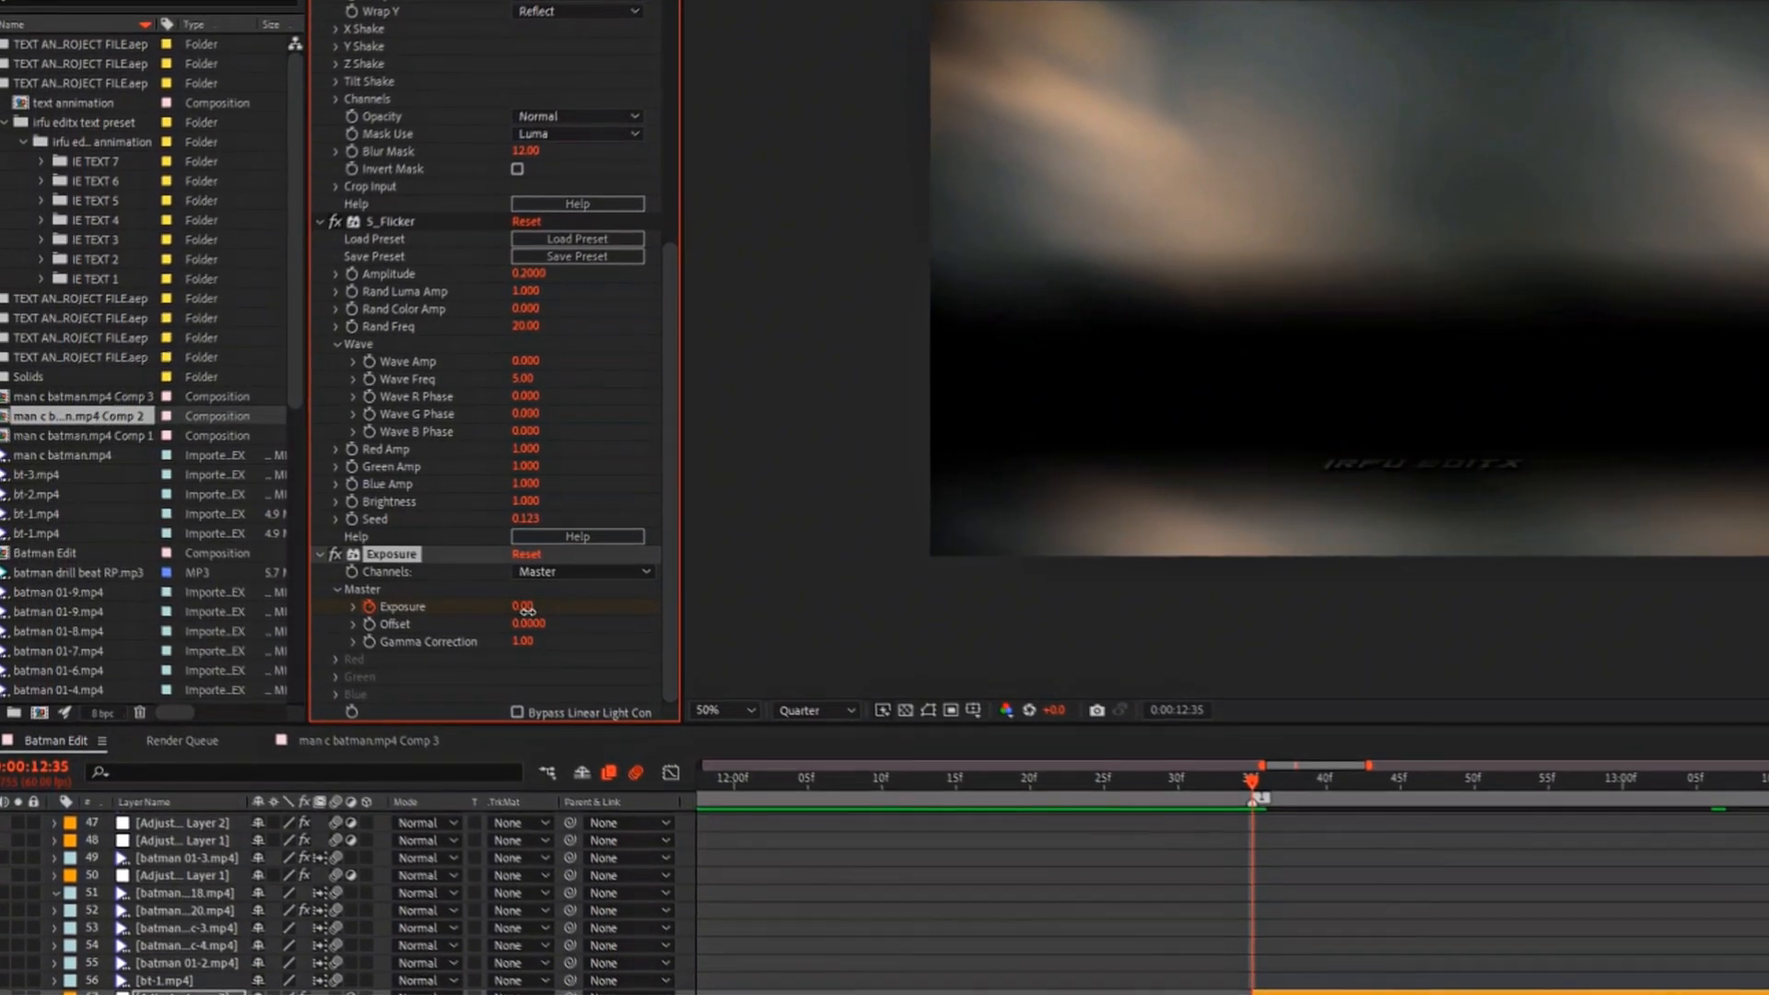
type("1")
key("Return")
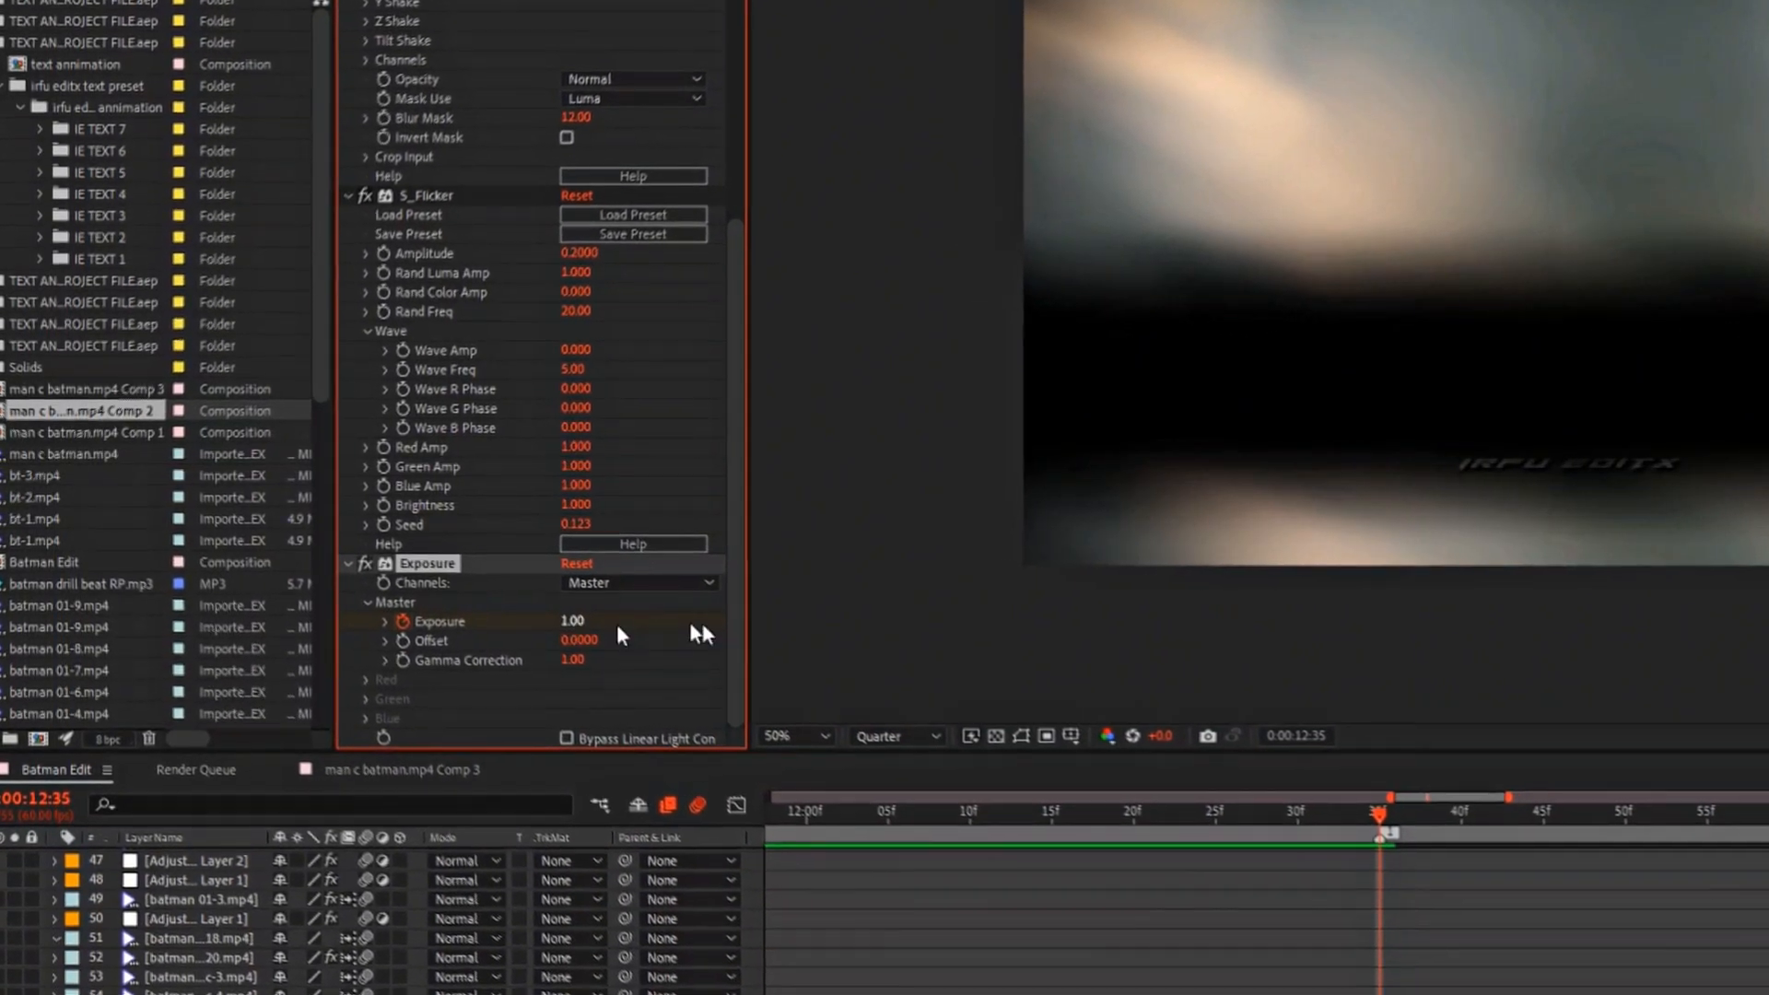
Step: Add an Exposure keyframe with a value of 0 at 0:00:12:50 on Adjustment Layer 7
left_click_drag(747, 600, 922, 601)
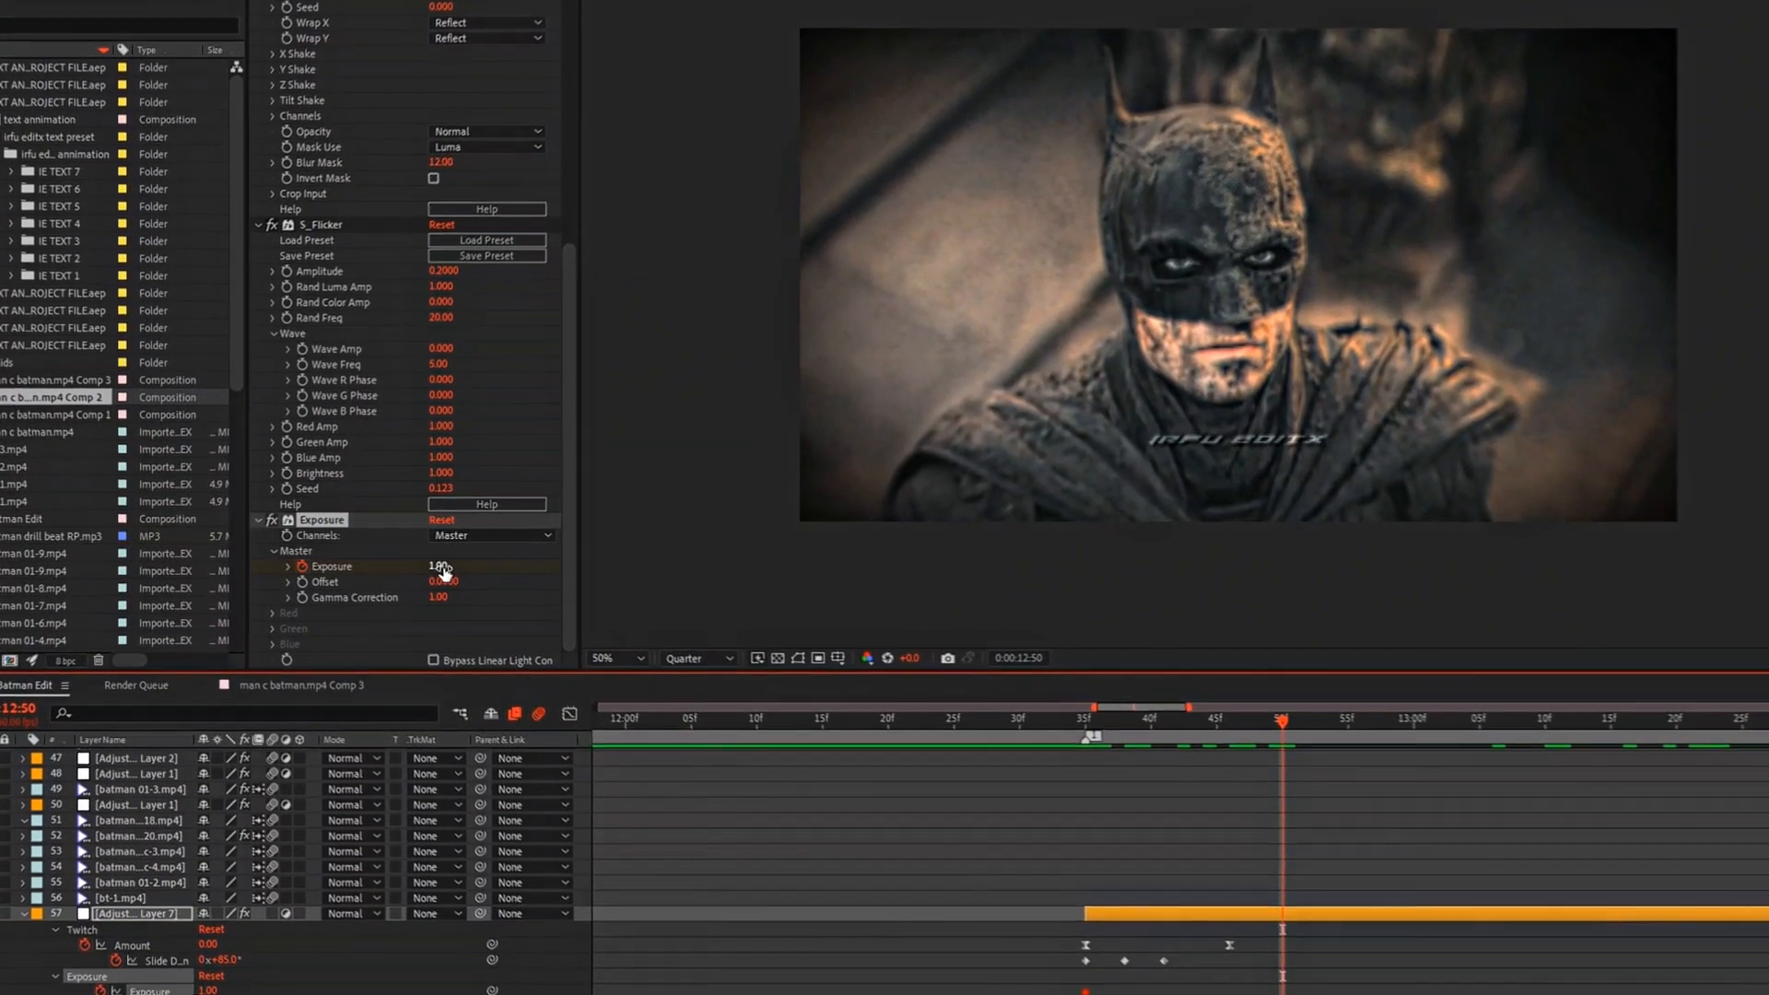
left_click(443, 568)
type("0")
key("Return")
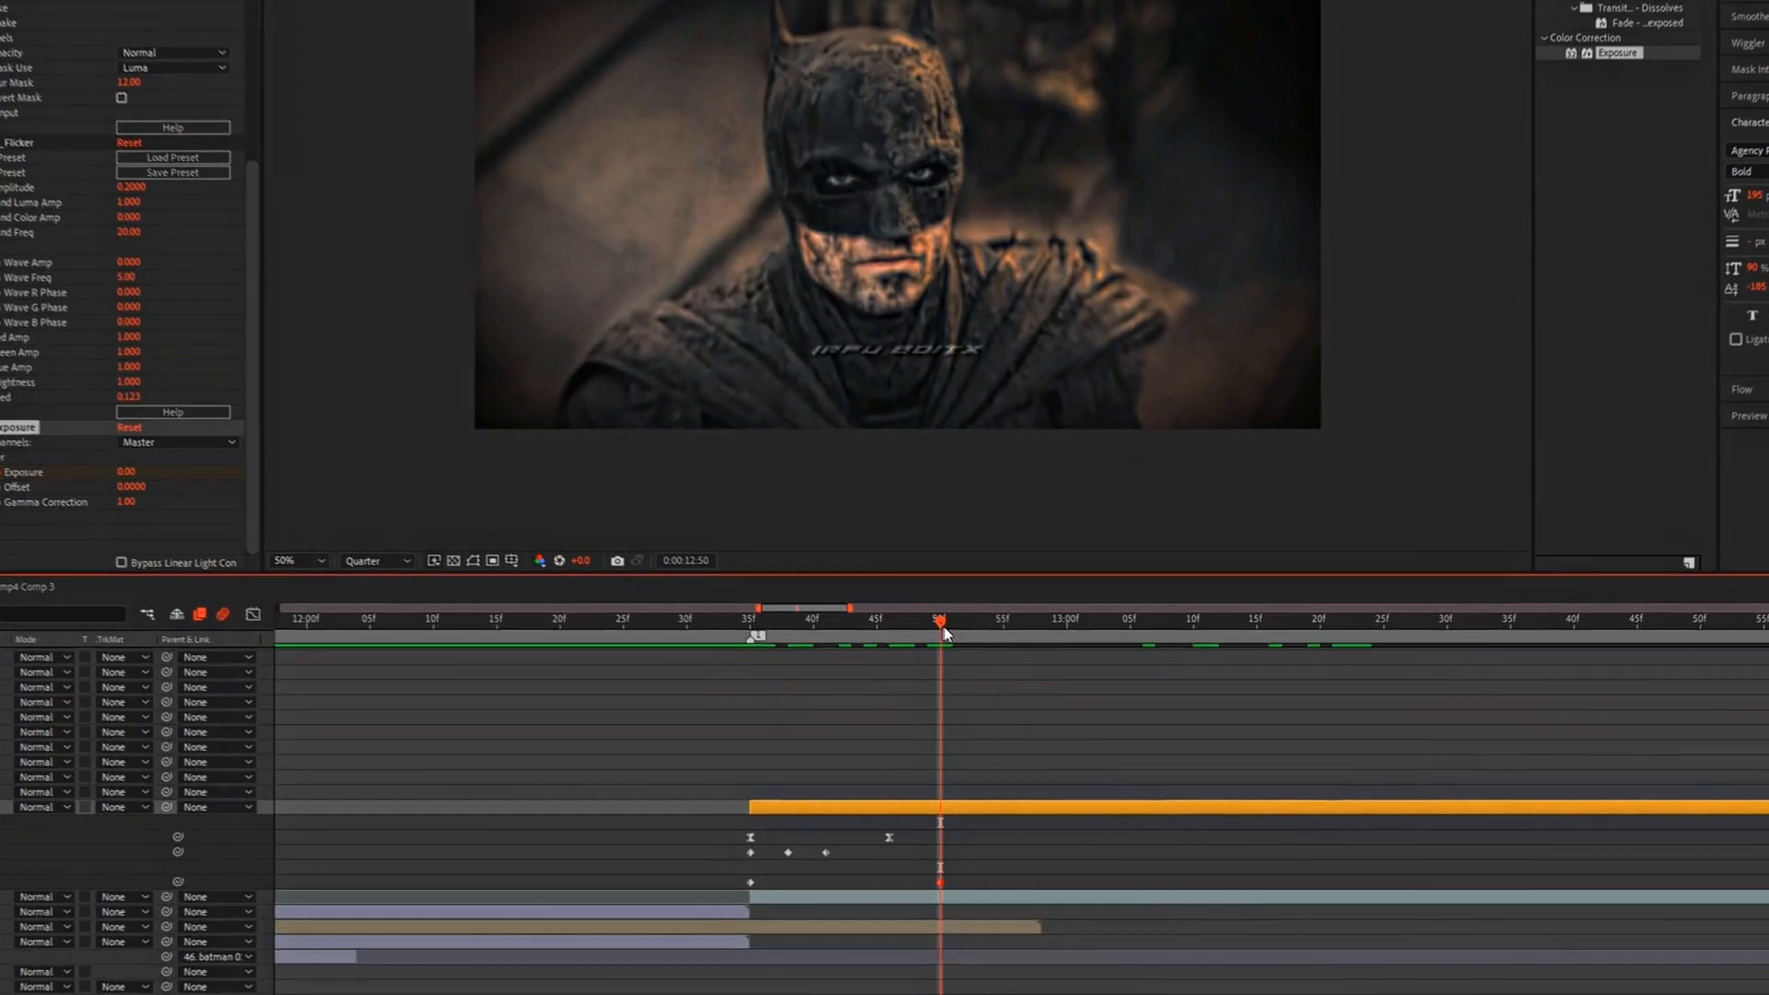
Step: Add an Exposure keyframe with a value of 0.5 at 0:00:13:10
left_click_drag(1380, 736, 1533, 776)
left_click_drag(1072, 644, 1198, 682)
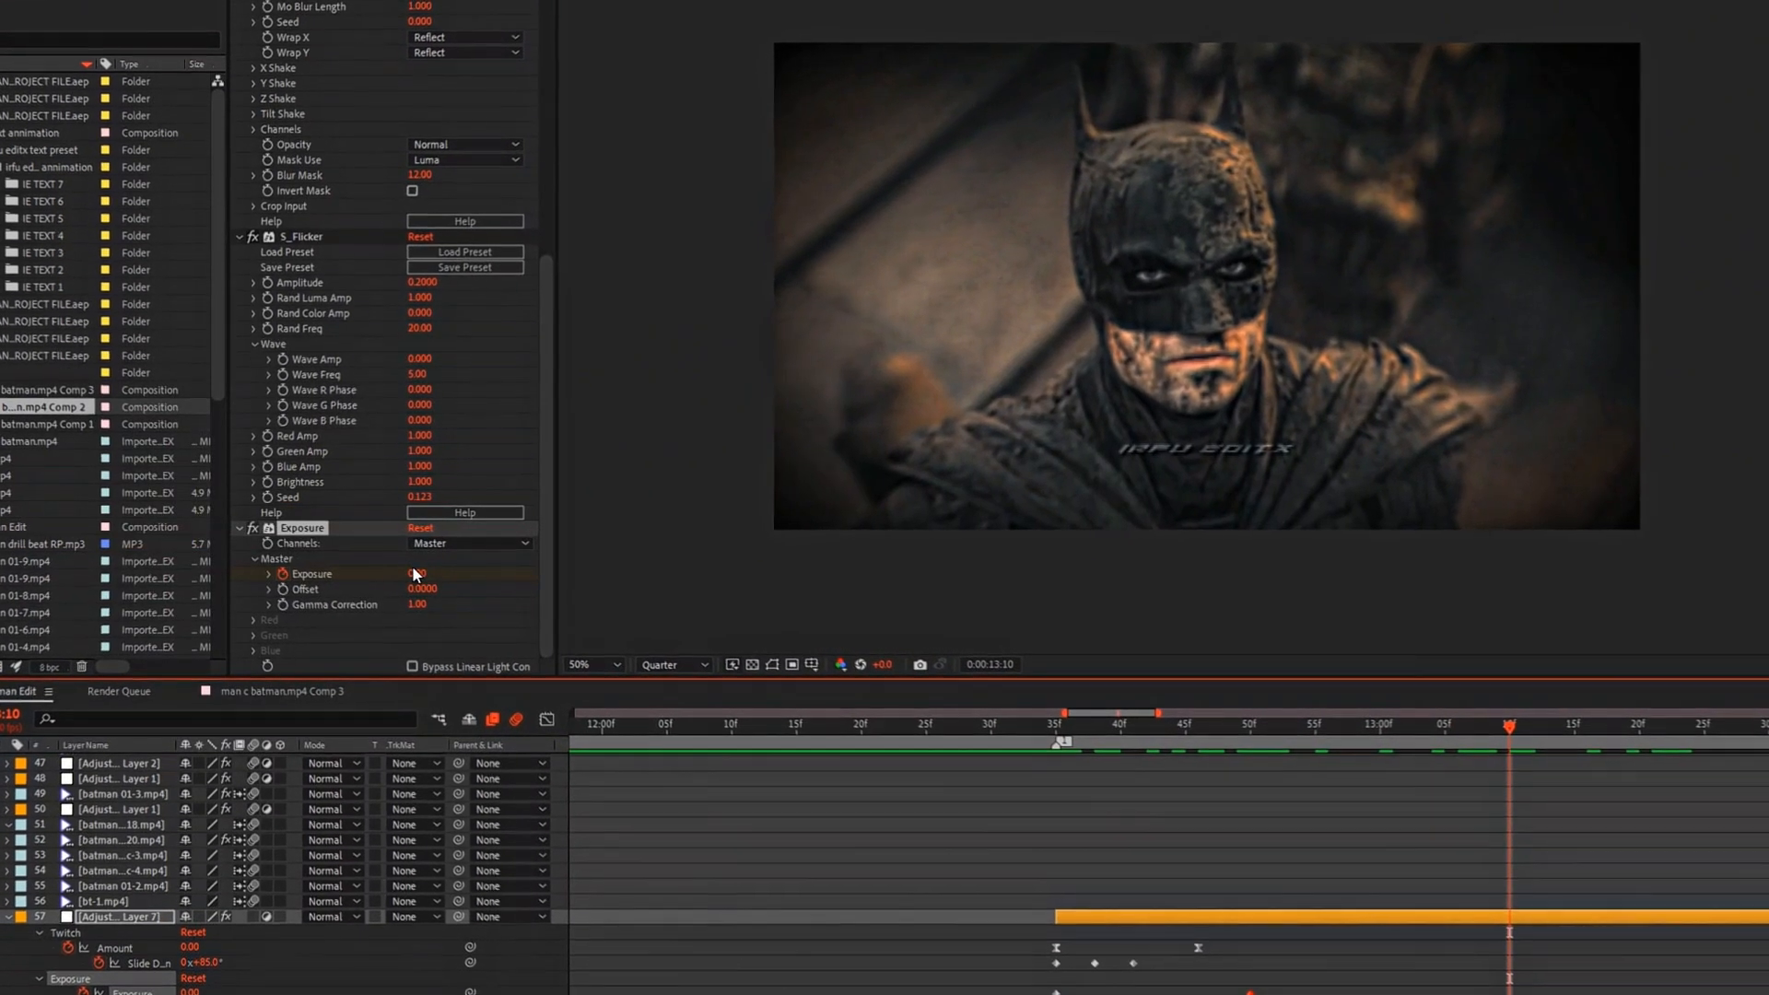
left_click(427, 577)
type("0.5")
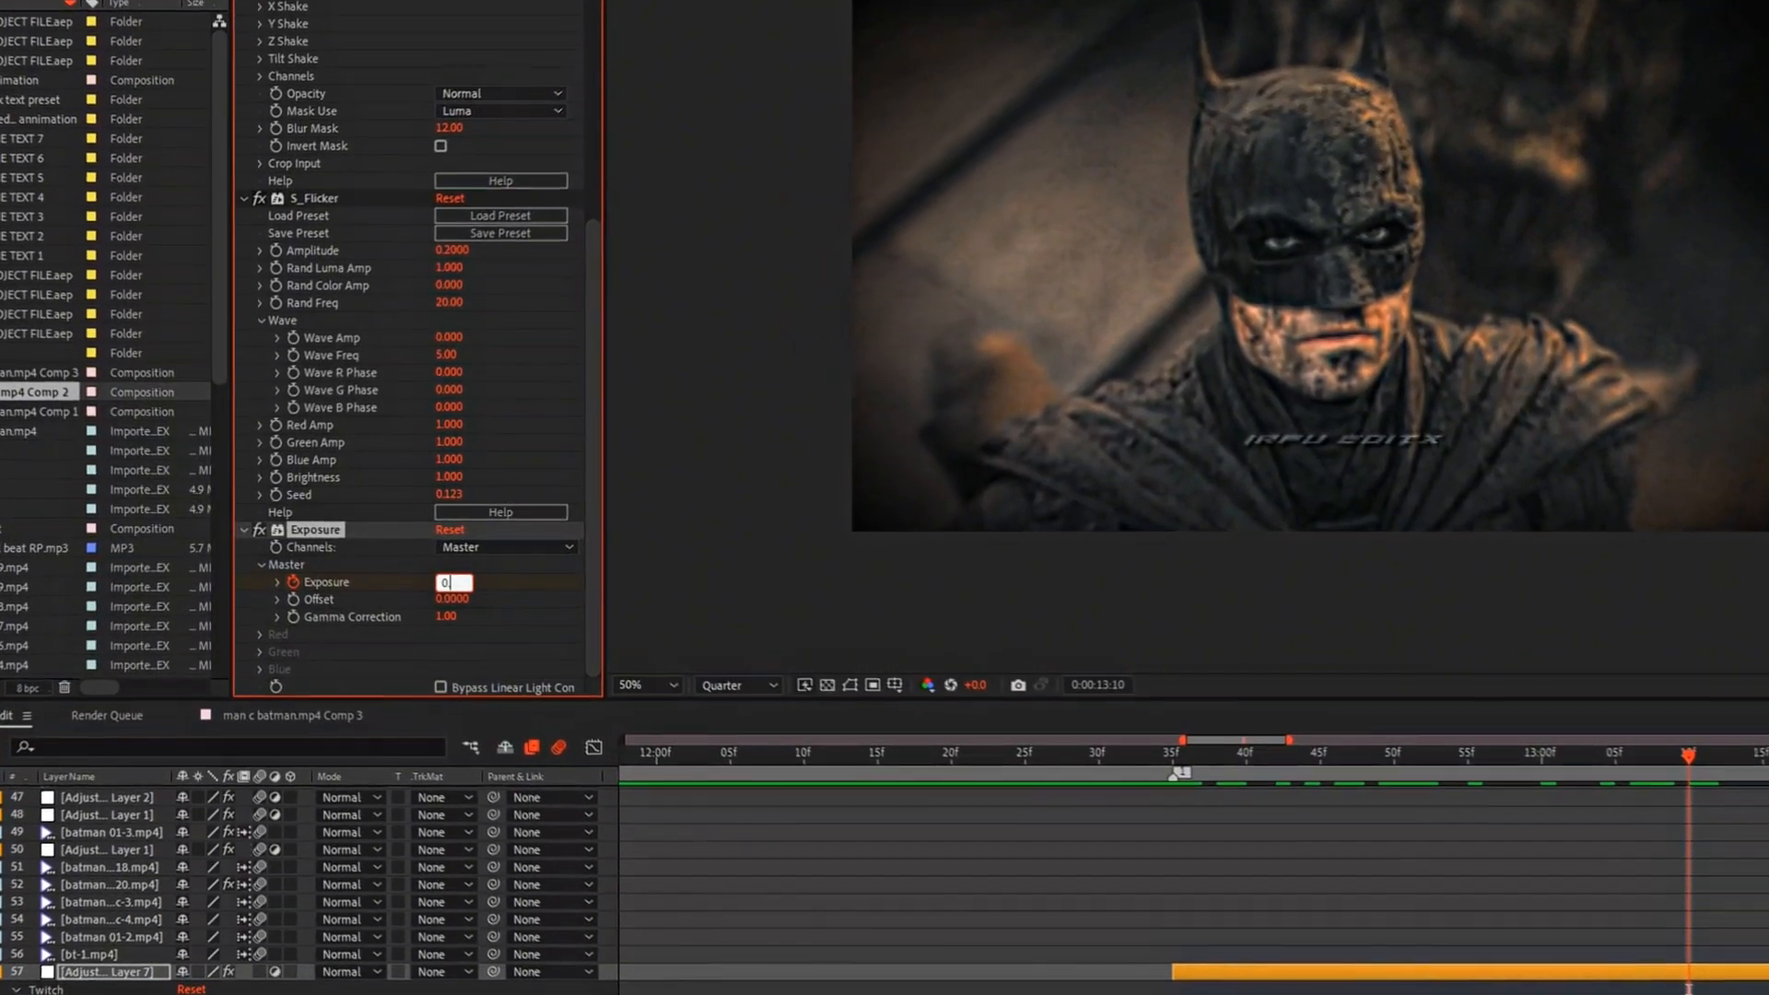
key("Return")
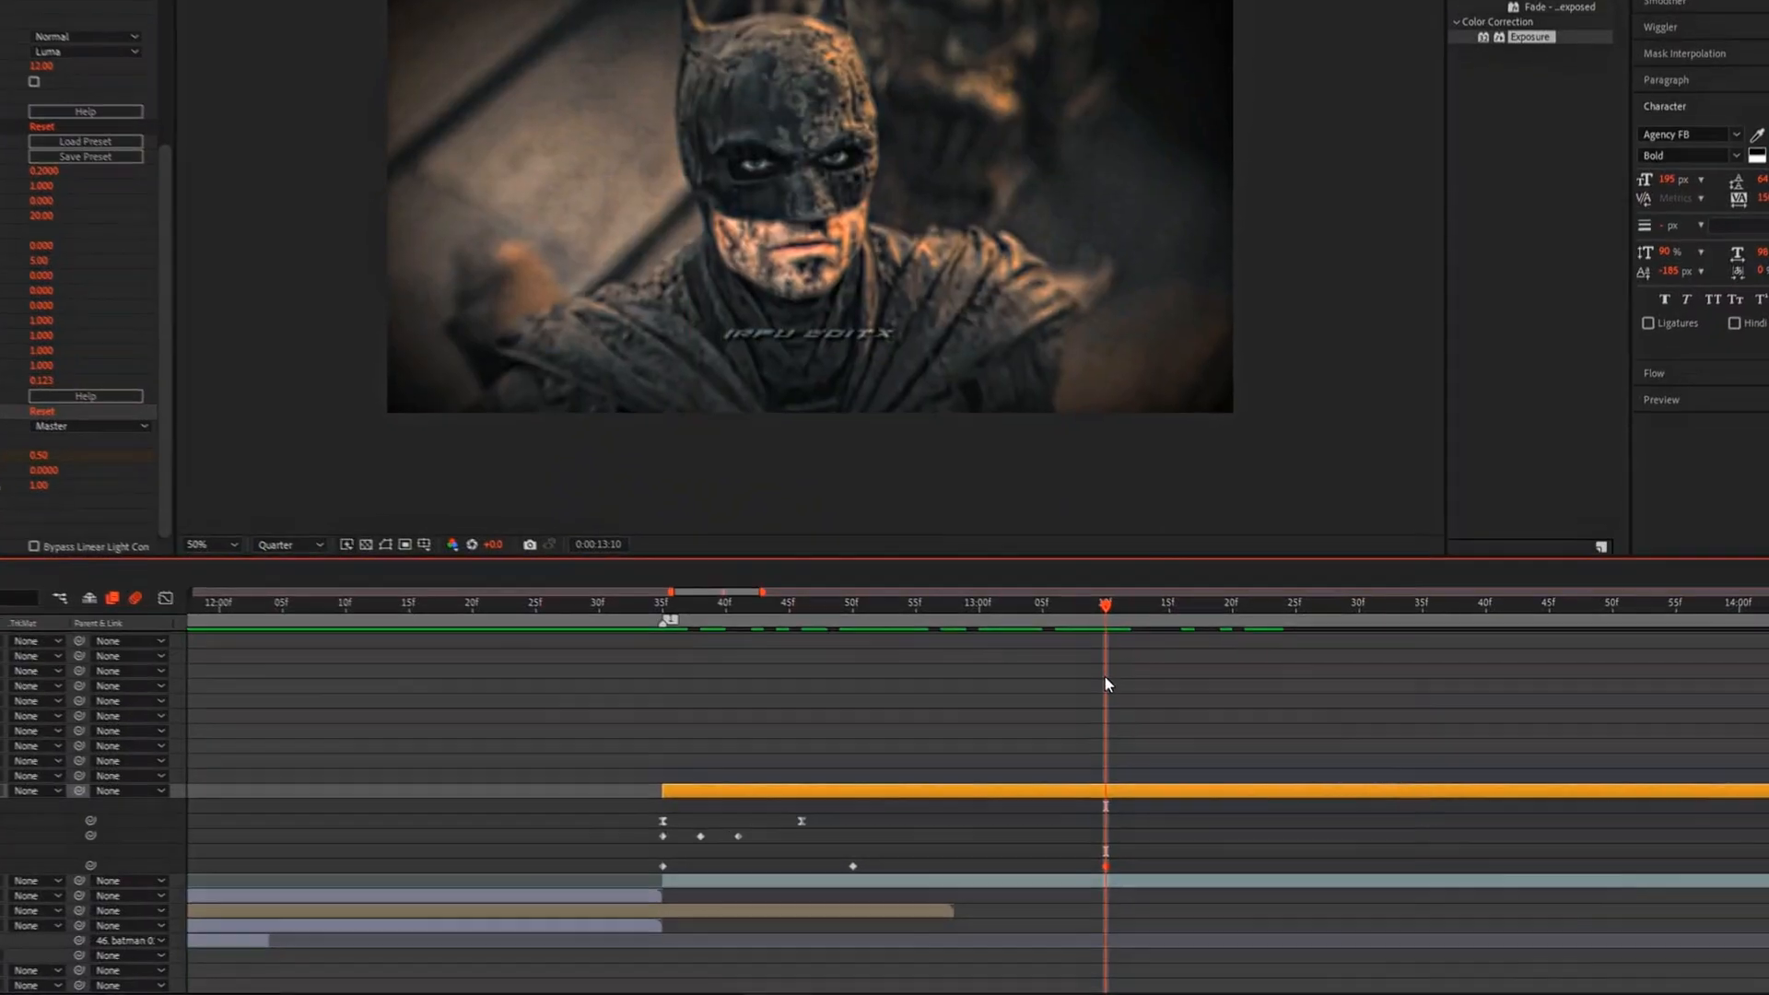
Step: Add an Exposure keyframe with a value of 0 at 0:00:13:30
left_click_drag(1105, 677, 1310, 654)
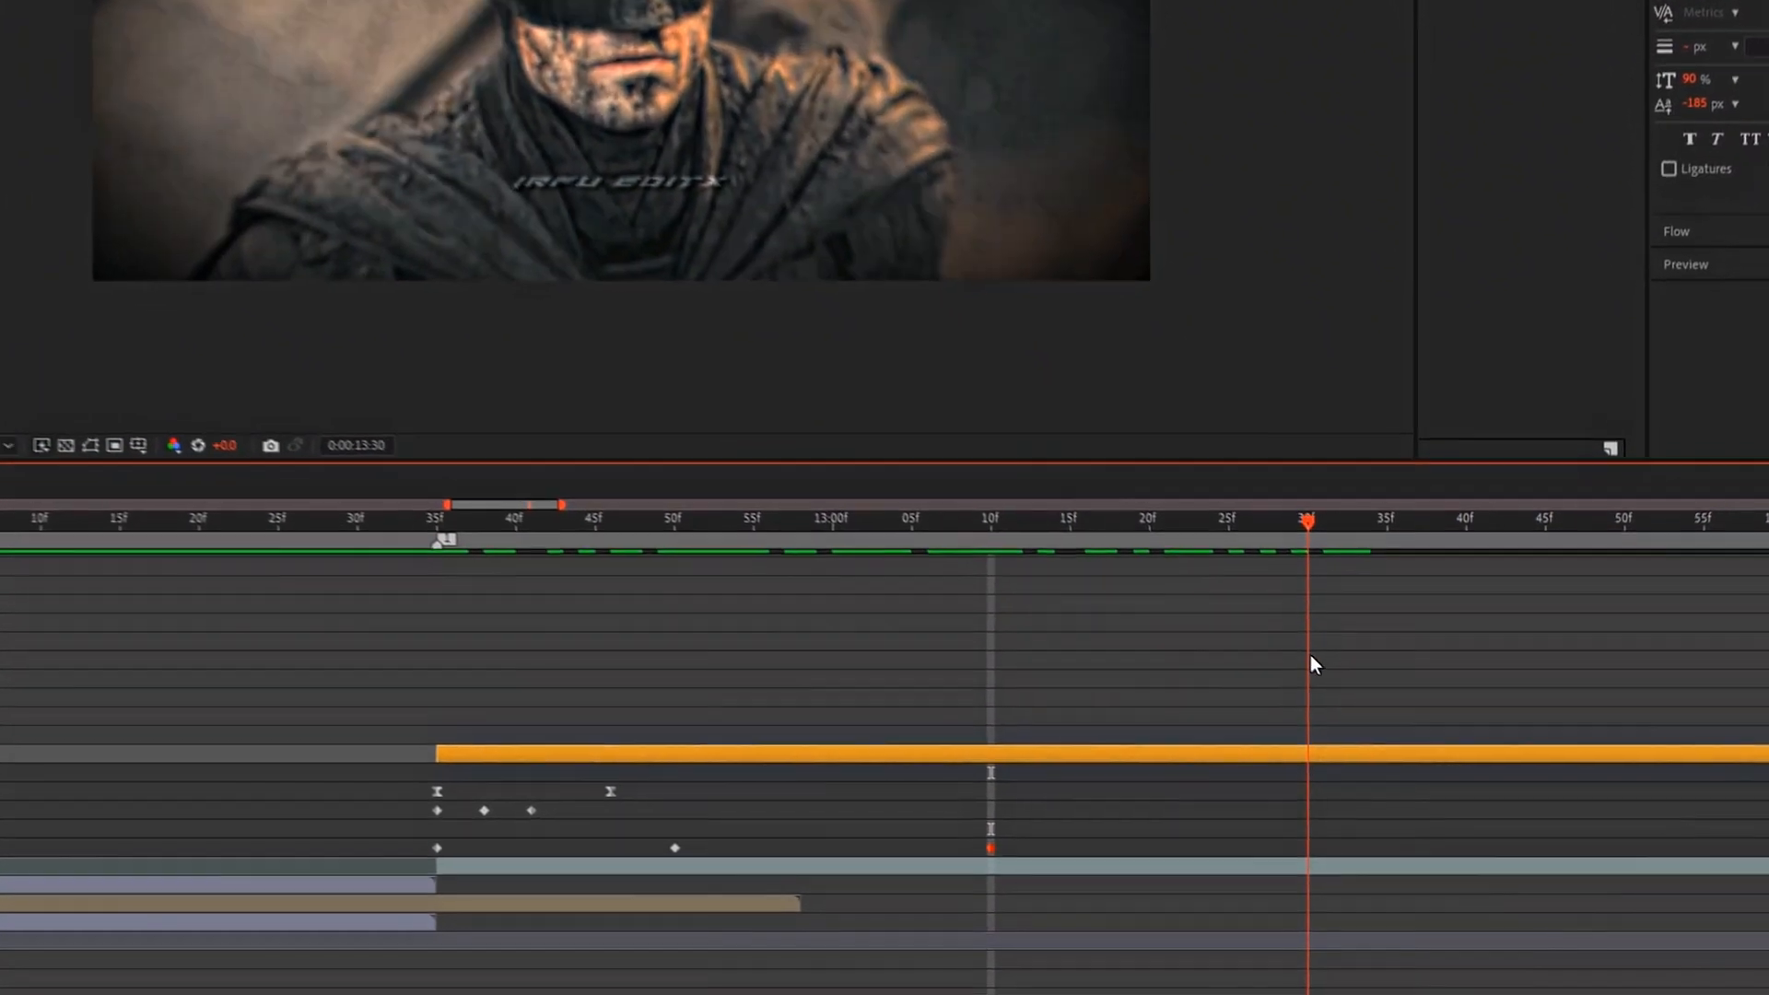
mouse_move(446, 576)
left_mouse_down()
mouse_move(347, 594)
mouse_move(463, 583)
left_mouse_up()
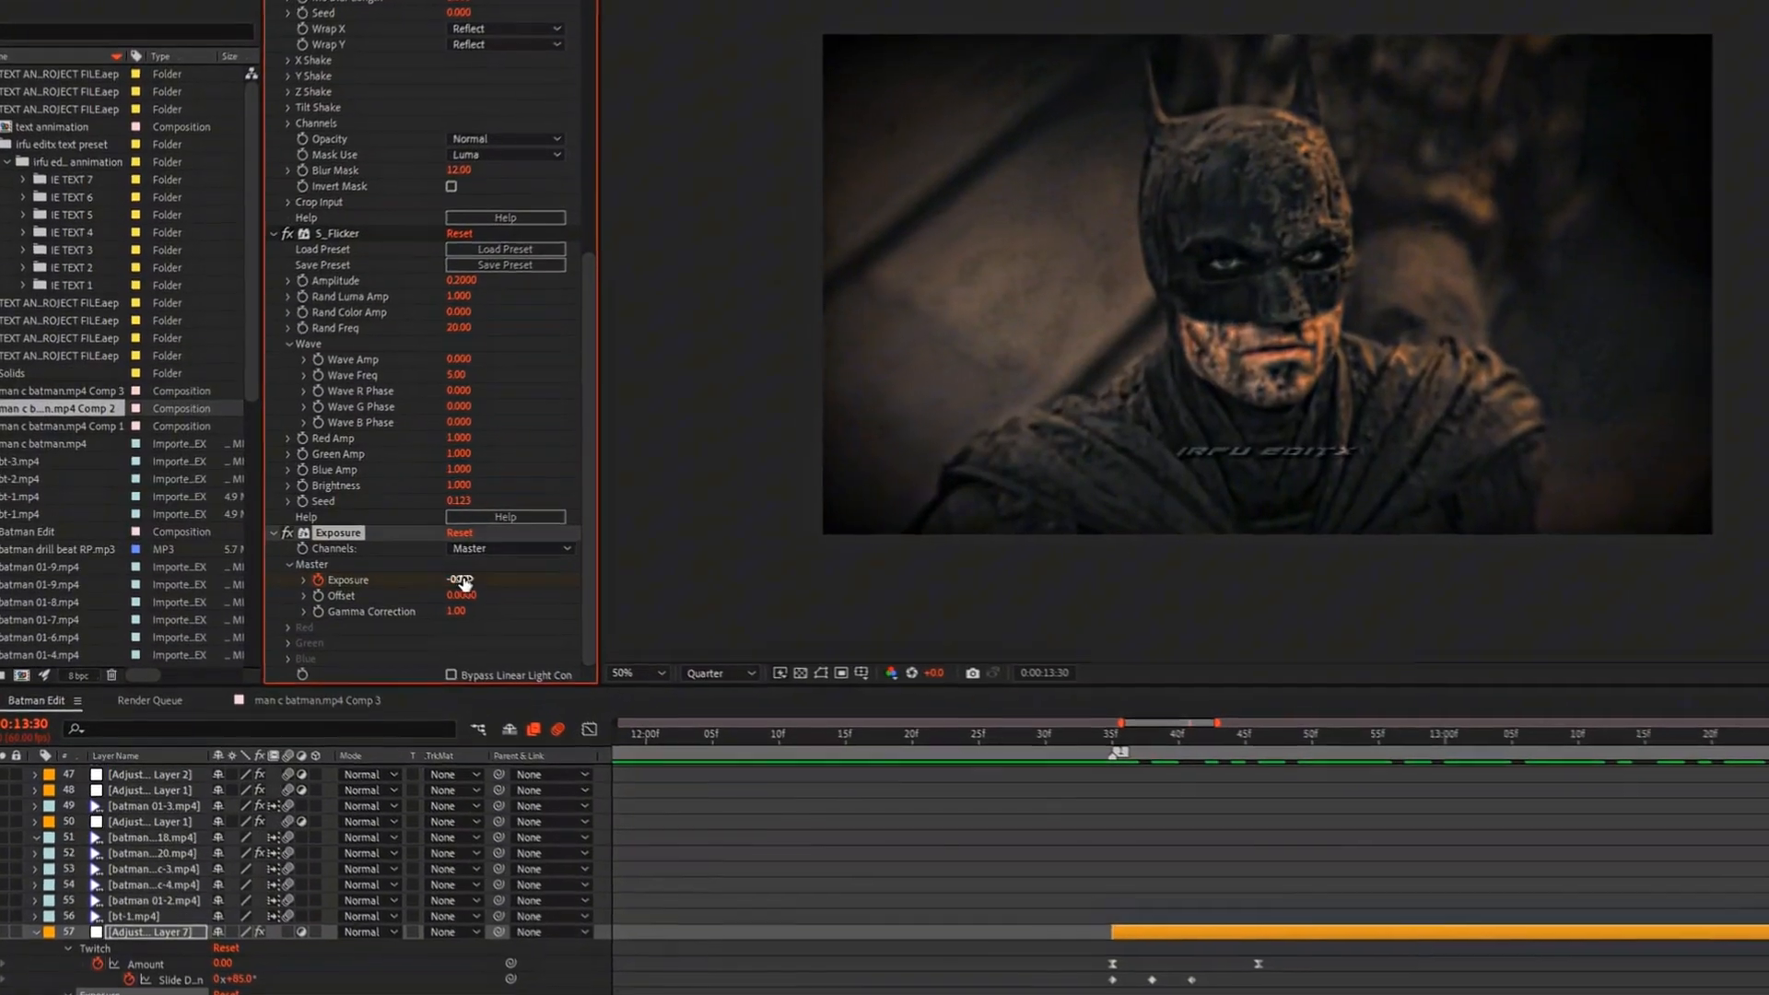
left_click(463, 582)
type("0.50")
key("Return")
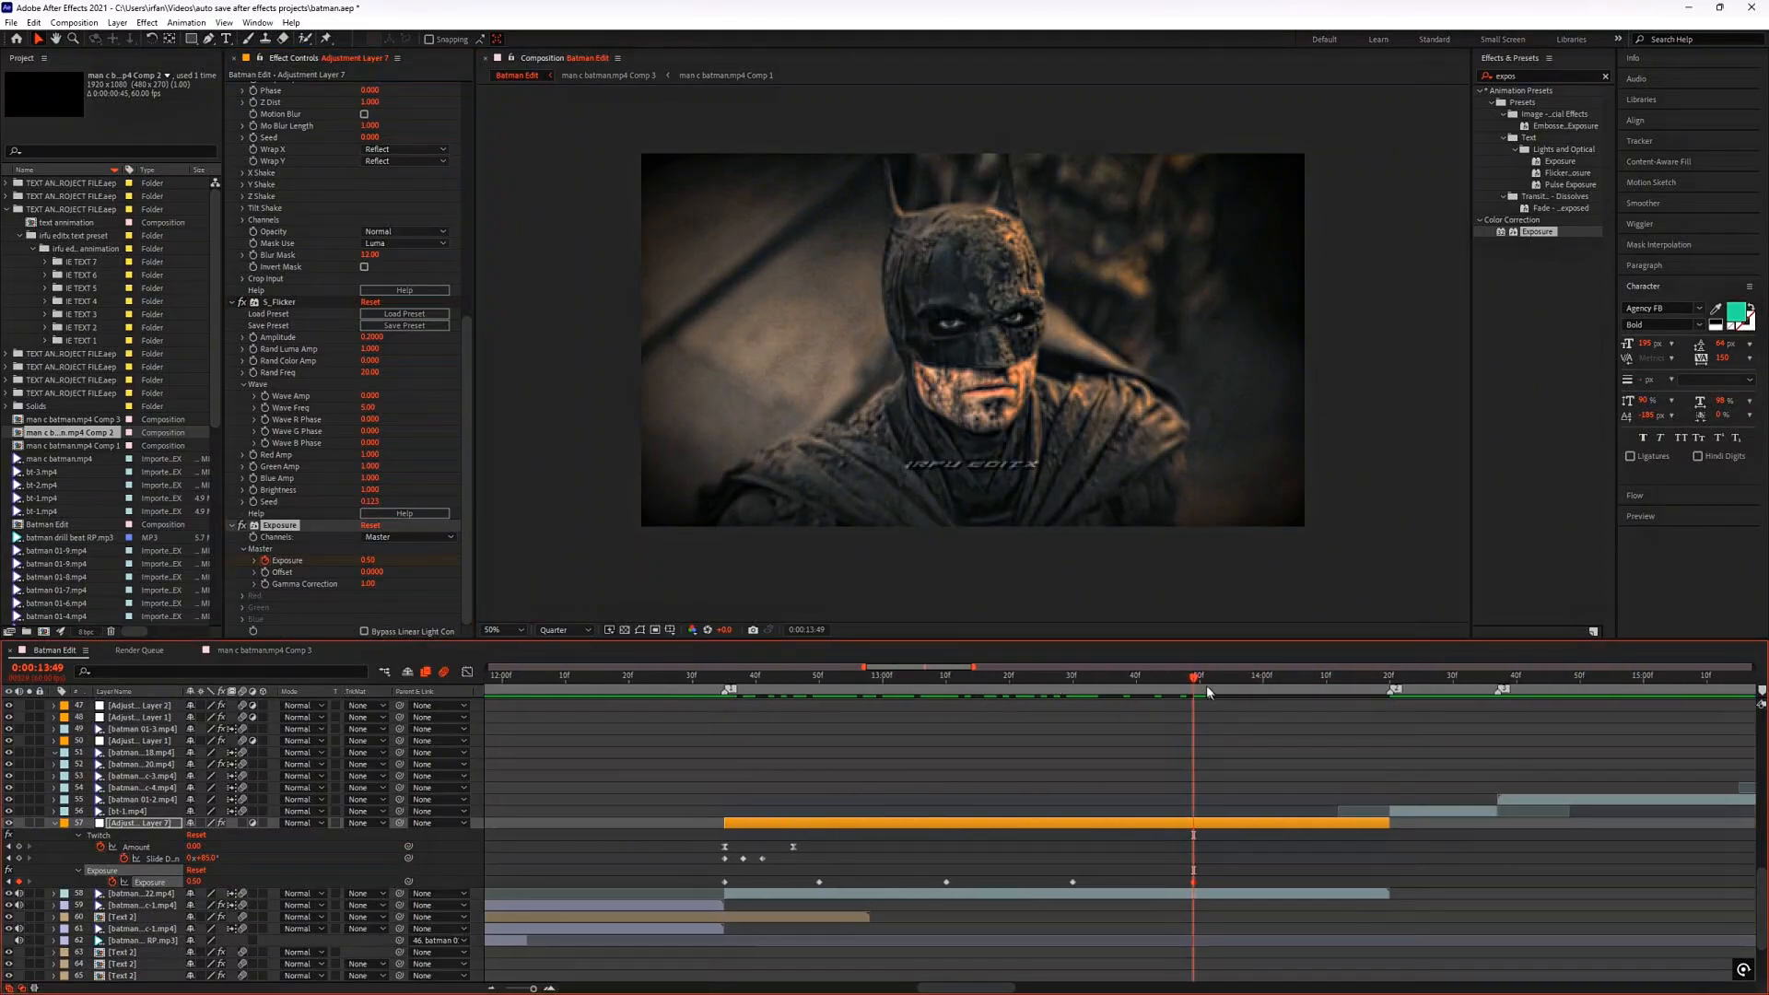
Step: Add an Exposure keyframe with a value of 0 at 0:00:14:07 and play back the transition
left_click(369, 560)
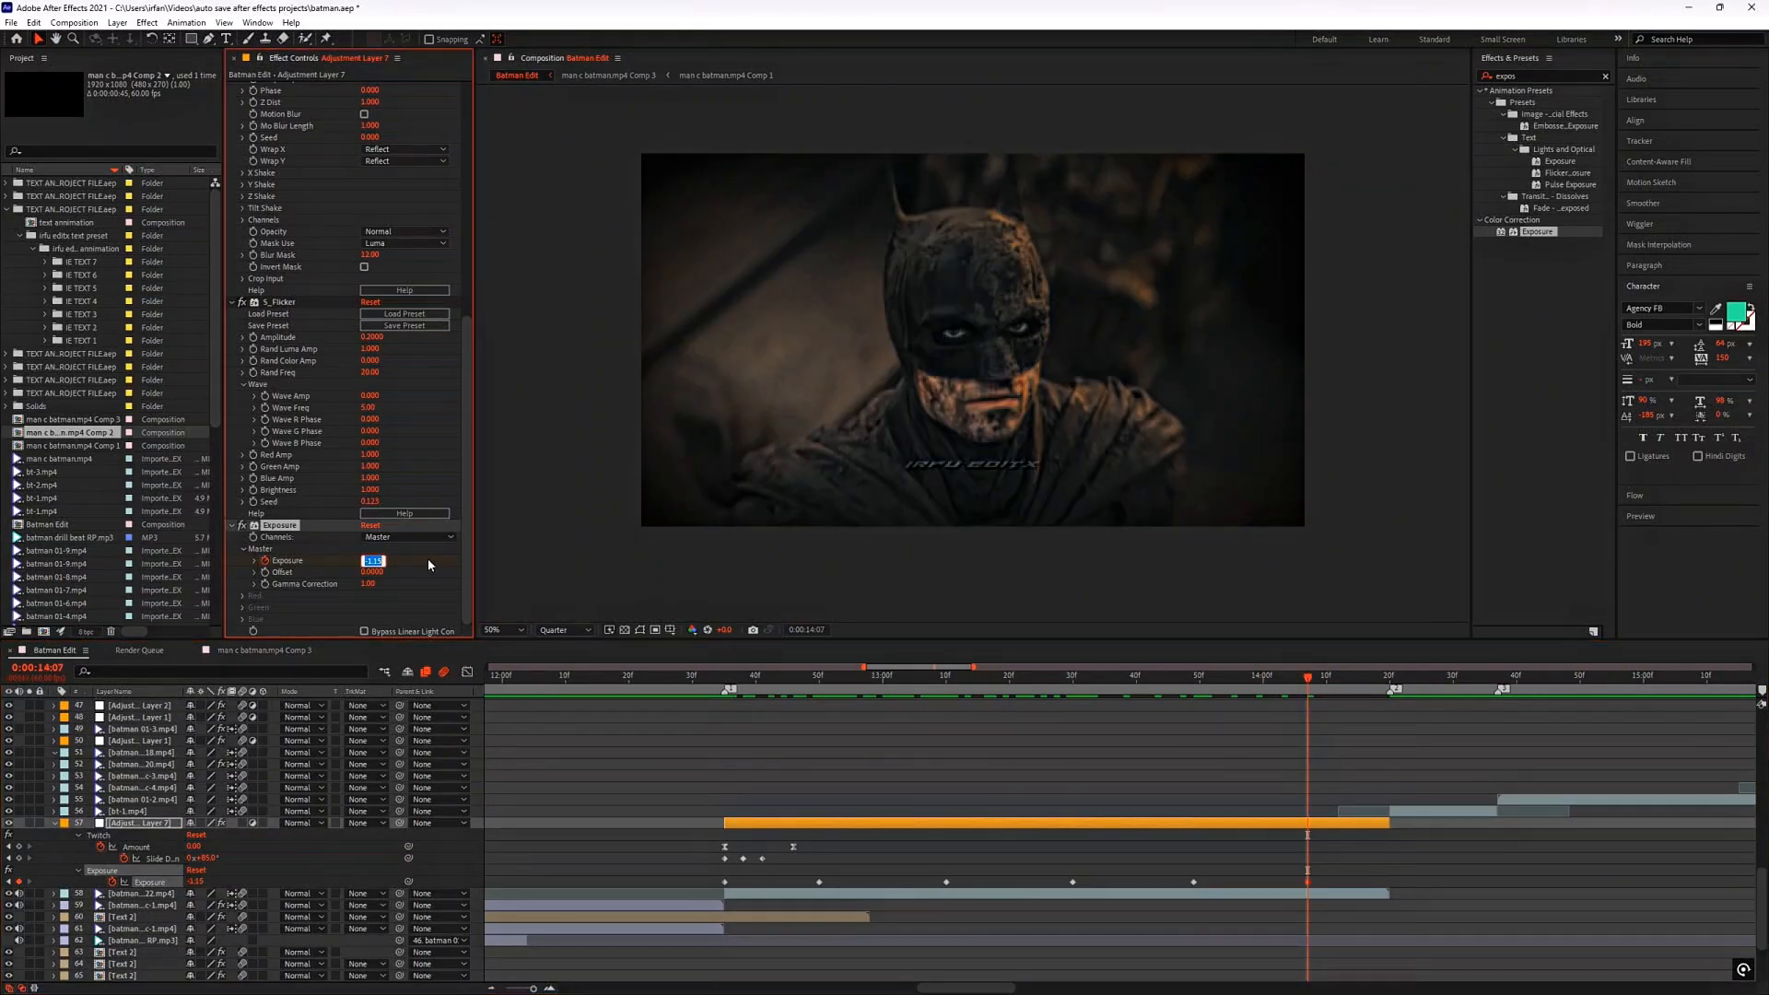
type("0")
key("Return")
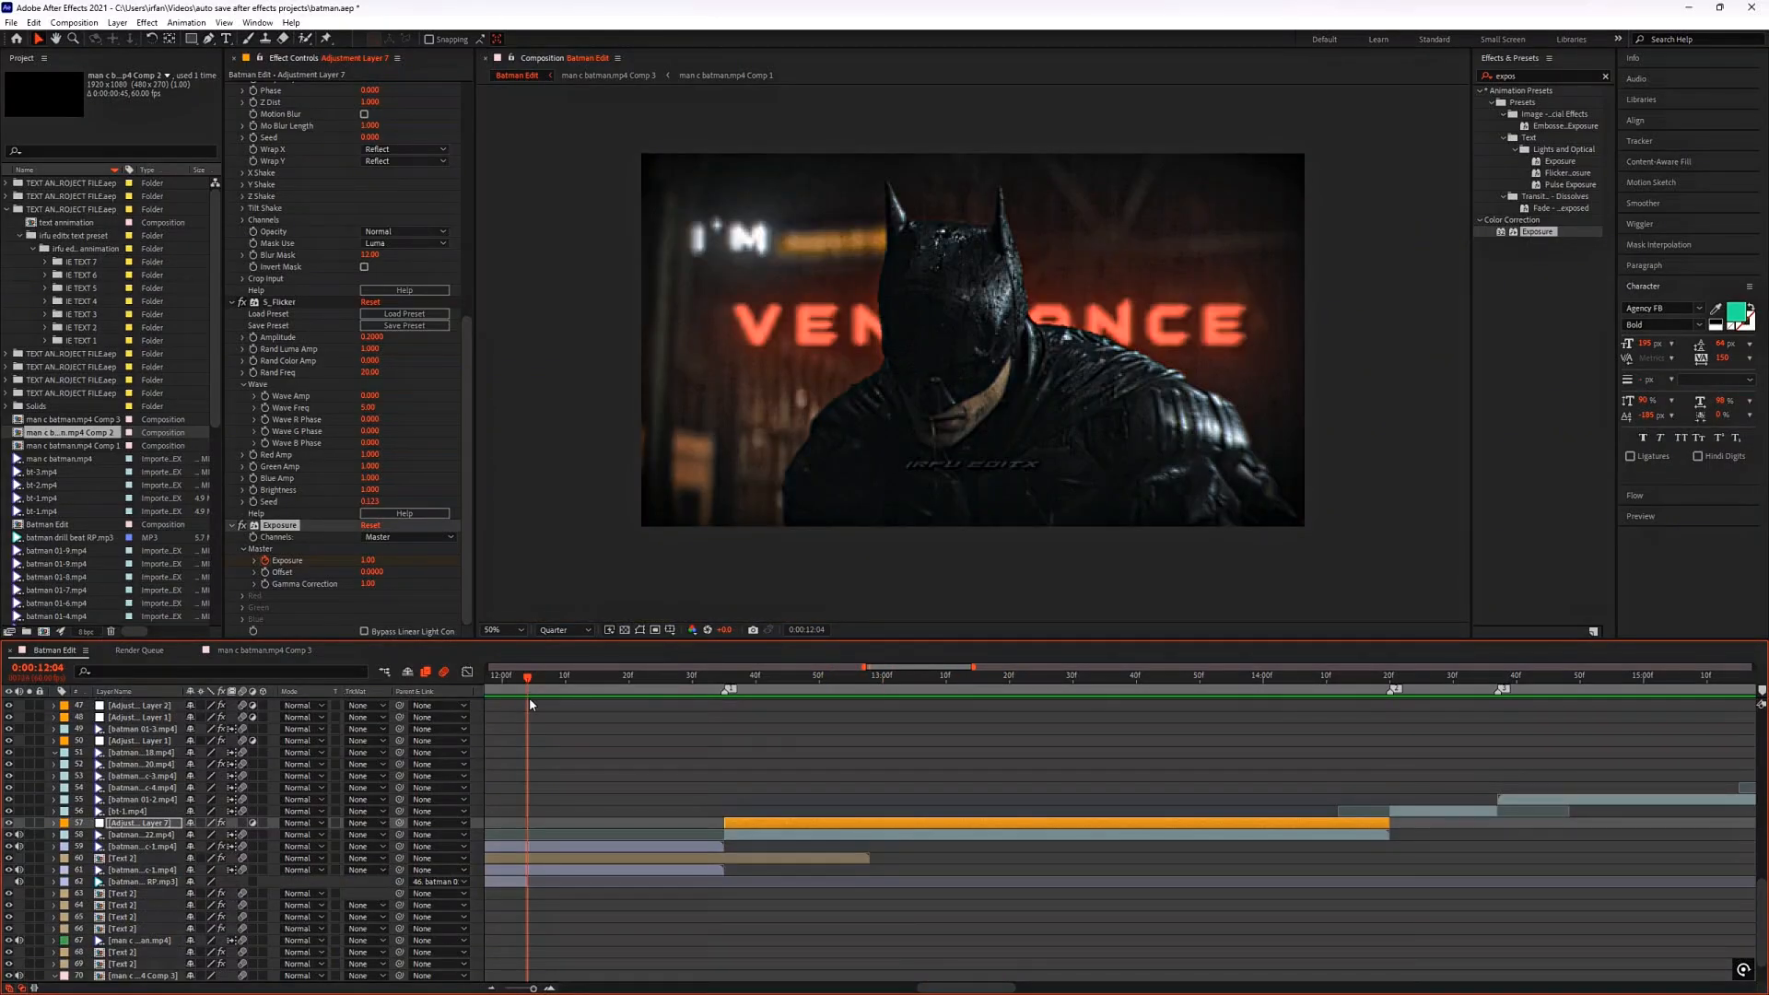
key("space")
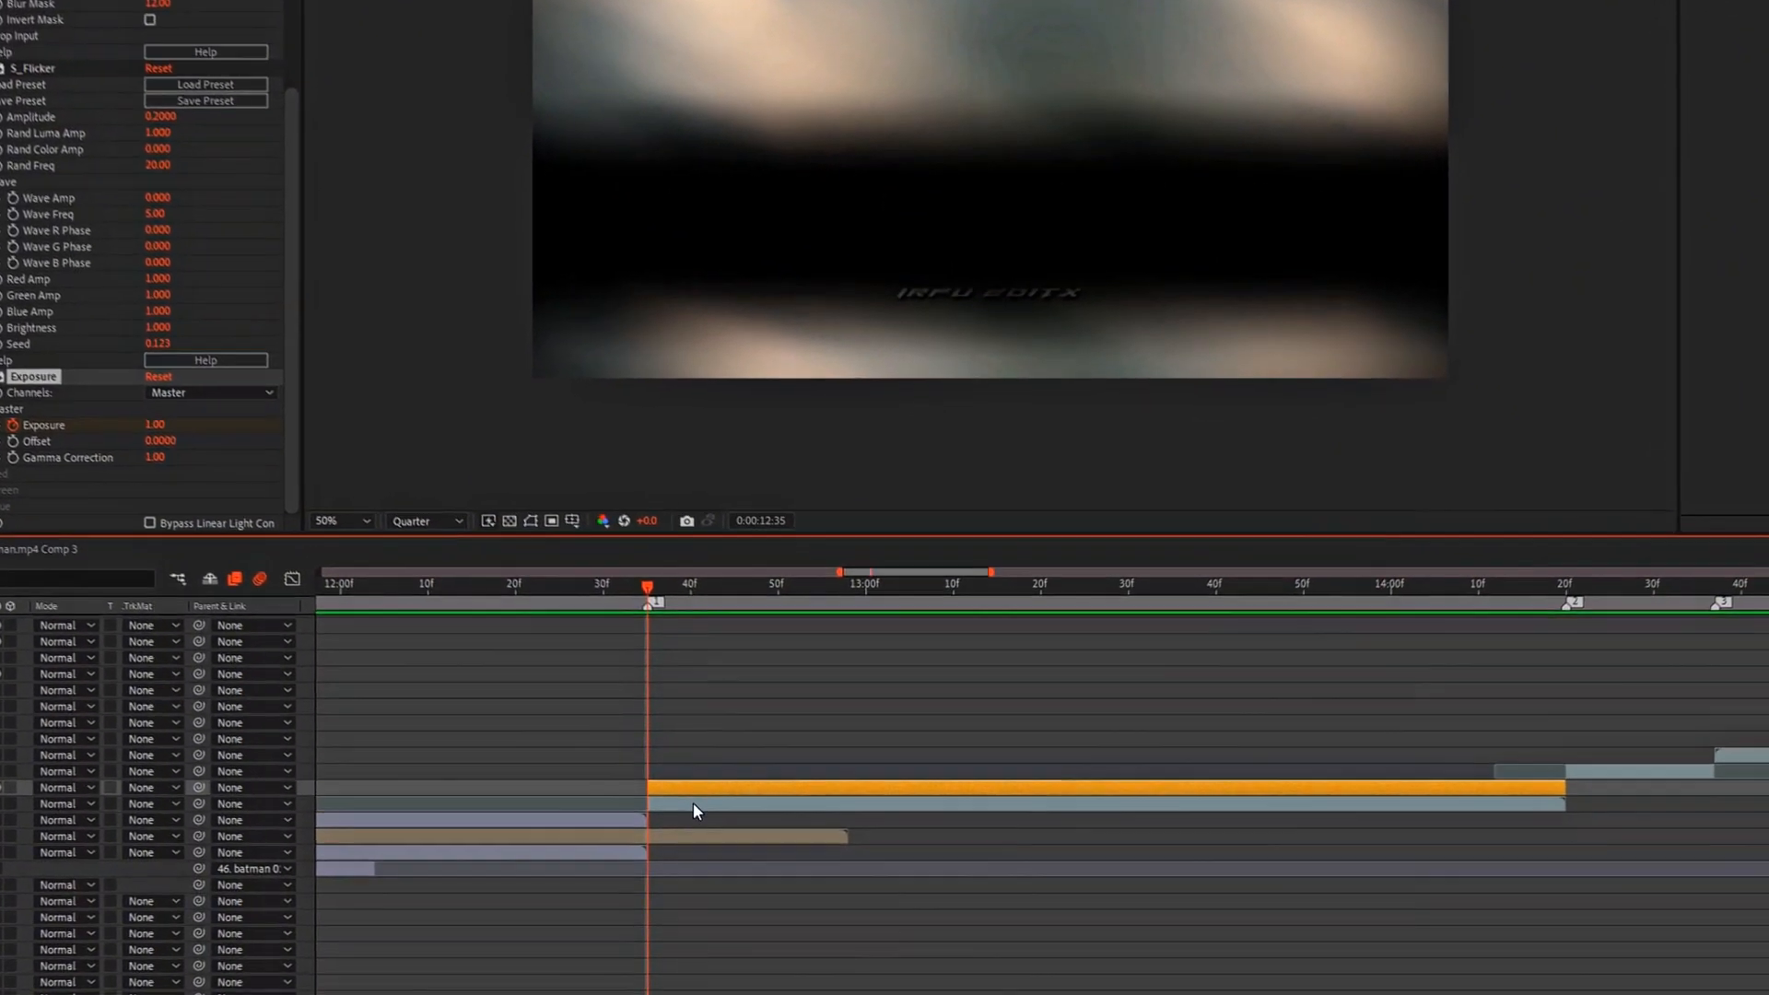
Step: Find the S_BlurMoCurves effect and apply it to the batman 01-22.mp4 clip below Adjustment Layer 7
left_click(691, 803)
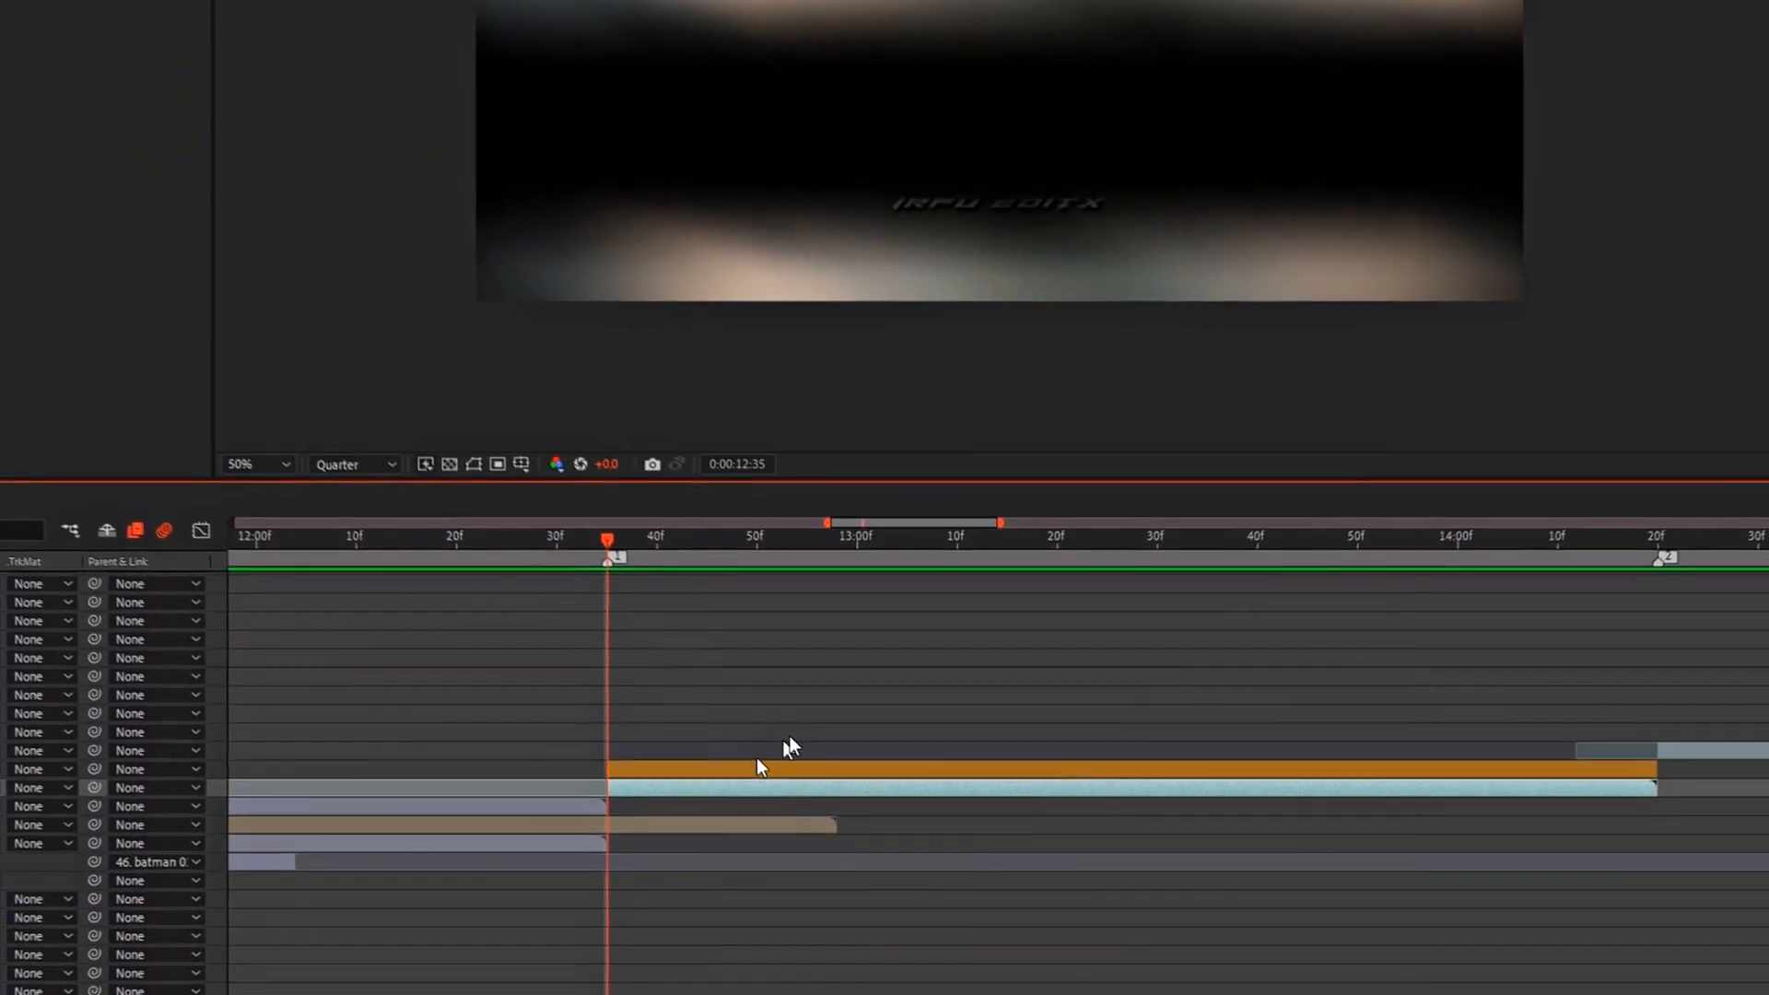
left_click(1439, 70)
type("blurm")
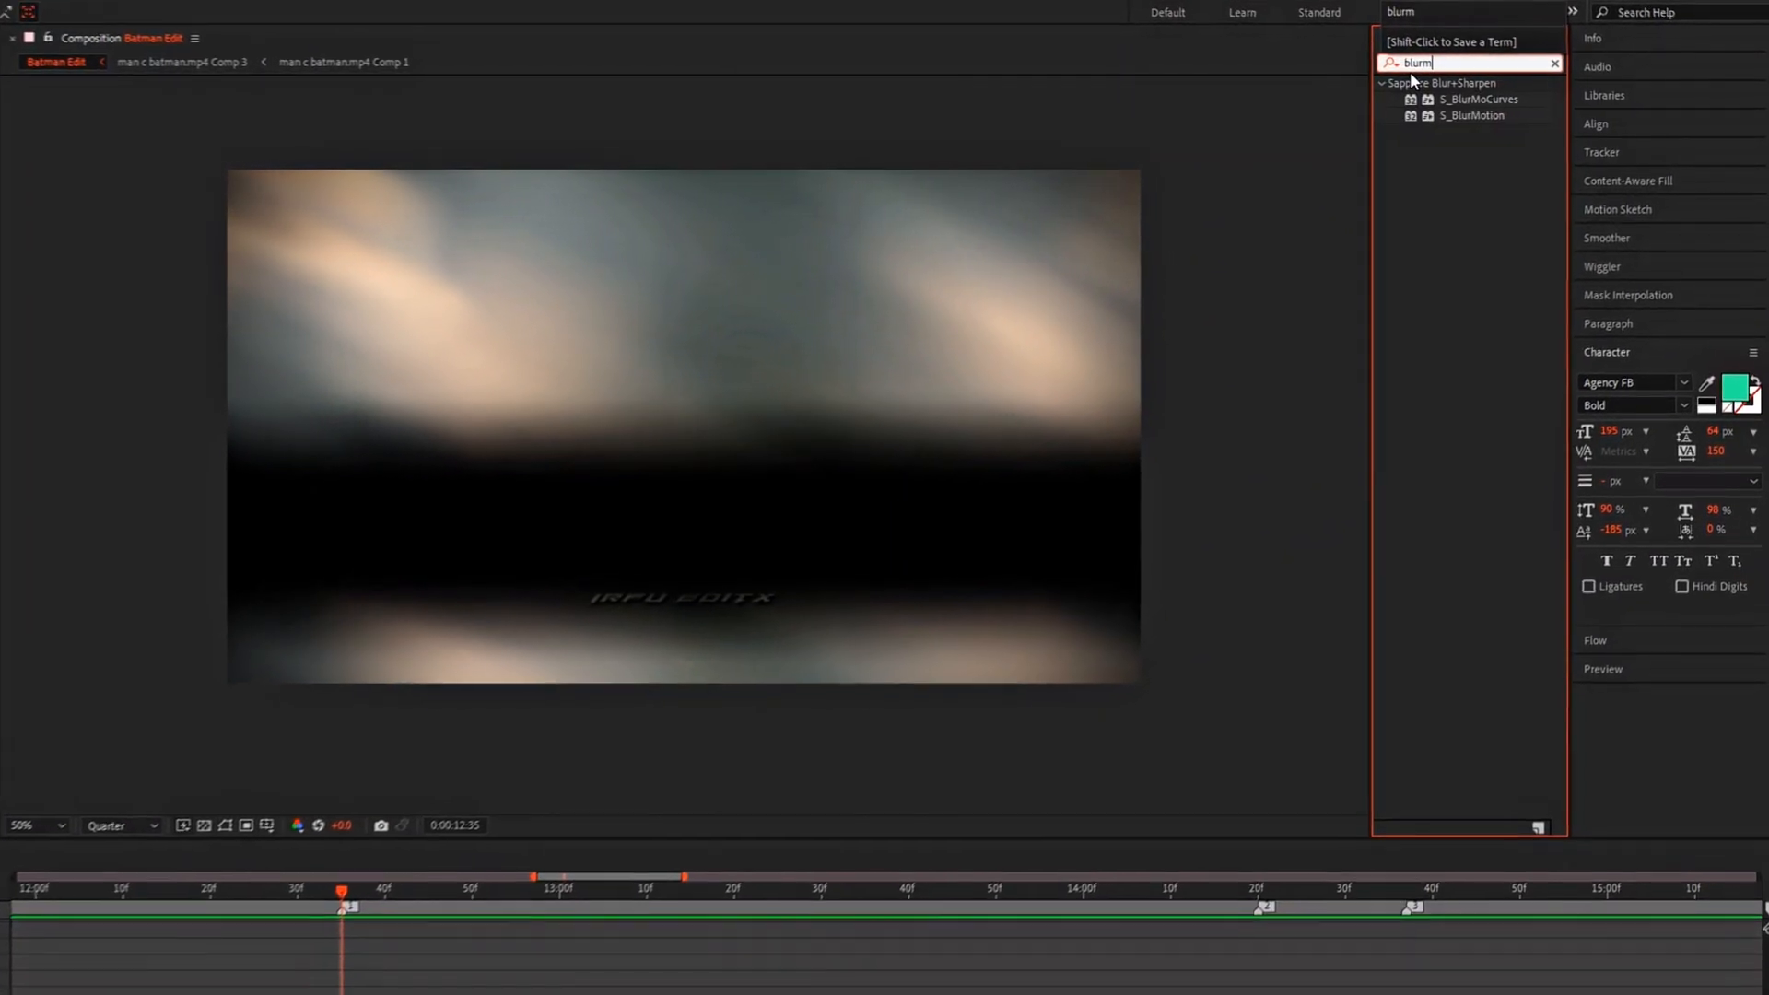
left_click_drag(1465, 97, 1071, 197)
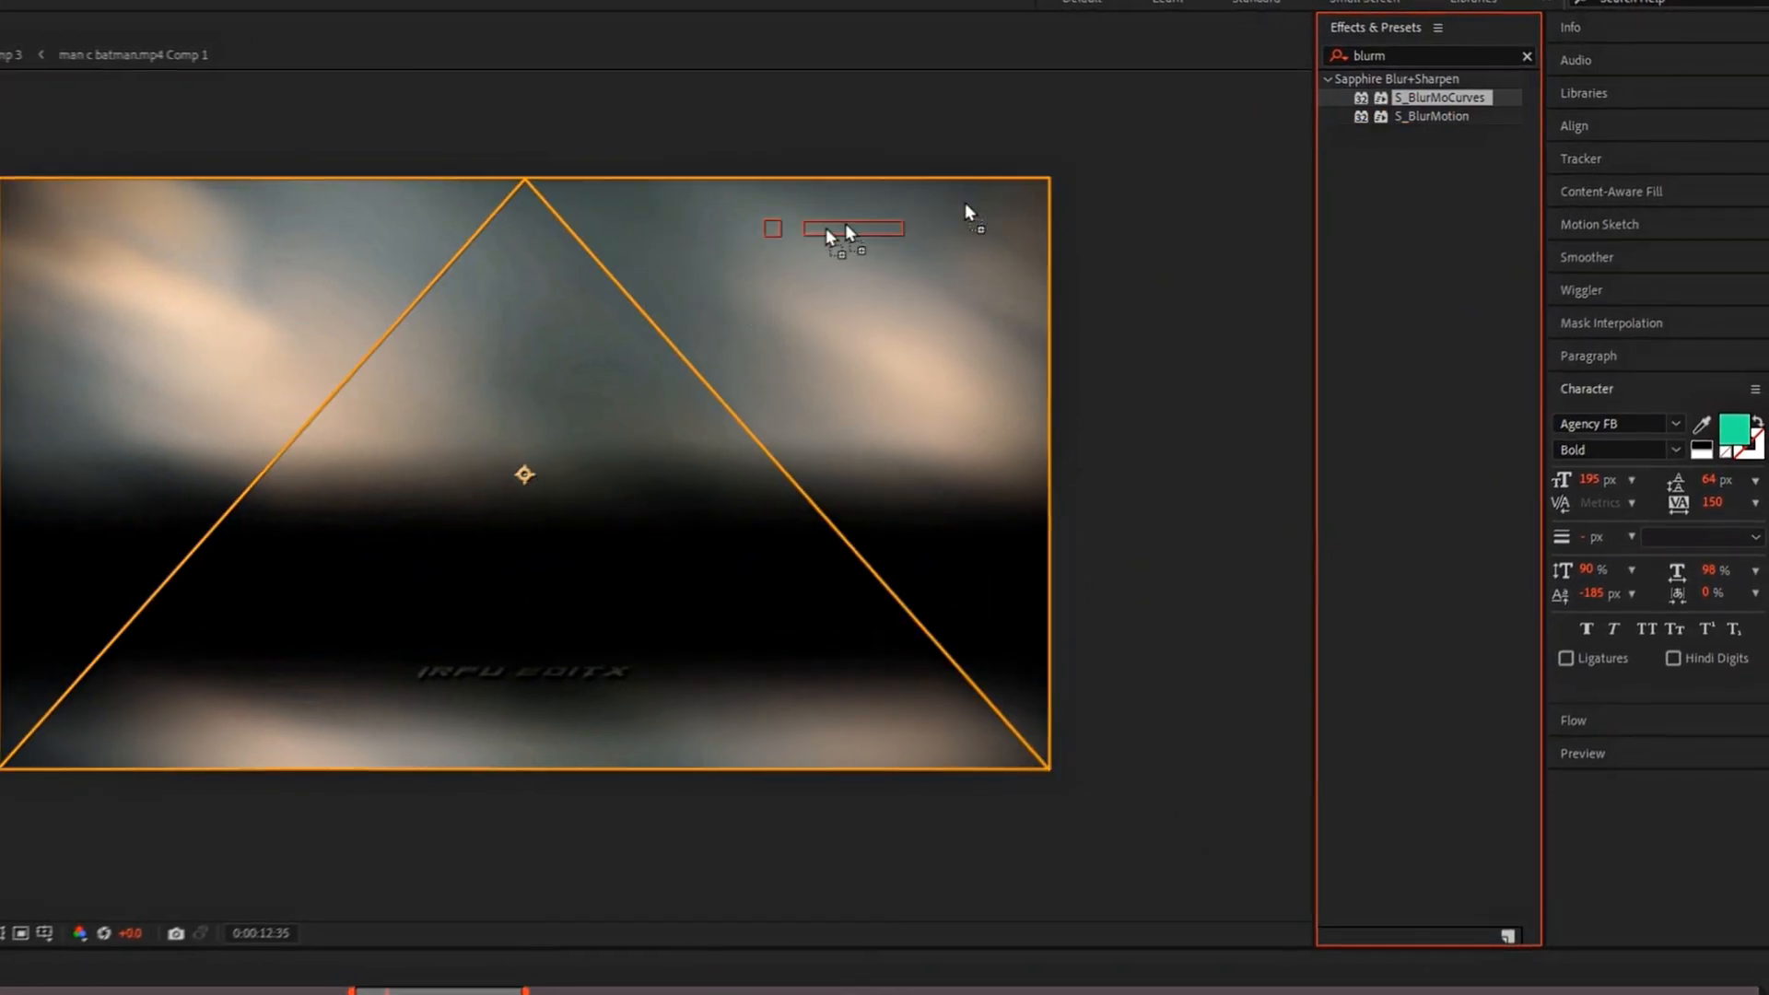
left_click_drag(968, 213, 967, 214)
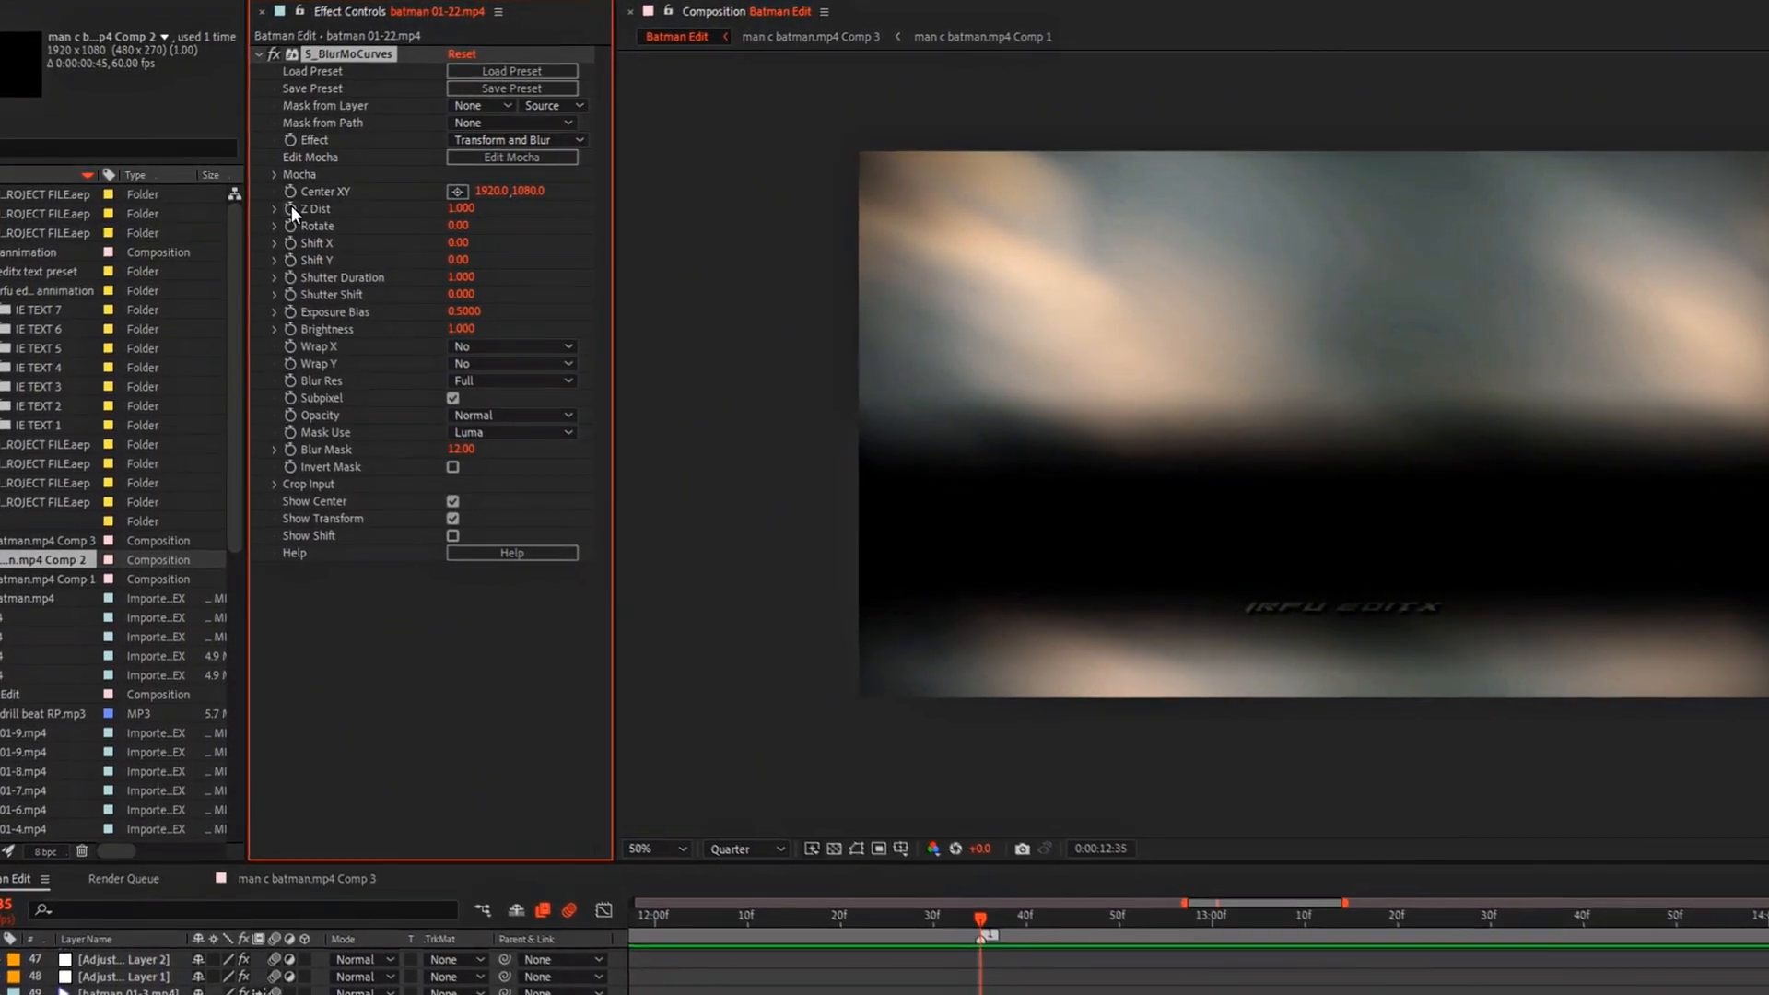
Step: Keyframe S_BlurMoCurves' Z Dist from 1 at 0:00:12:35 to 0.85 at 0:00:14:19
left_click(291, 208)
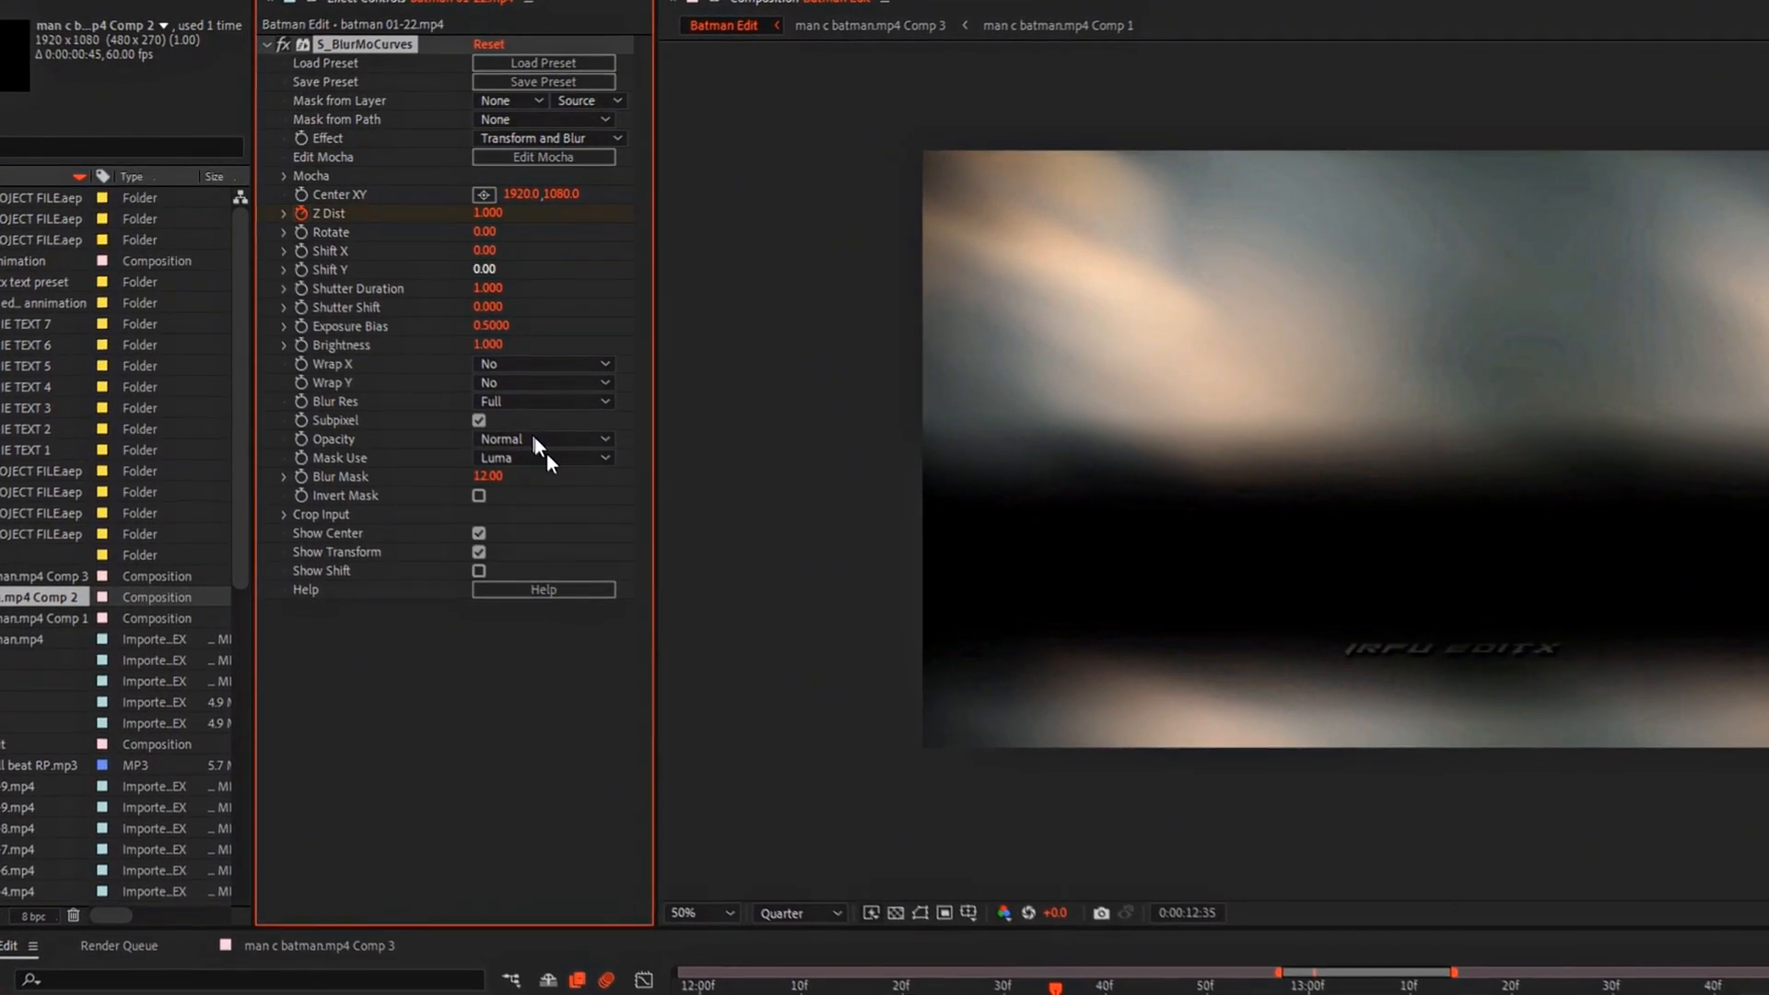
left_click_drag(1056, 988, 1429, 742)
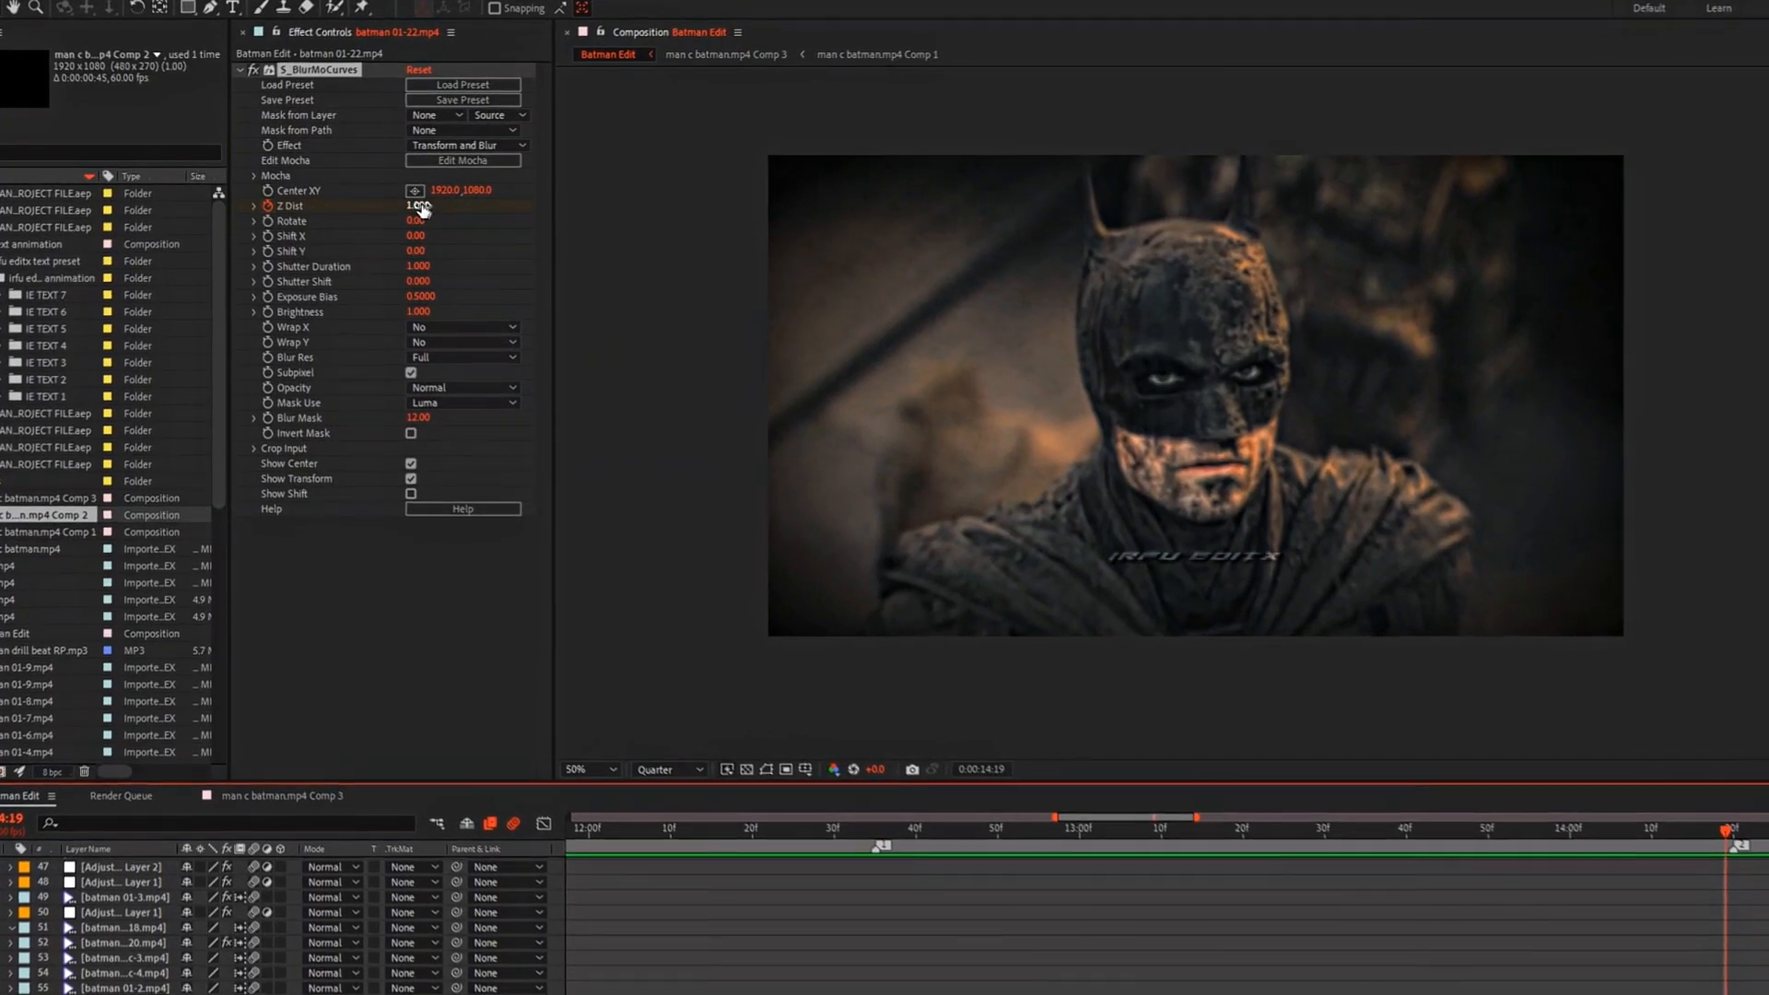
left_click(419, 205)
type("0")
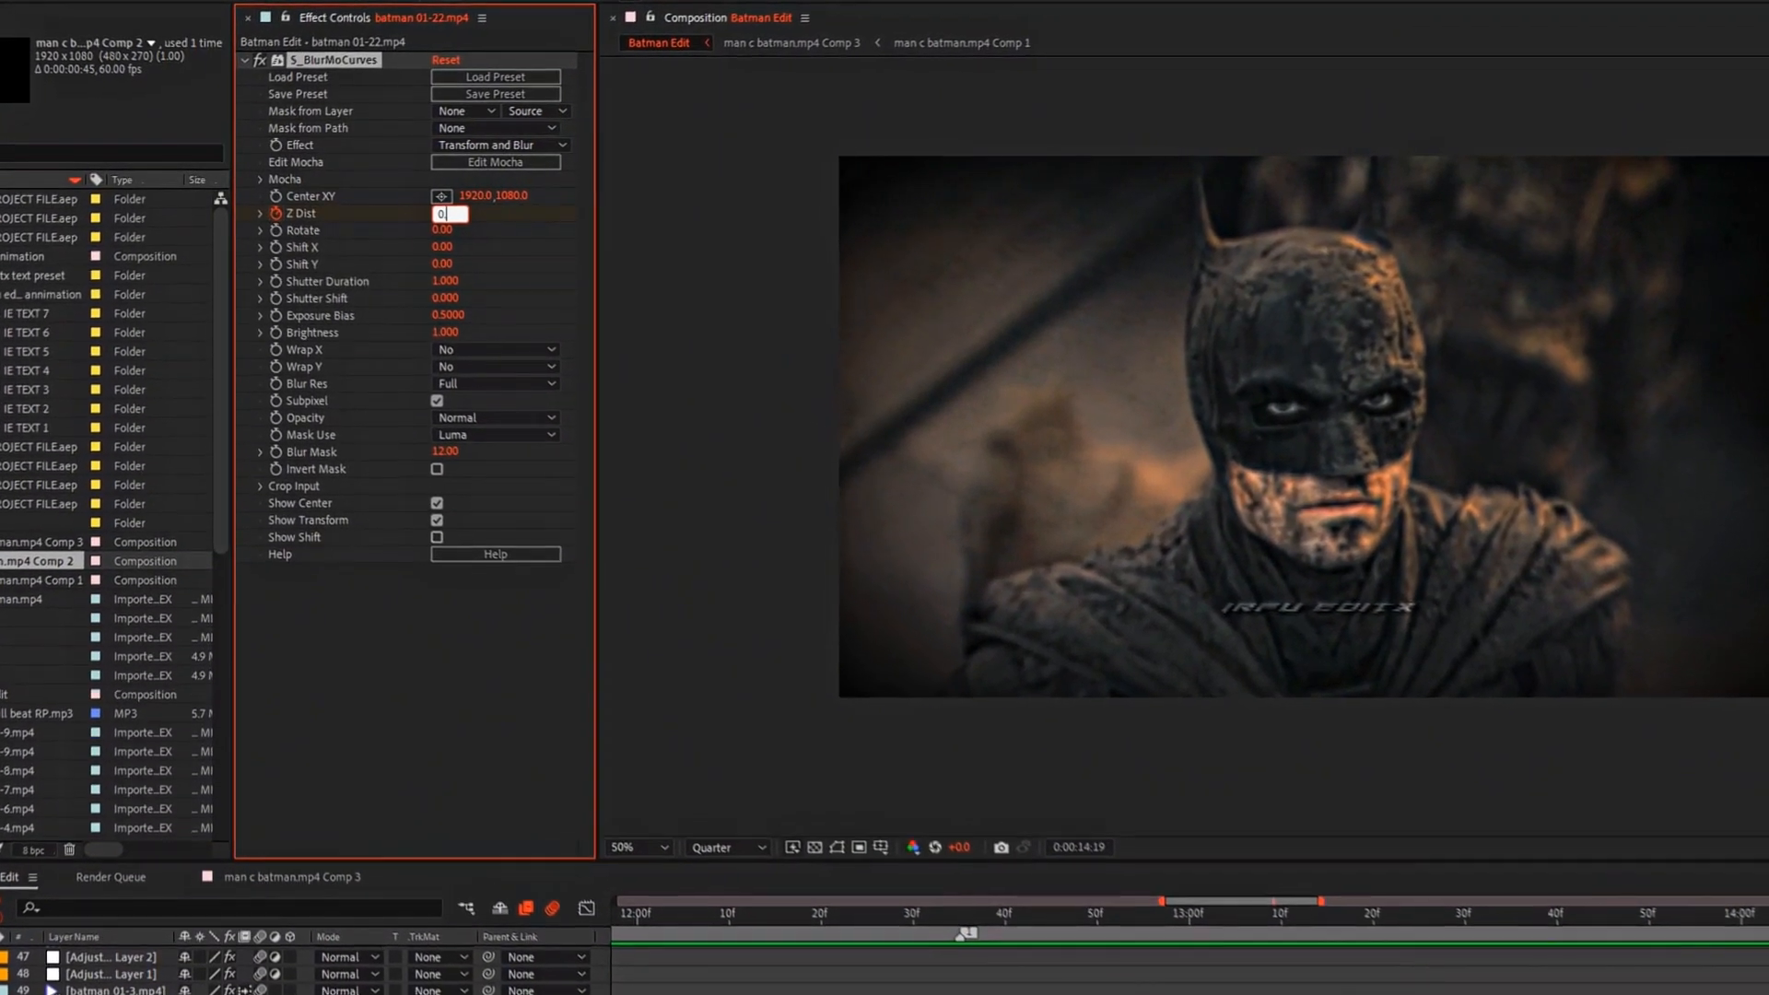
type(".85")
key("Return")
Step: Select both Z Dist keyframes and apply Easy Ease to them
left_click(1457, 845)
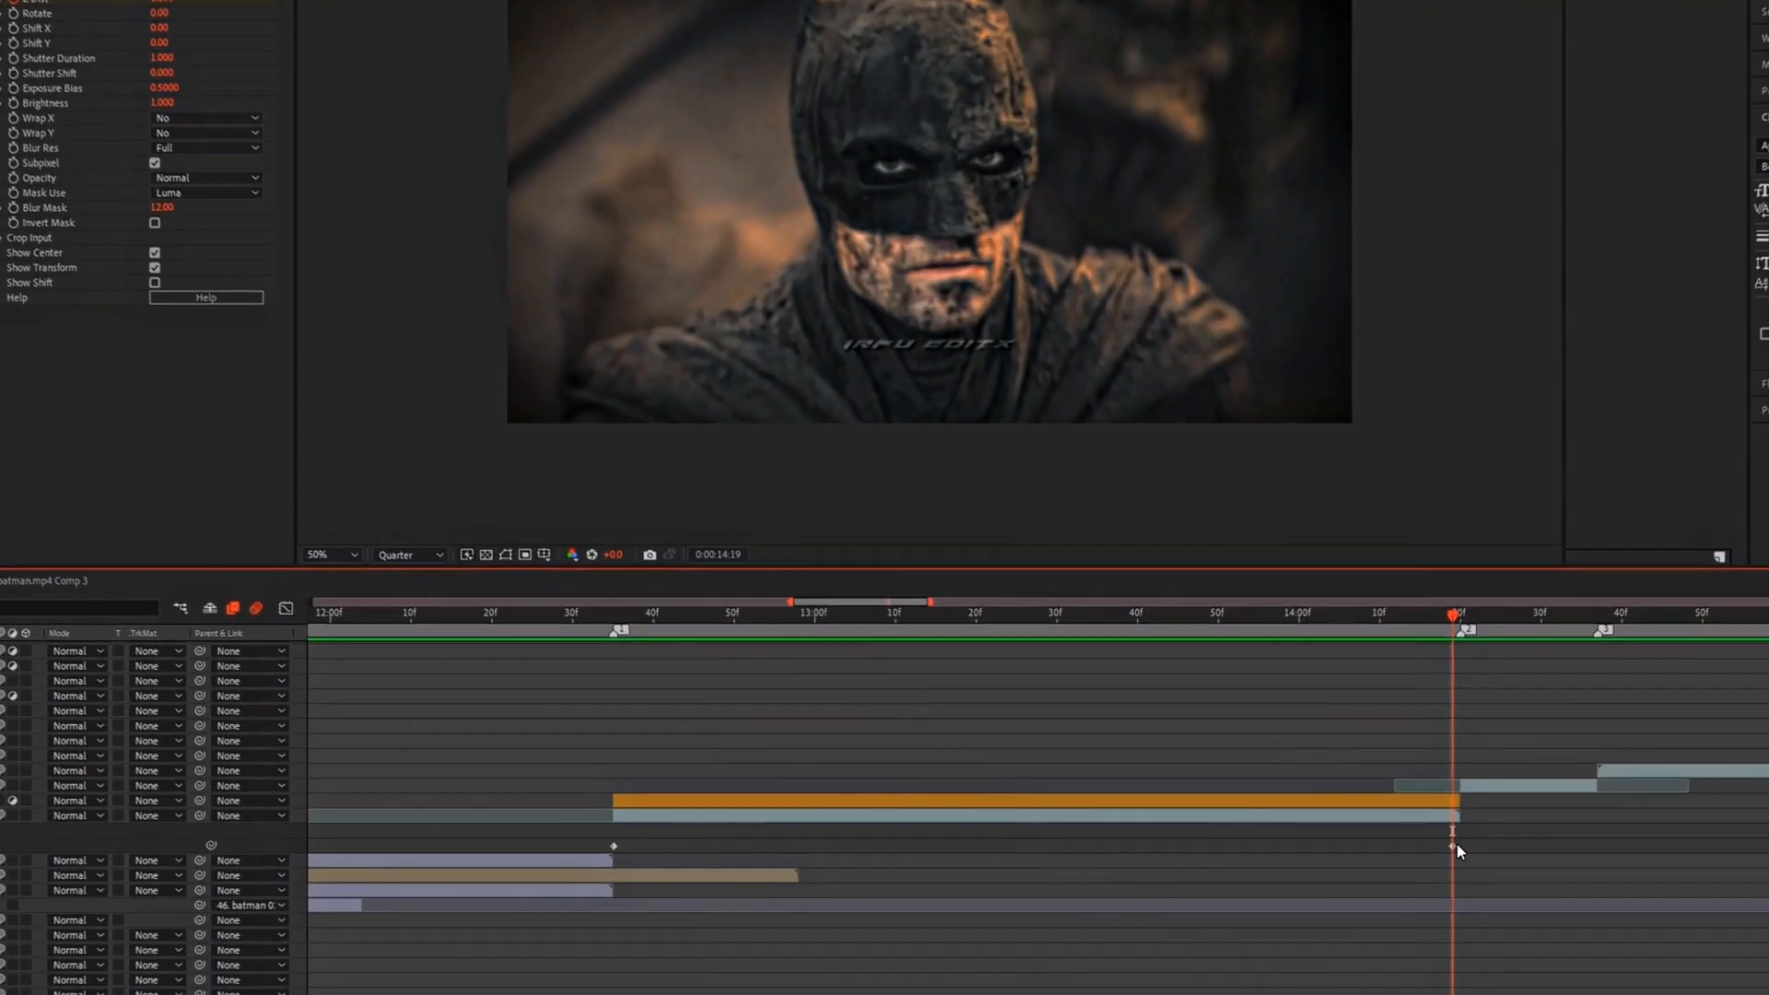
left_click_drag(1459, 844, 573, 849)
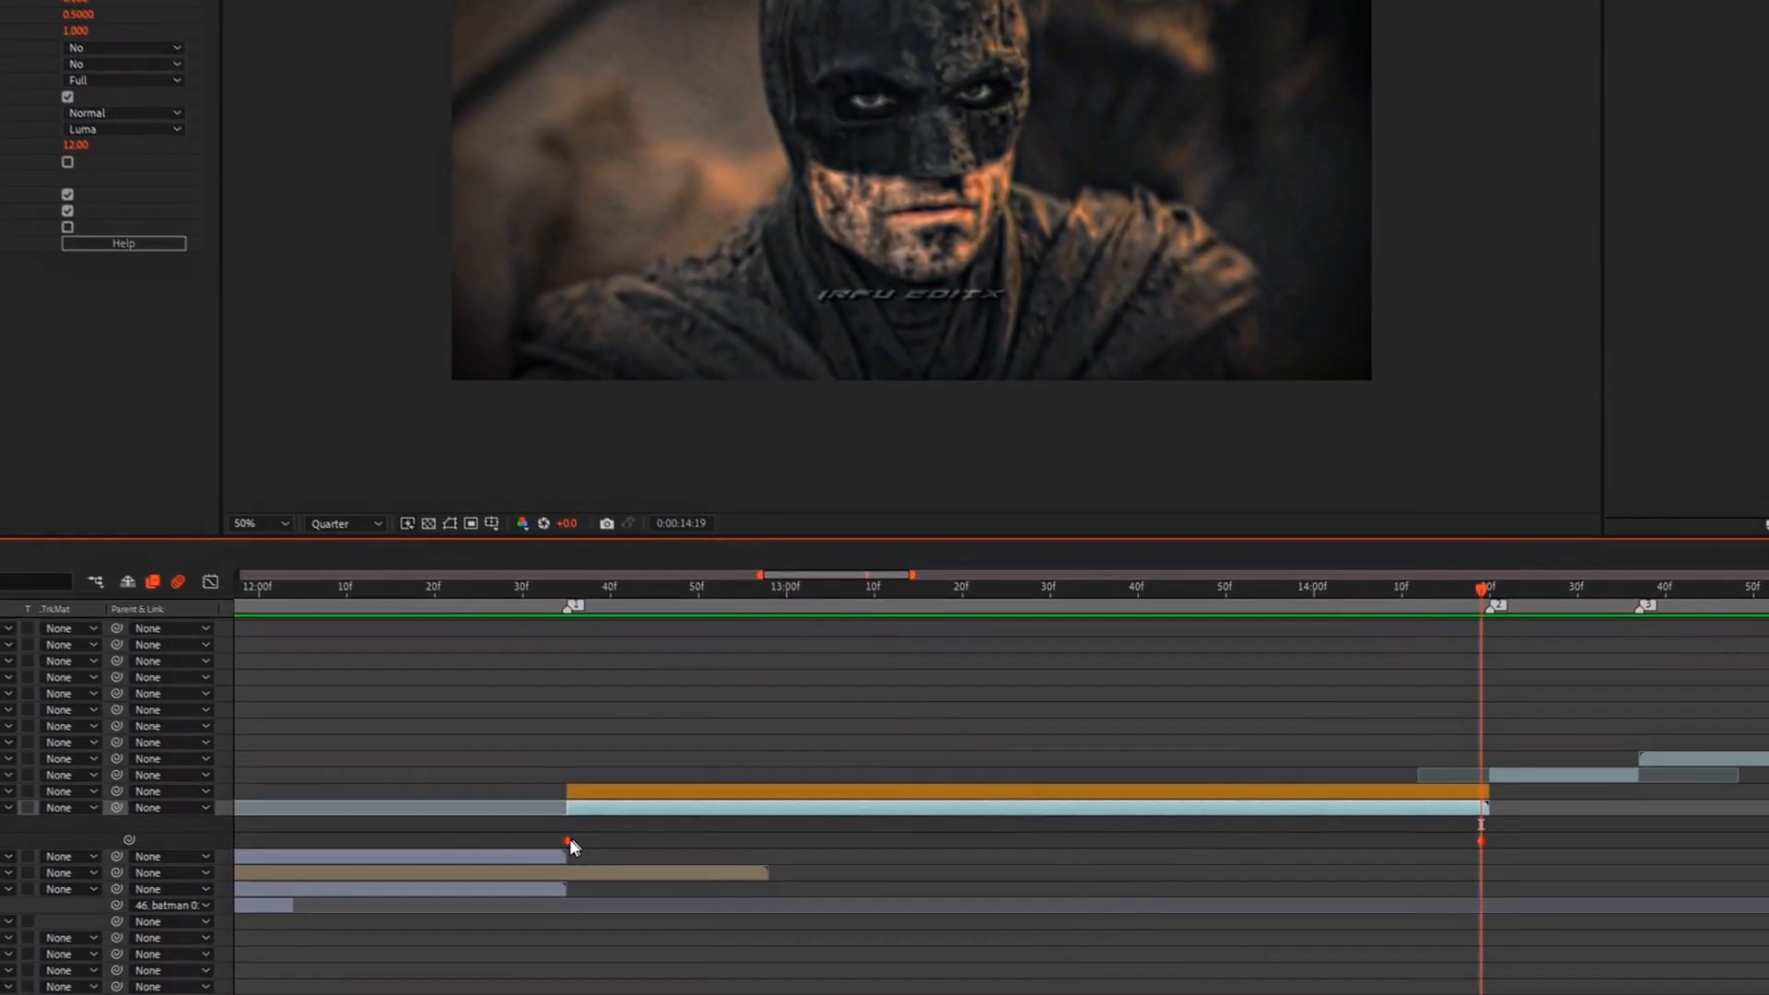
right_click(569, 838)
mouse_move(654, 832)
left_click(1191, 693)
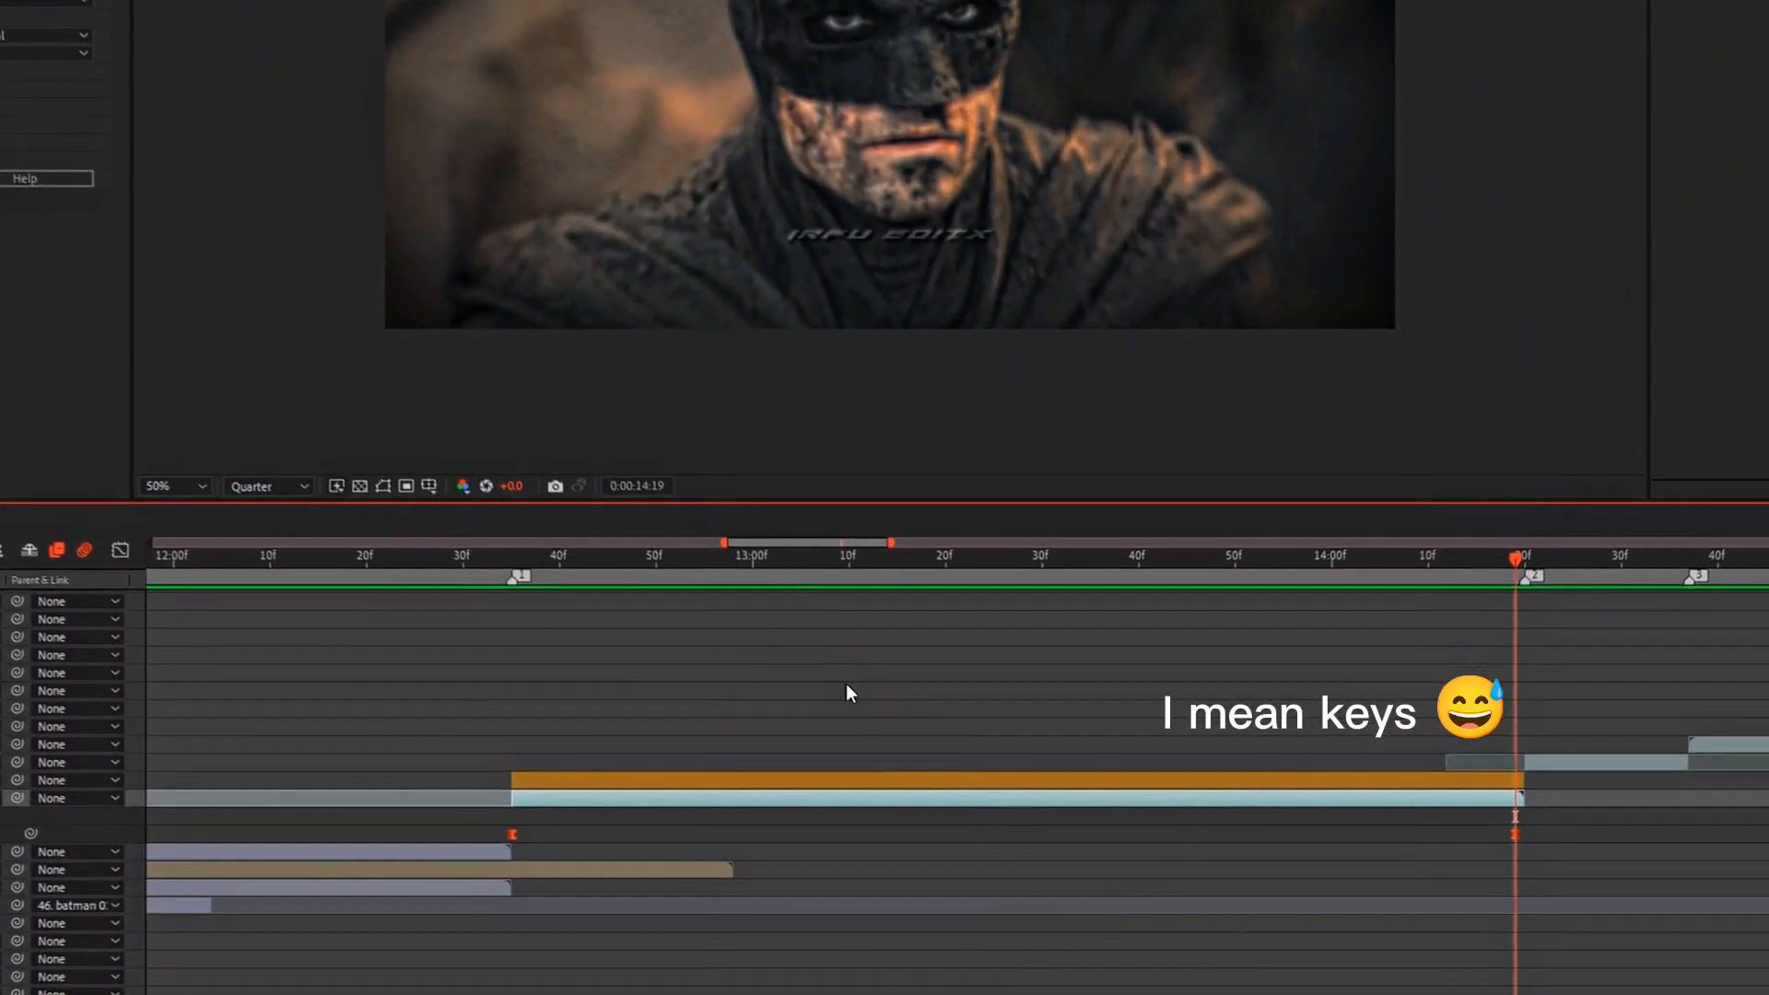
Step: Reshape the Z Dist value curve to be steep at both ends and flat between, and move its last keyframe slightly past the clip's end
key("shift+F3")
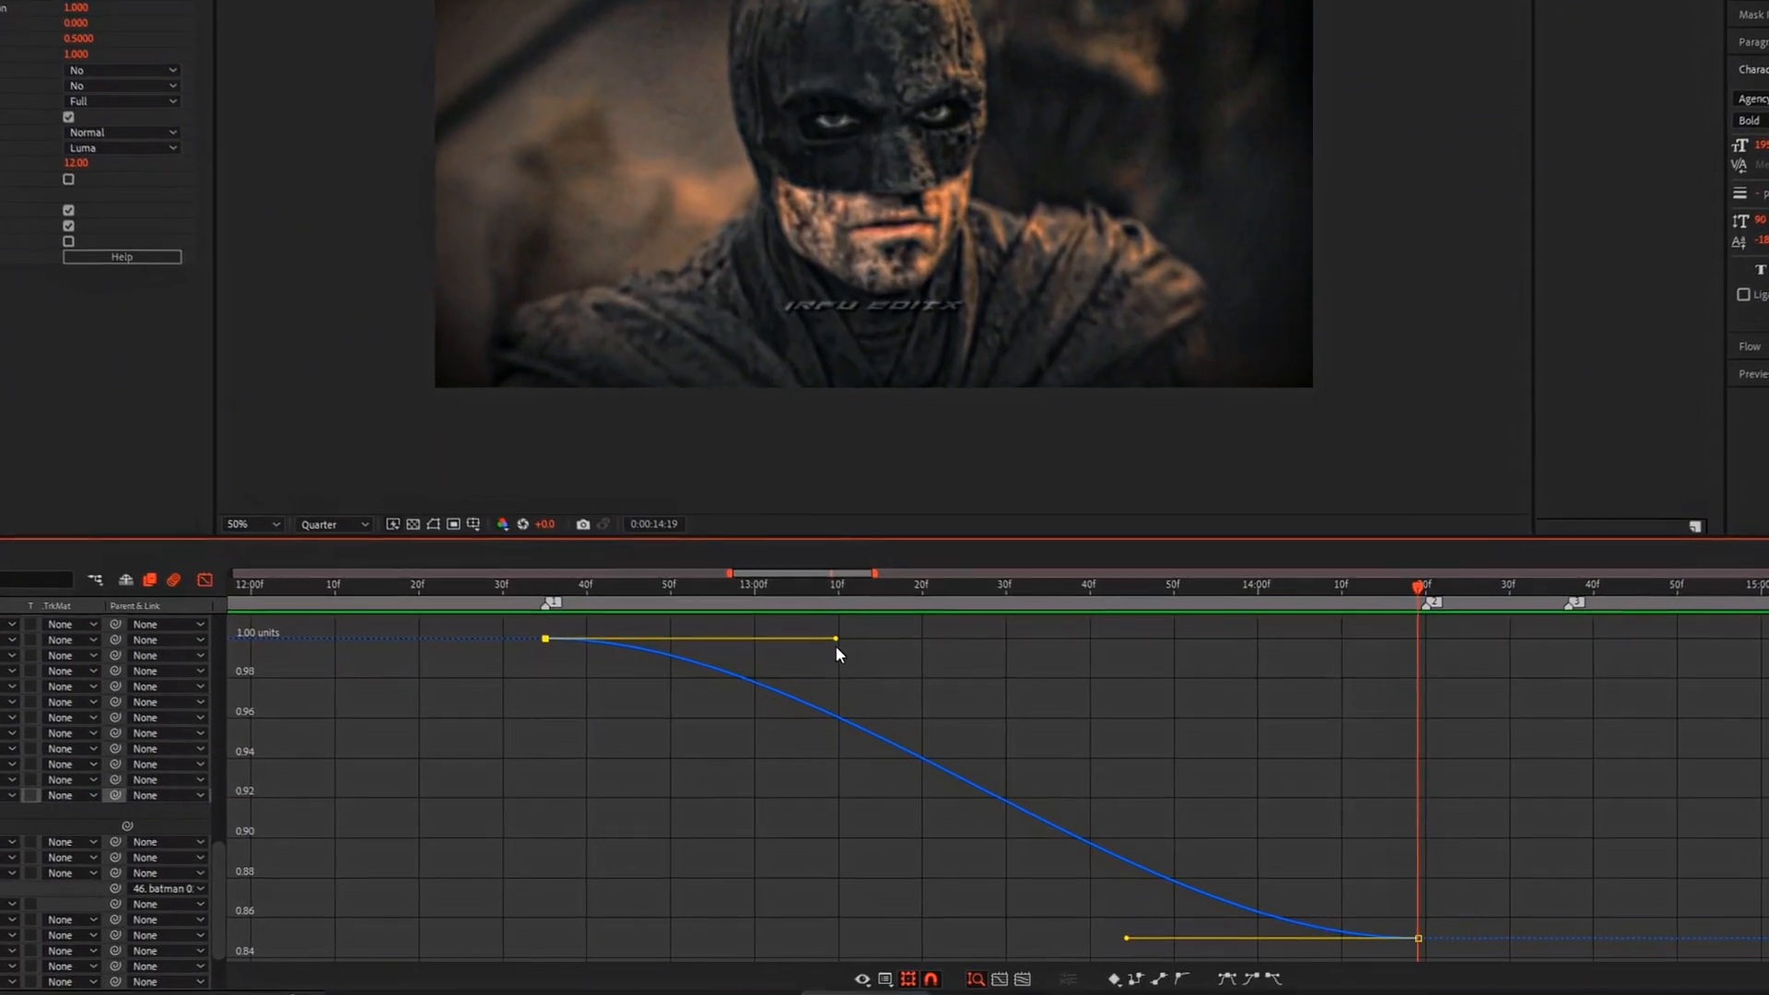
left_click_drag(836, 639, 572, 883)
left_click_drag(1125, 938, 1347, 704)
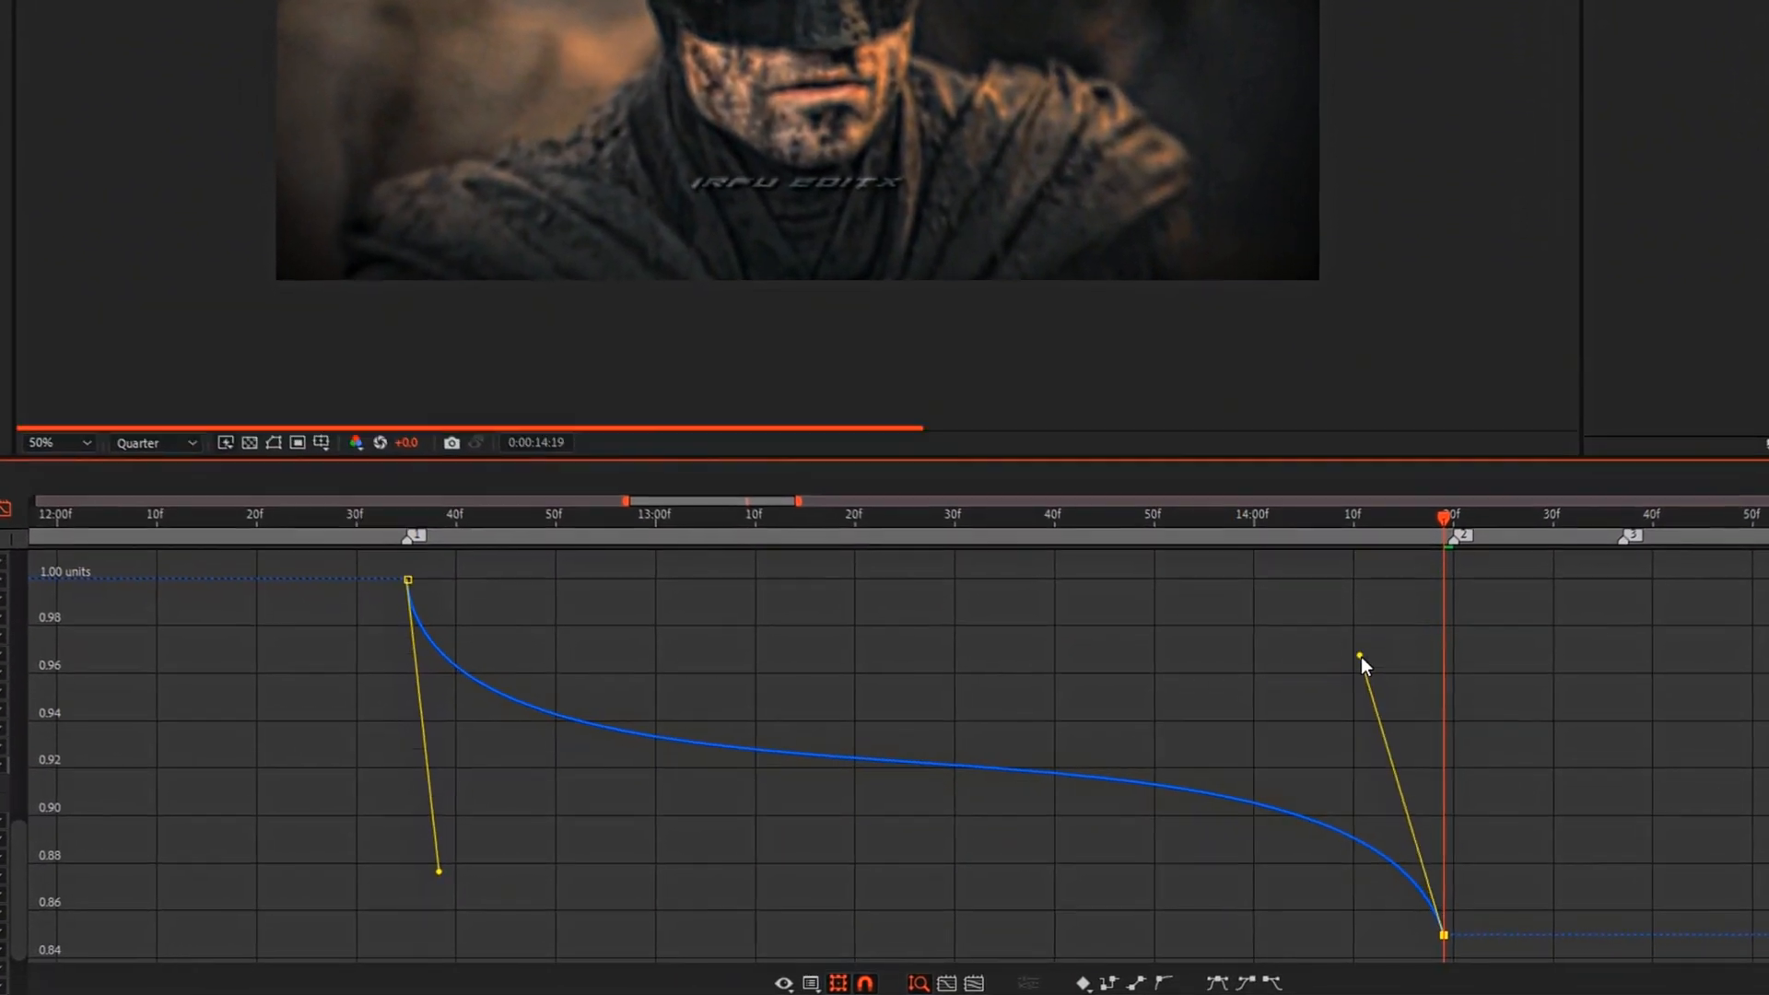
key("shift+F3")
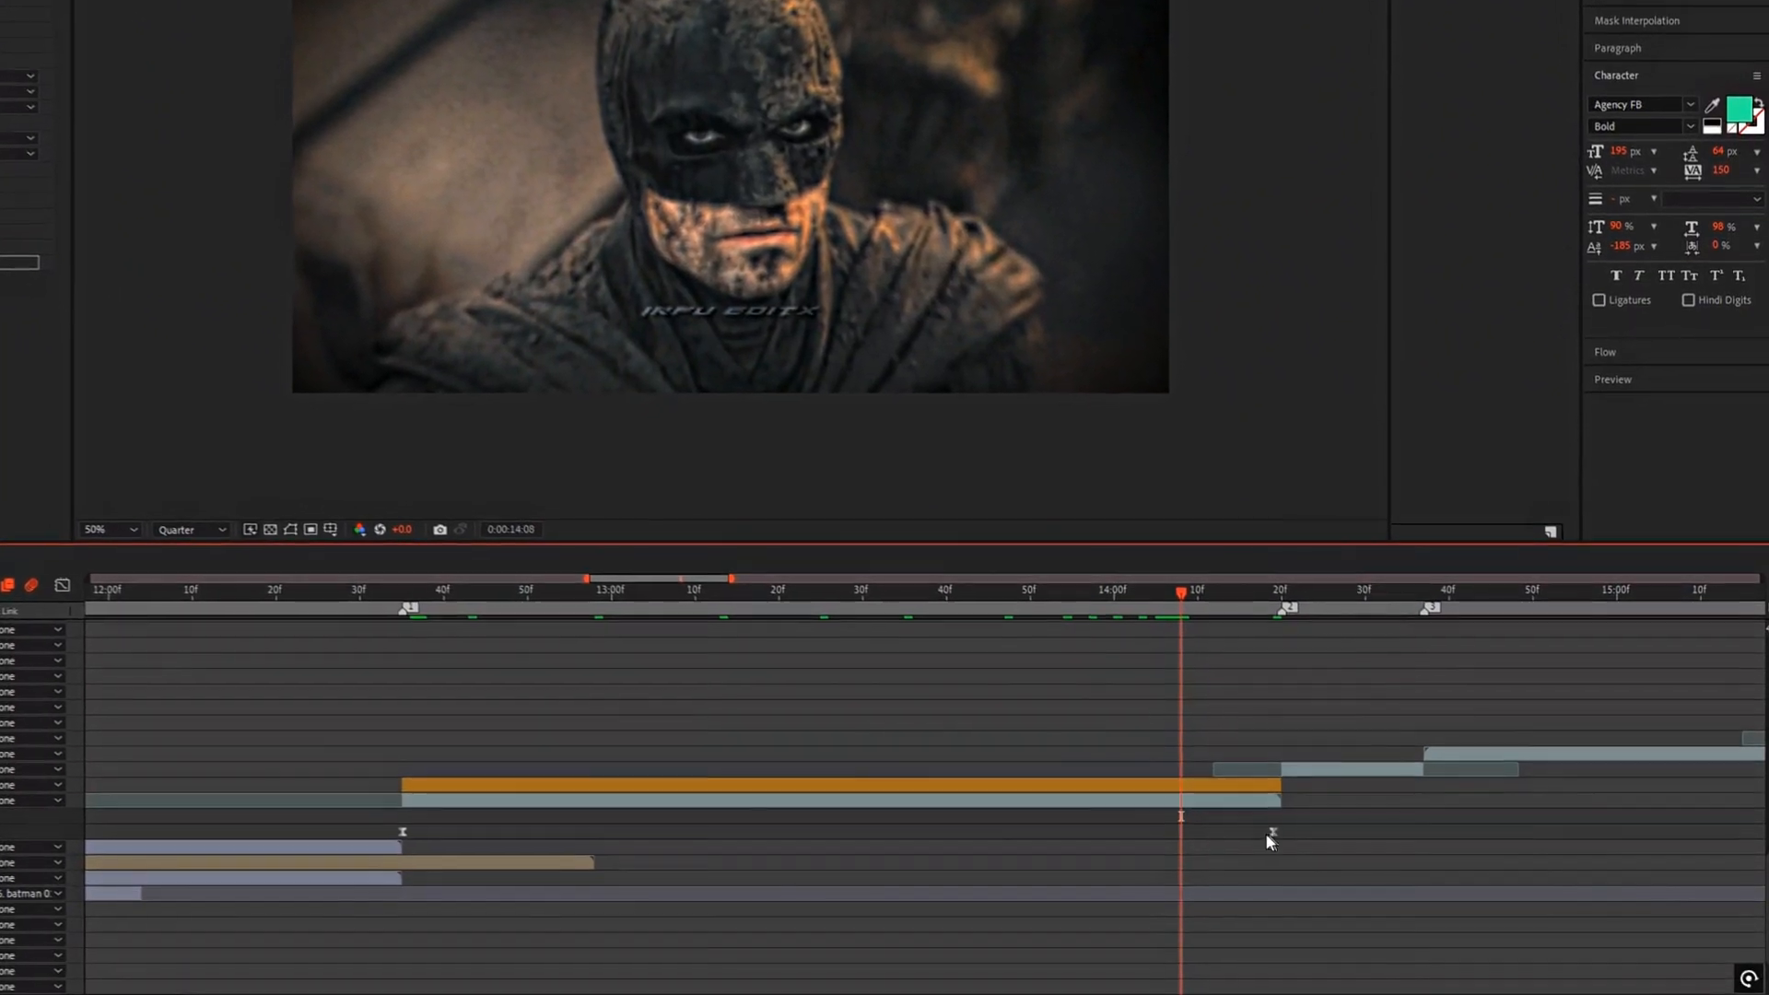
left_click(1271, 833)
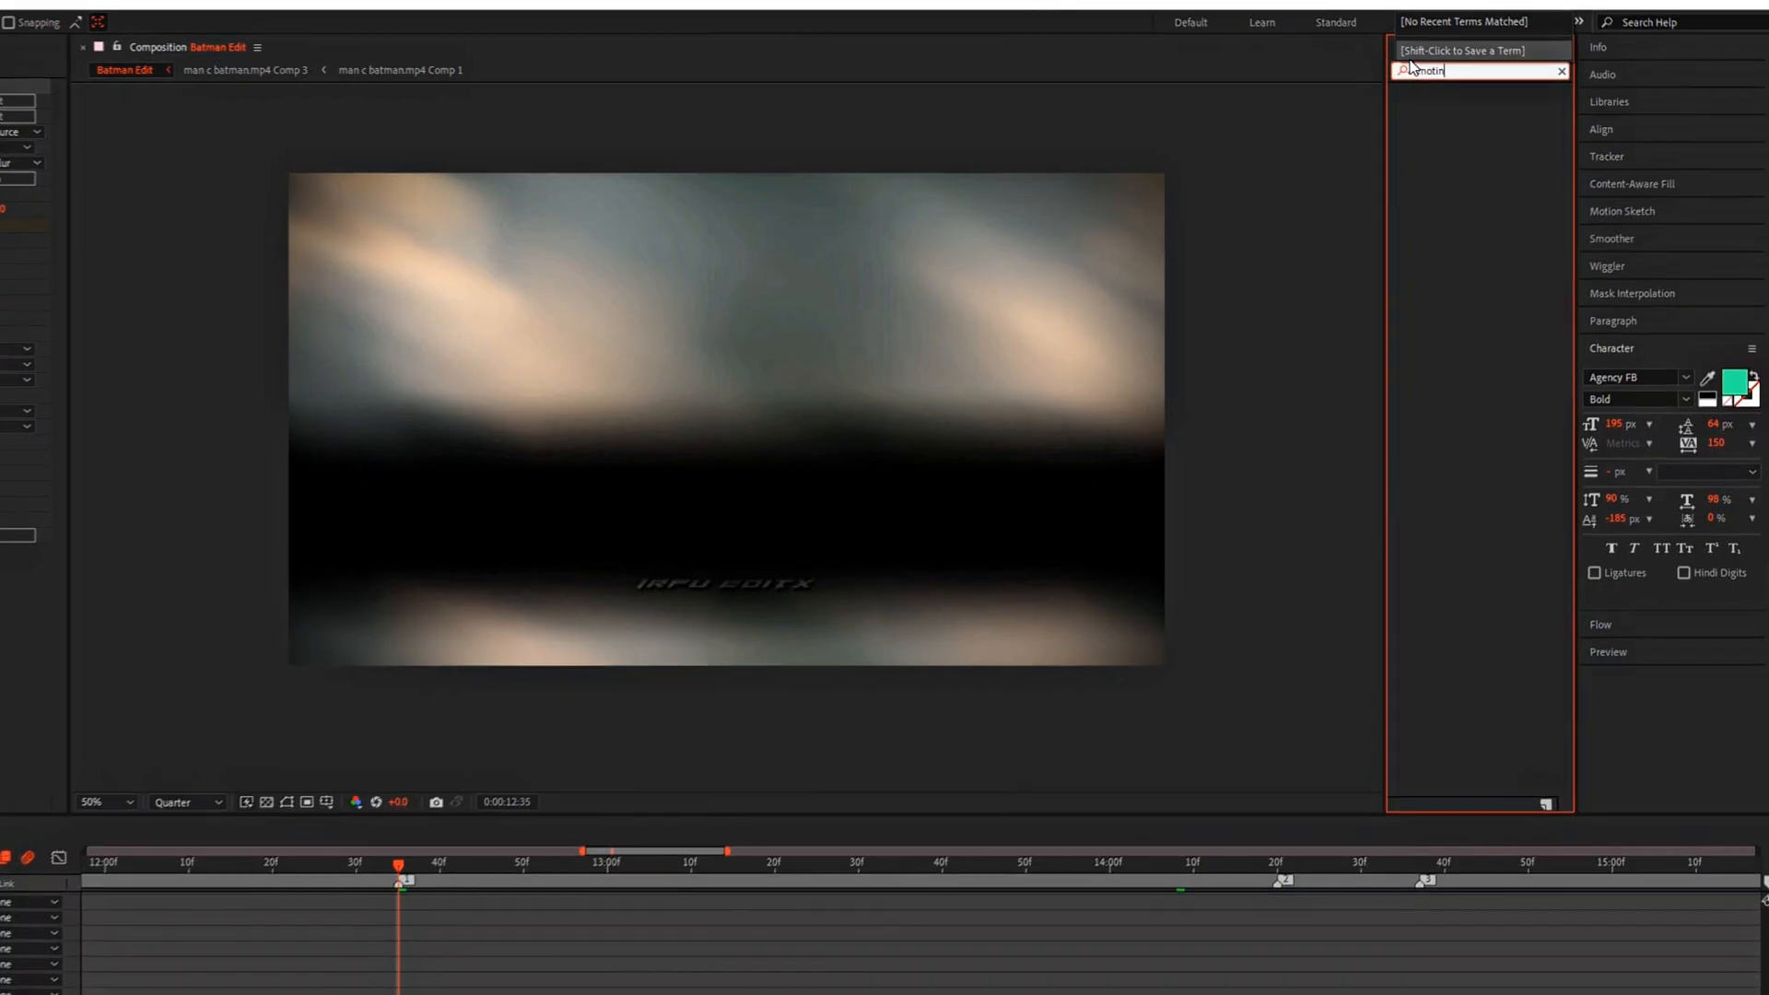
Step: Apply Motion Tile to the batman 01-22.mp4 clip with Output Width and Output Height at 200 and Mirror Edges enabled
key("BackSpace")
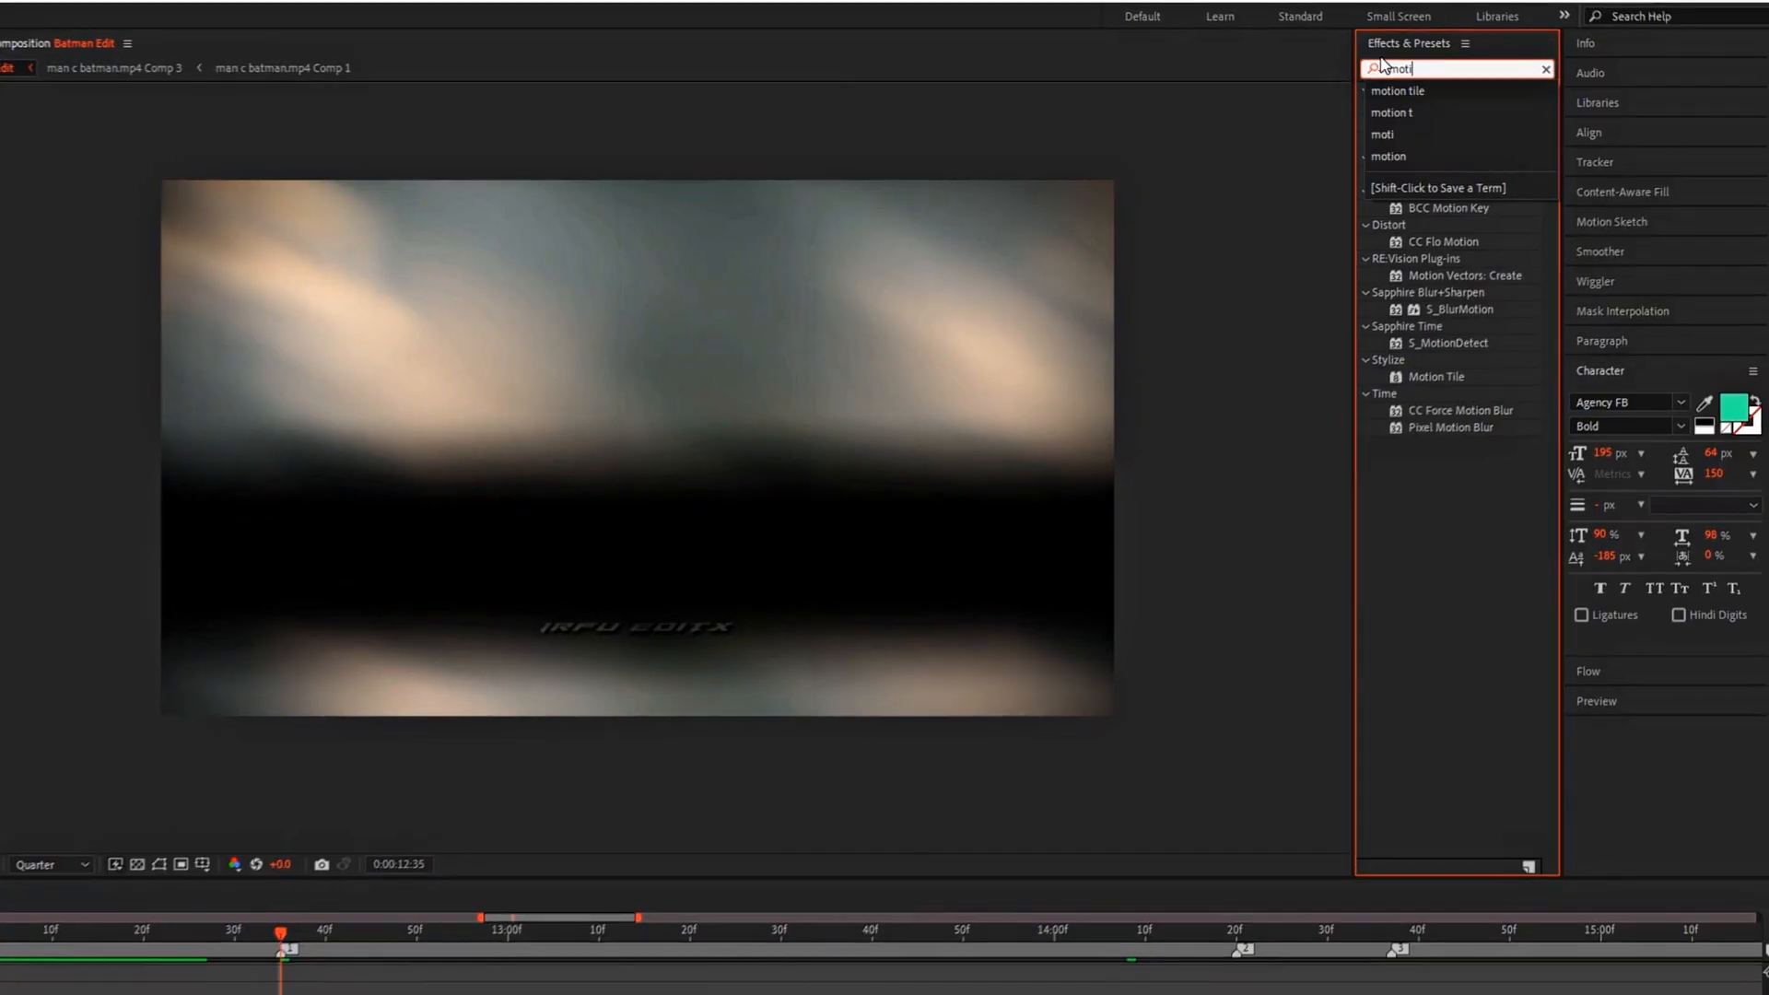
left_click_drag(1430, 378, 469, 501)
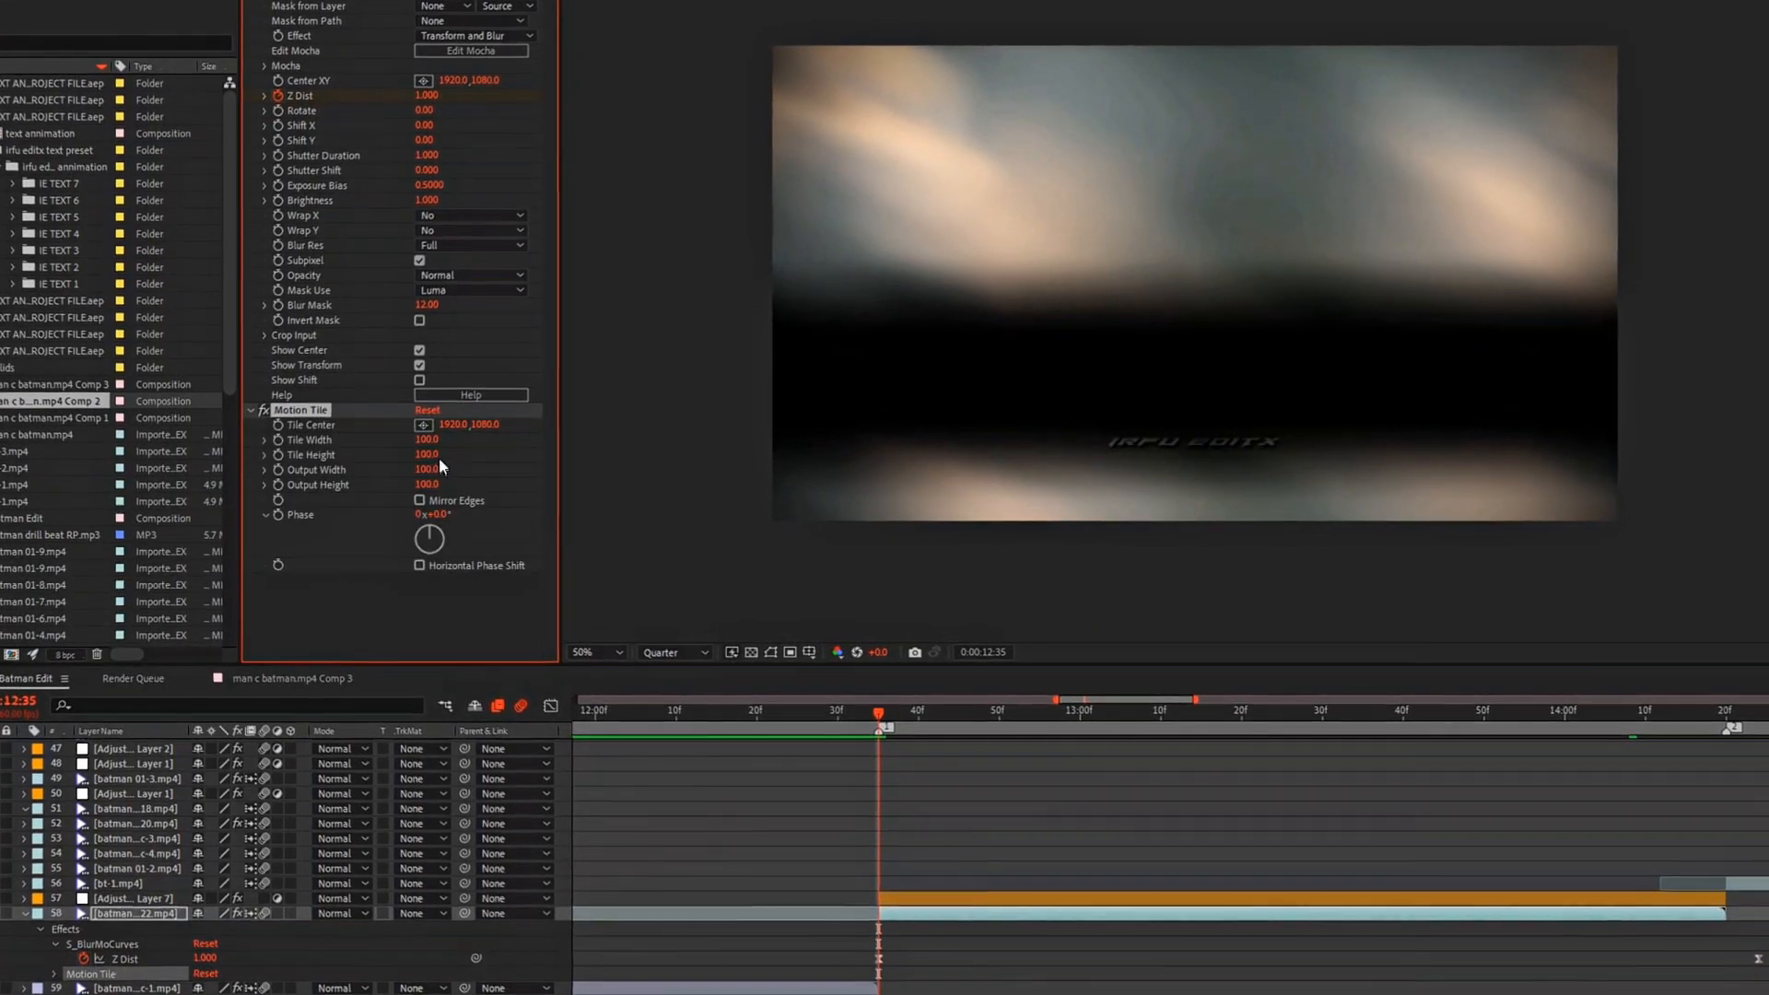
left_click(429, 484)
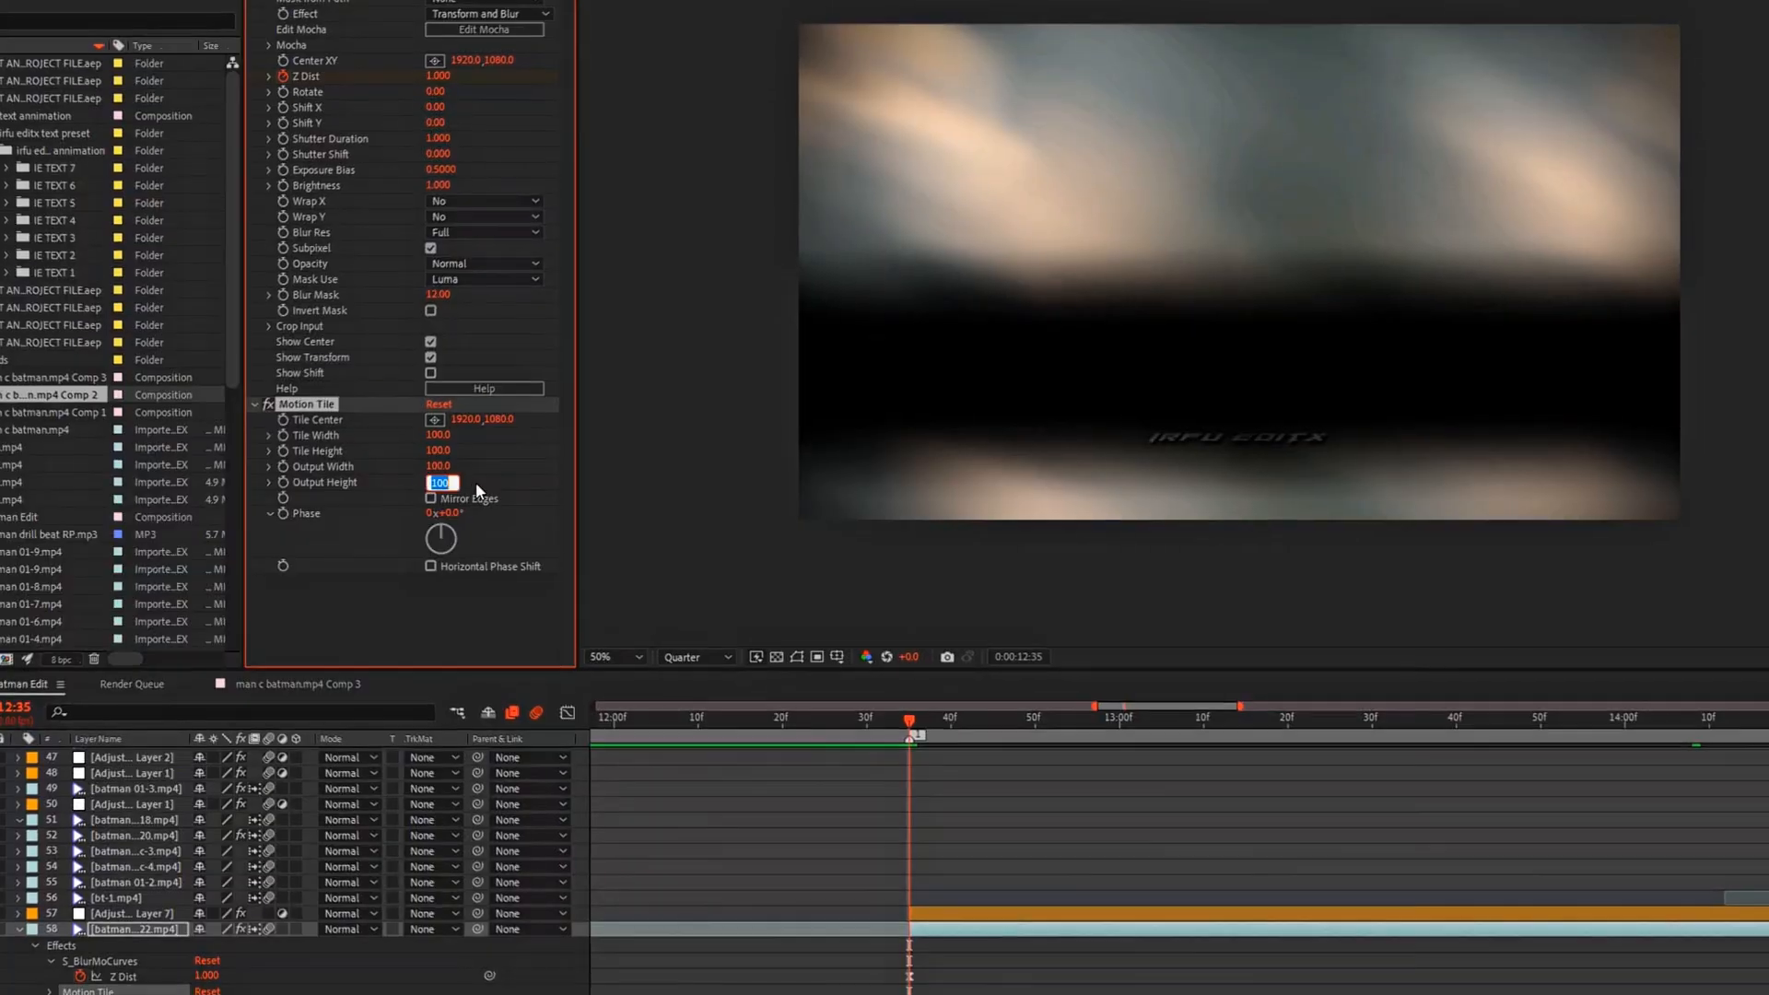
type("200")
key("Return")
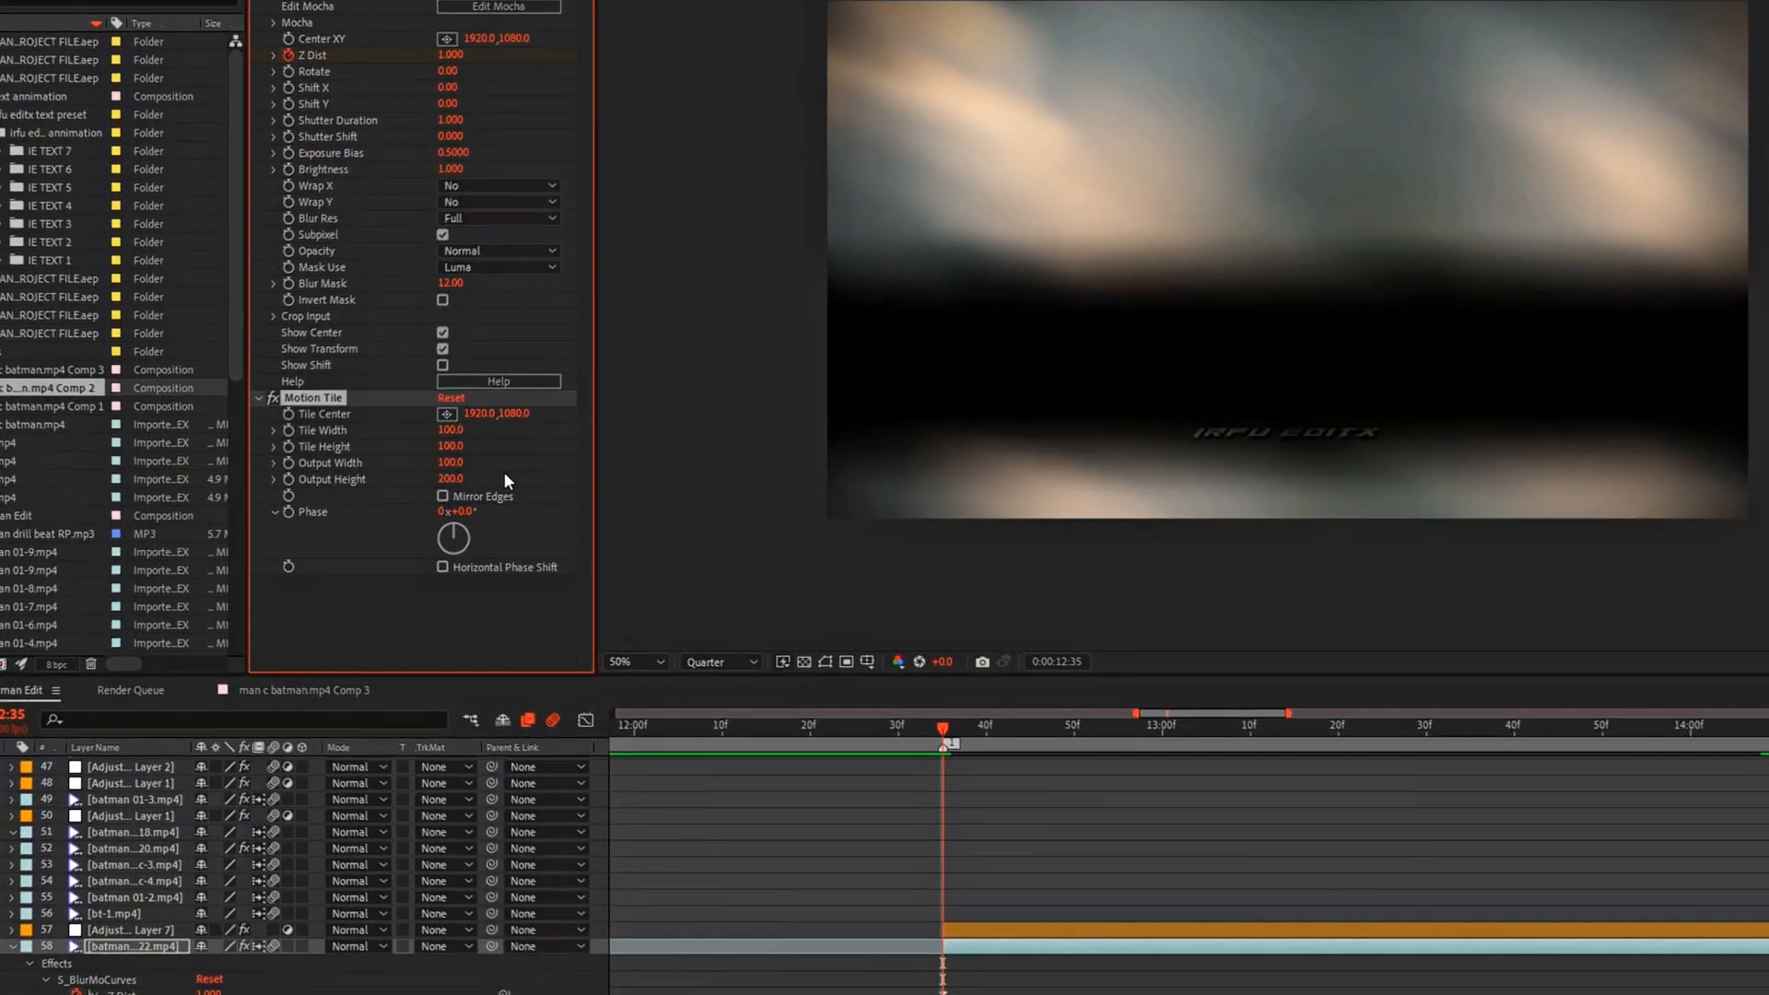
left_click(450, 462)
type("20")
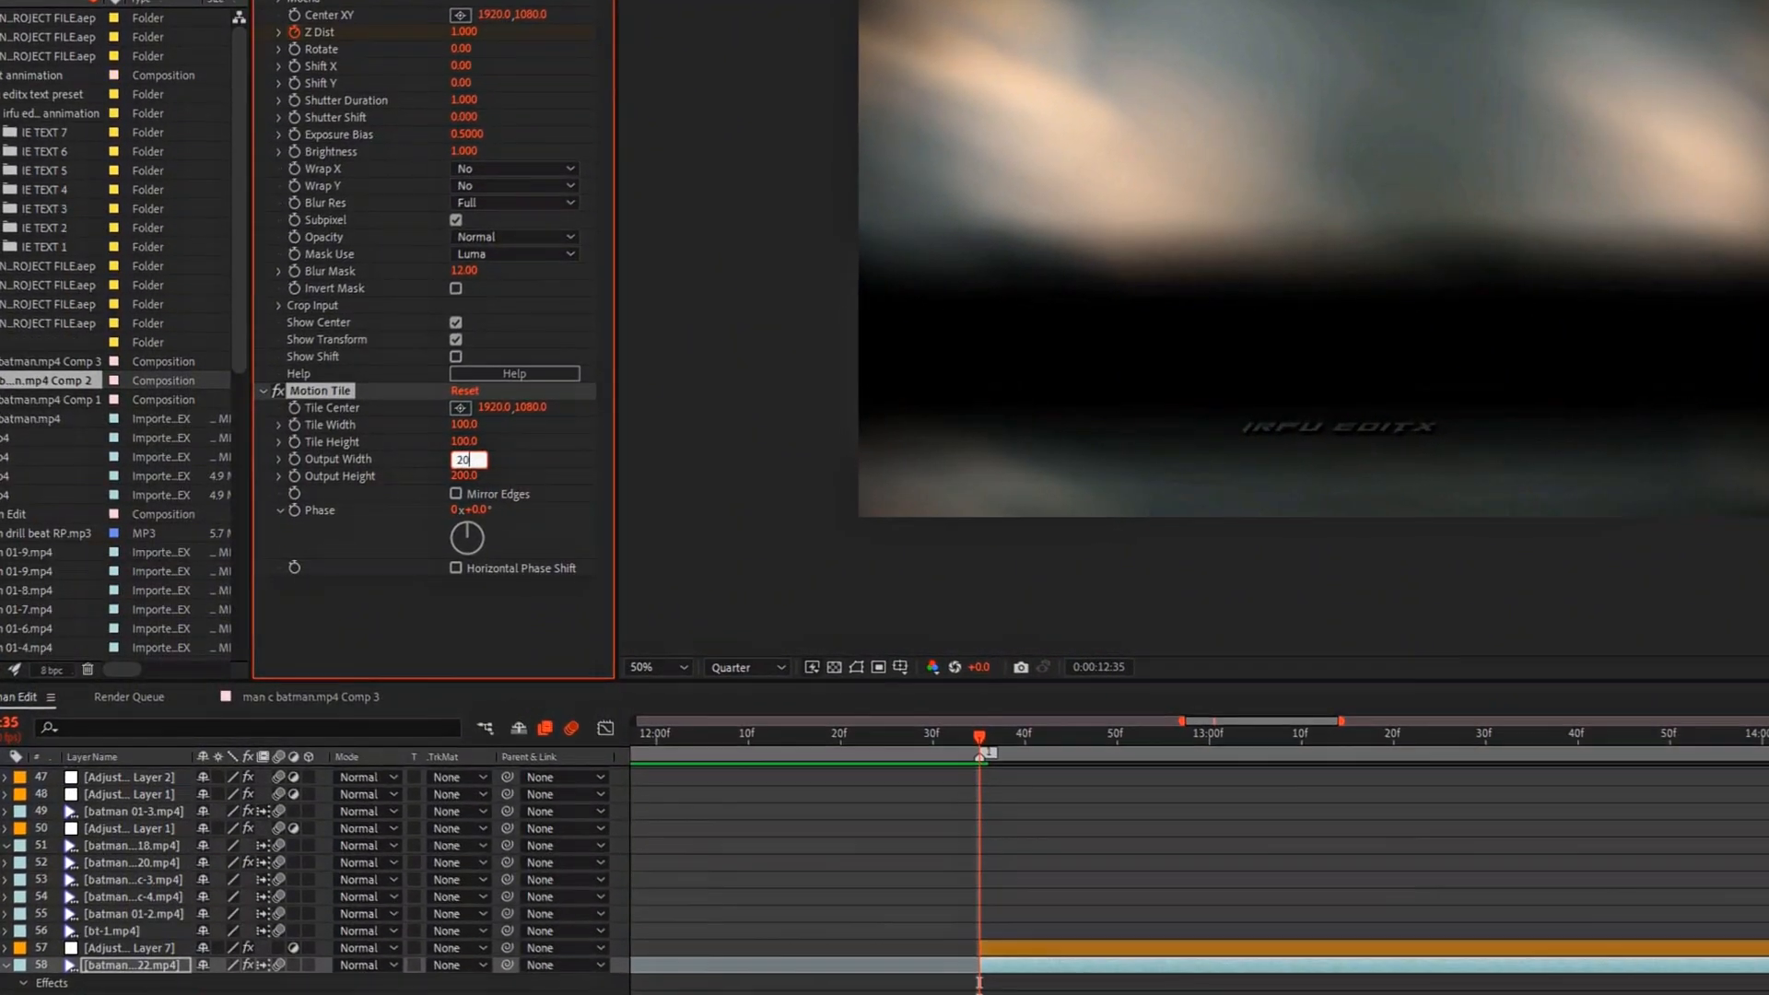
type("0")
key("Return")
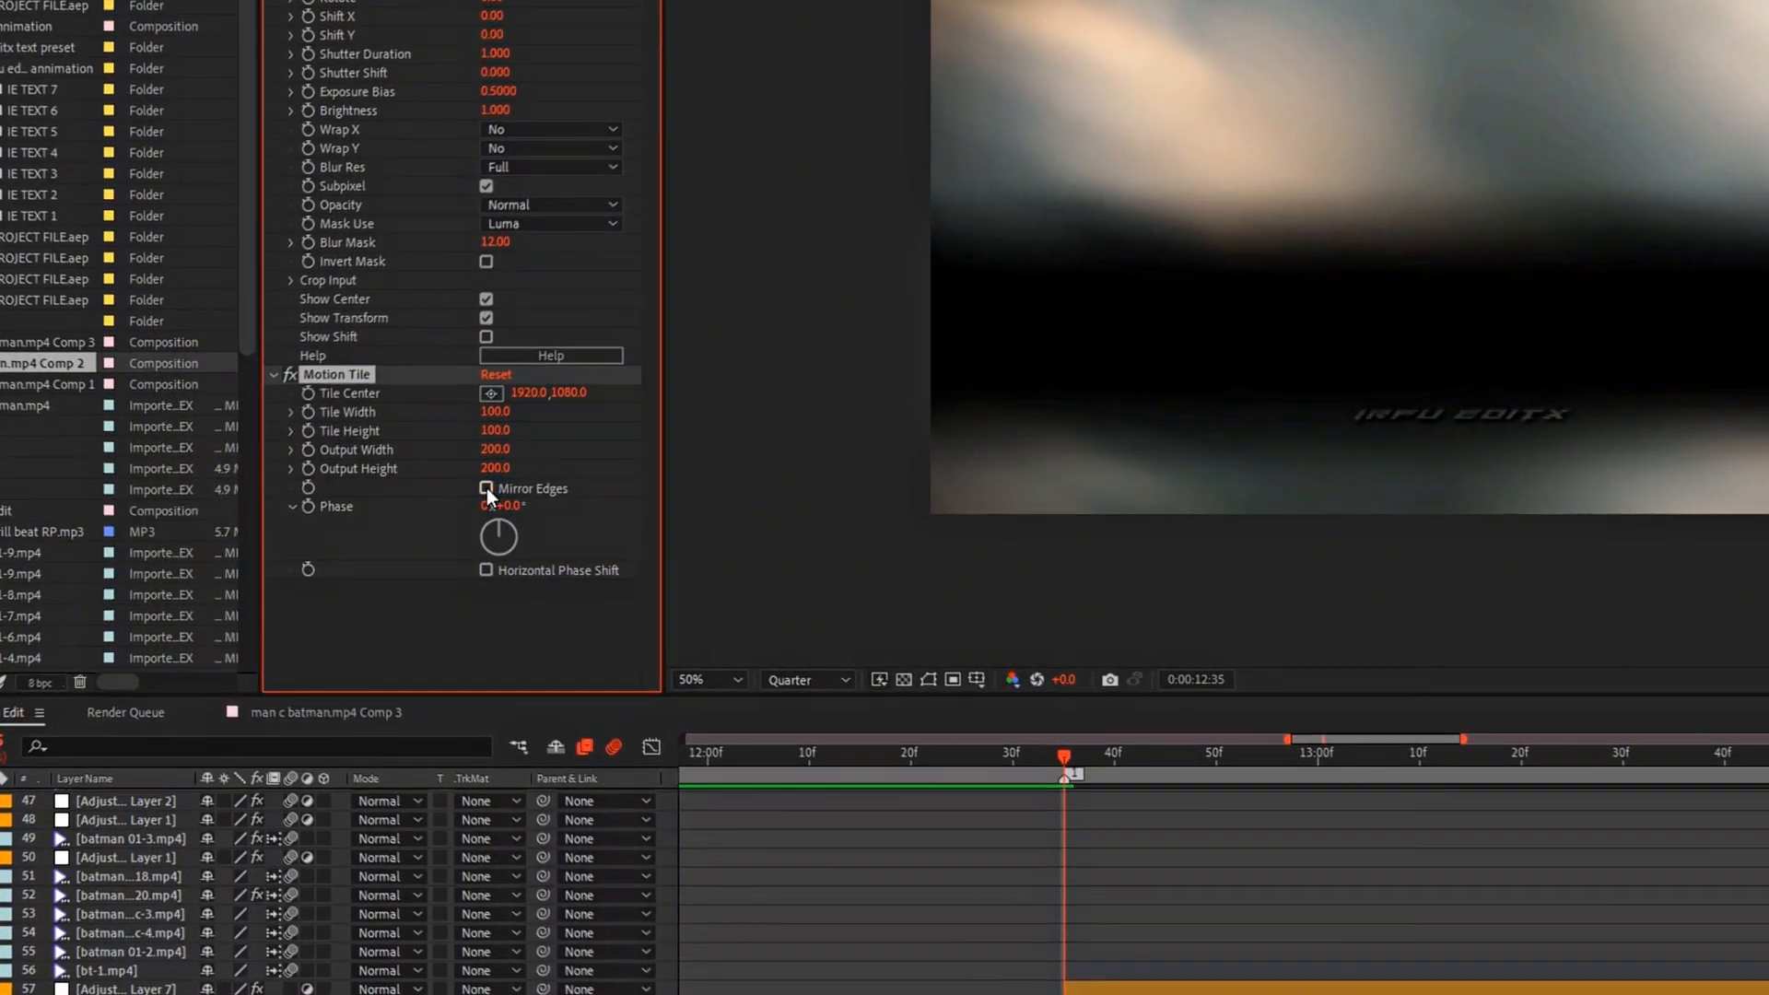
left_click(487, 488)
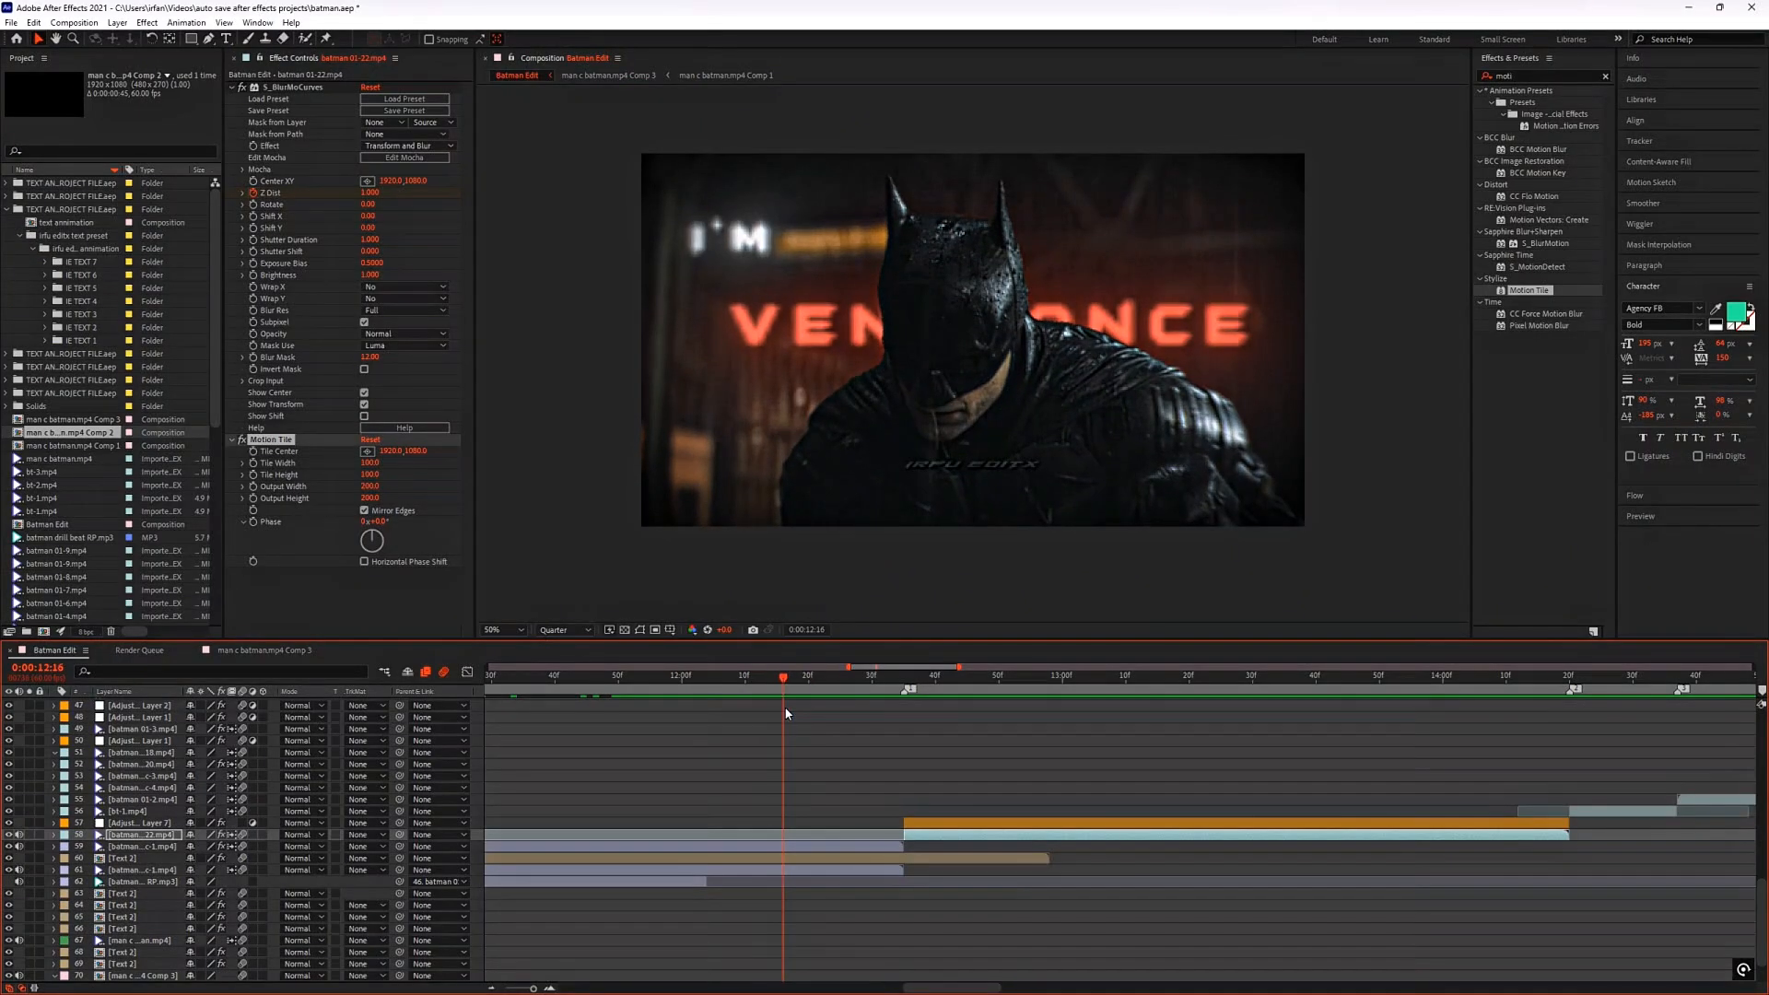
Step: Play back the transition into the batman 01-22.mp4 clip from 0:00:12:16
key("space")
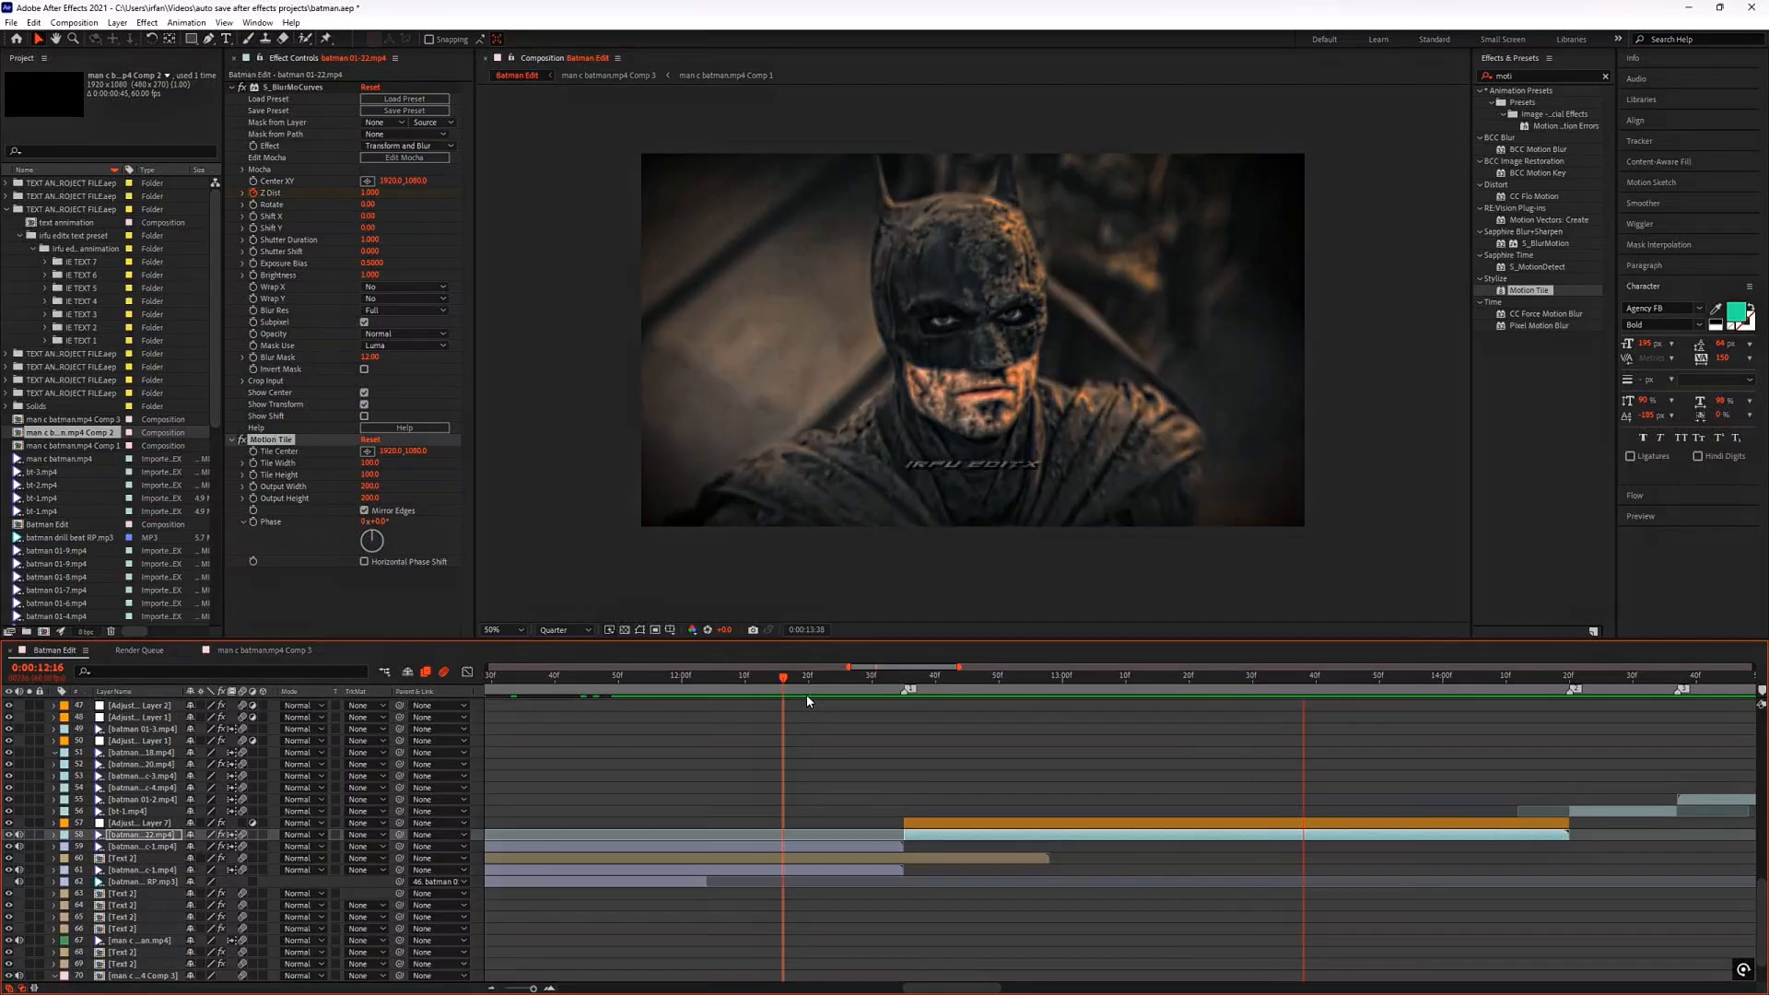
left_click(790, 686)
left_click_drag(752, 692, 965, 774)
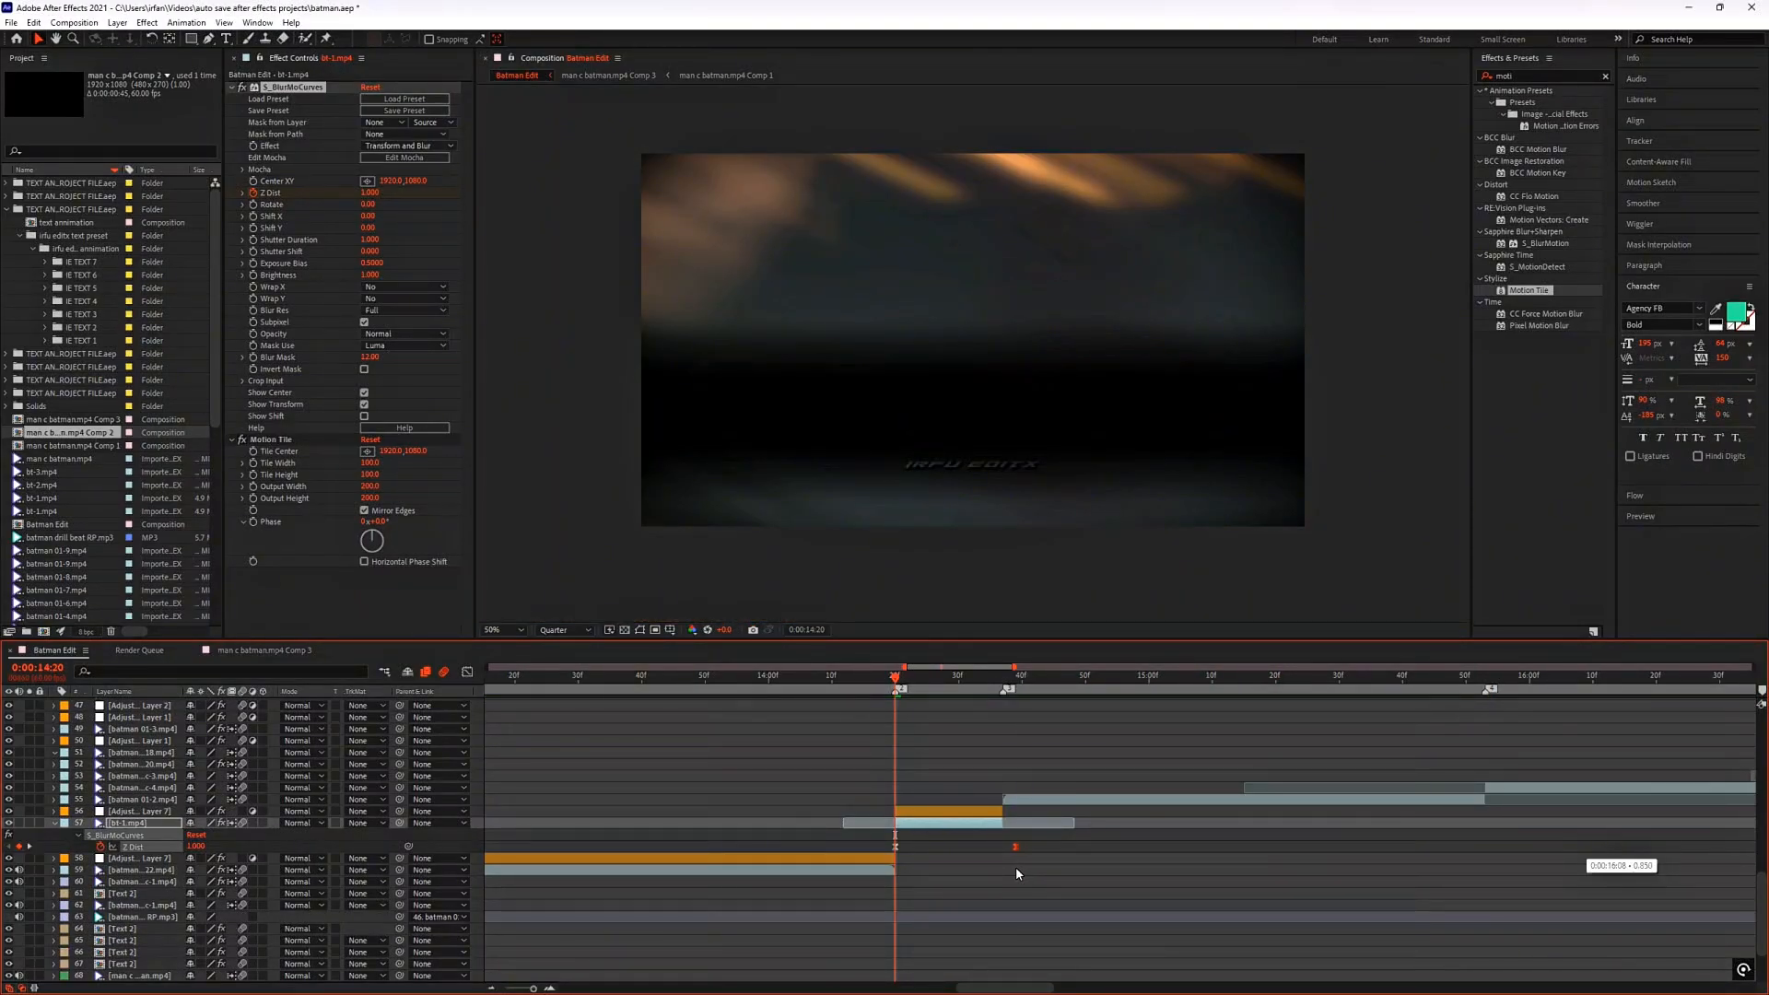
Step: Scrub through the start of the bt-1.mp4 clip up to 0:00:14:31 to check its transition
left_click(911, 685)
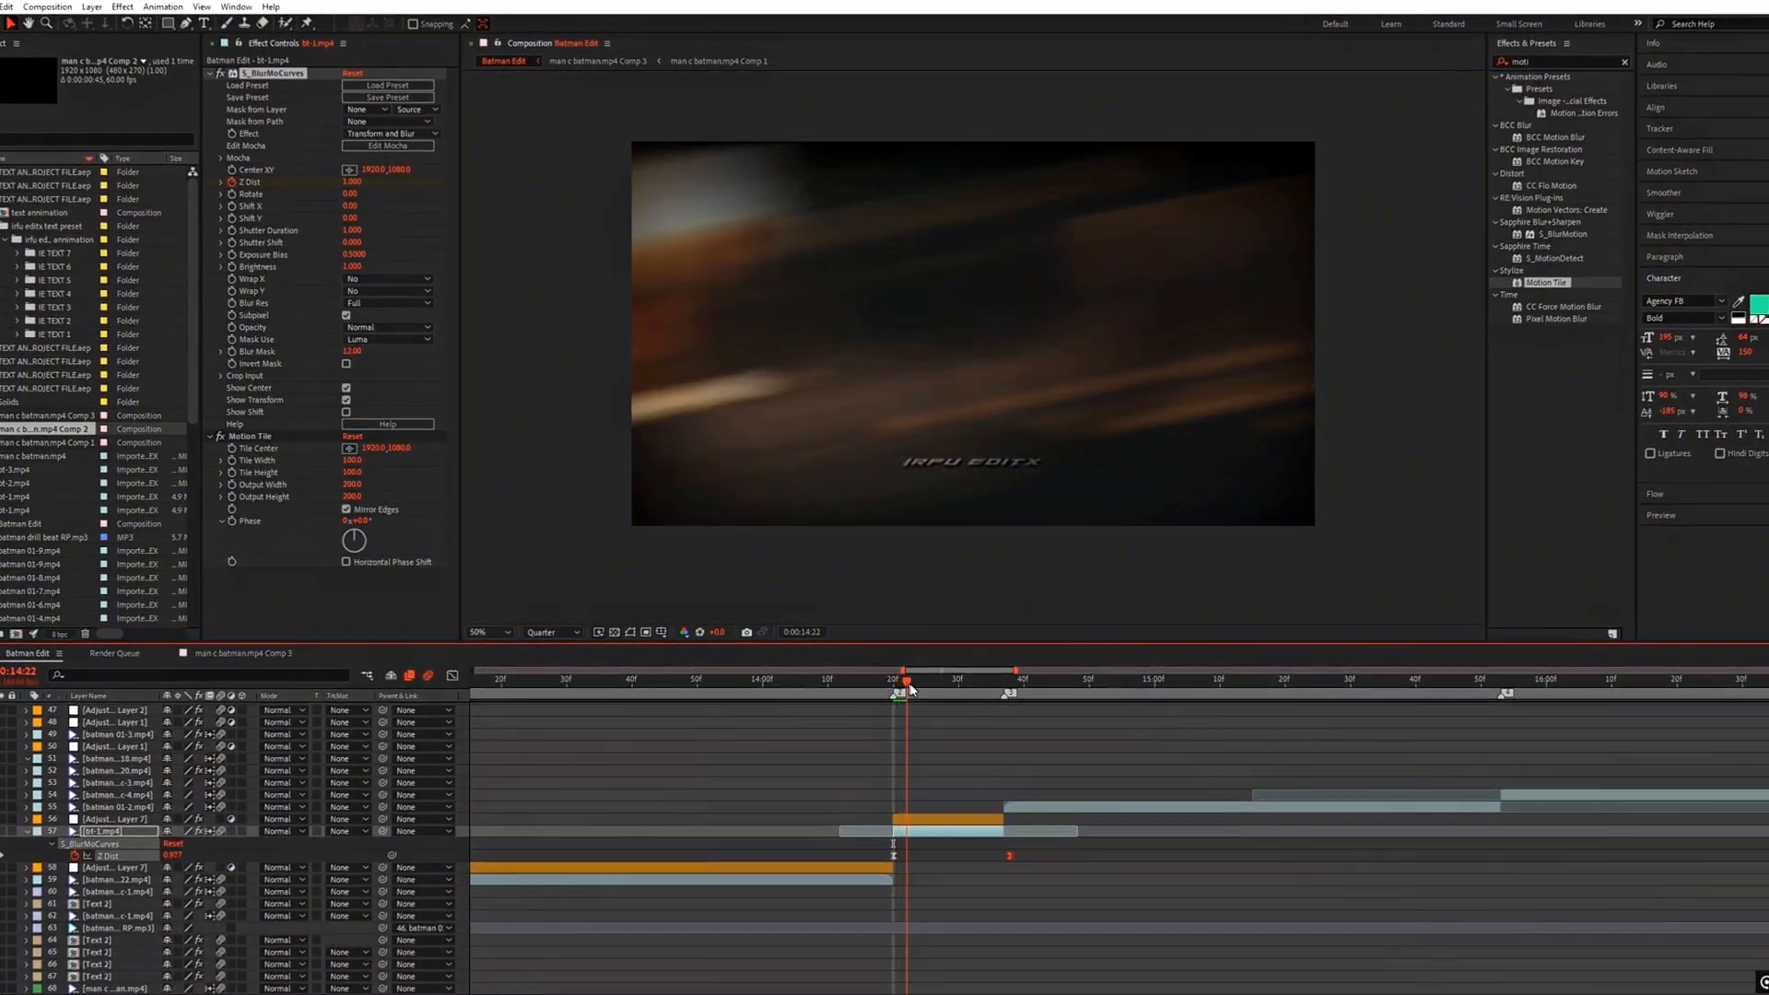
left_click_drag(911, 689, 967, 705)
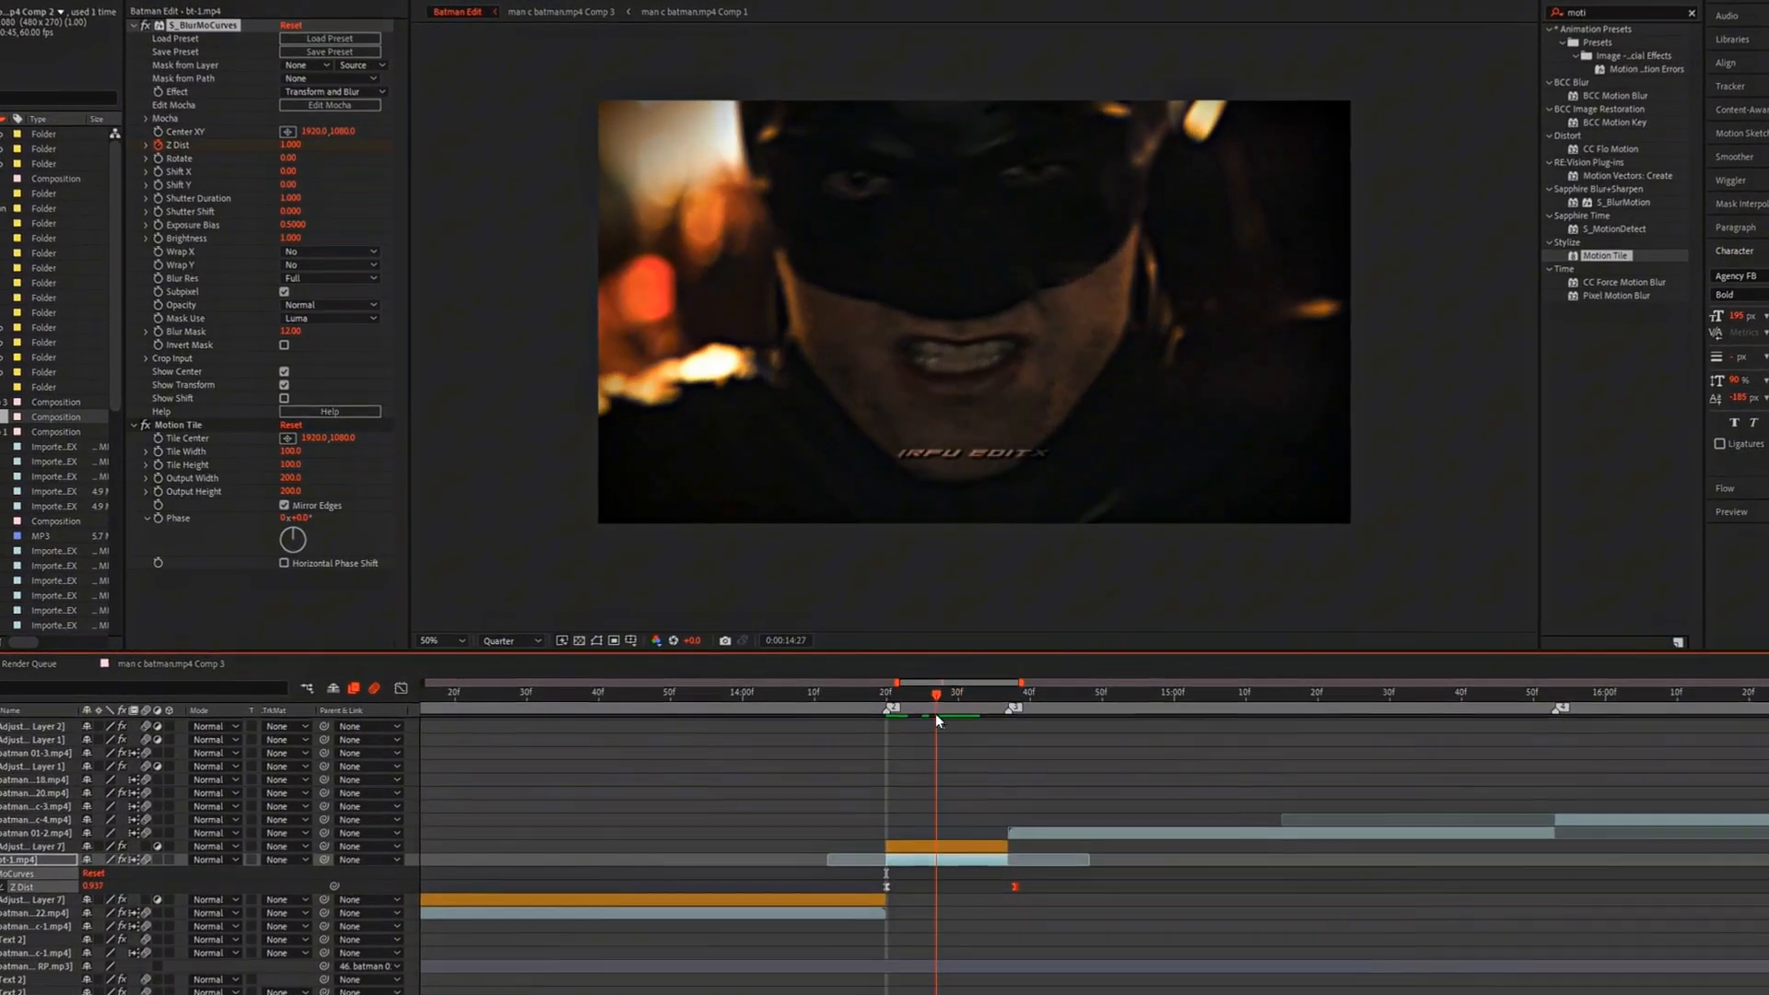
mouse_move(936, 715)
left_mouse_down()
mouse_move(972, 716)
mouse_move(928, 715)
left_mouse_up()
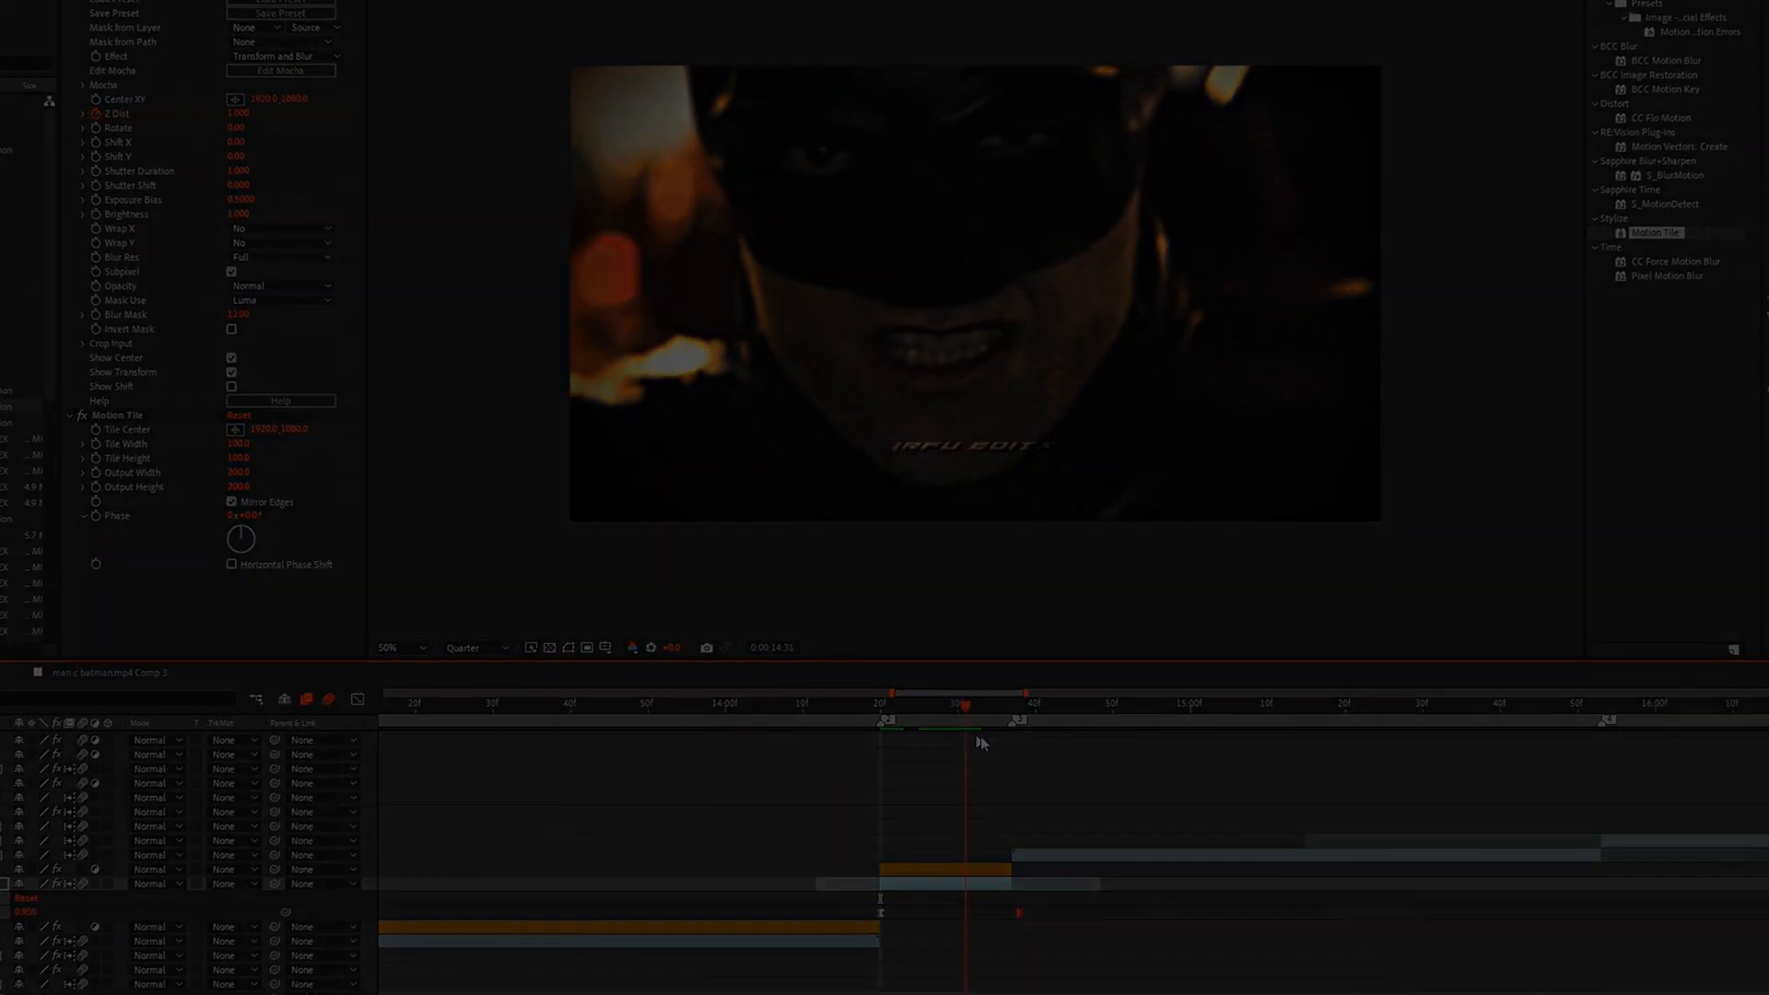